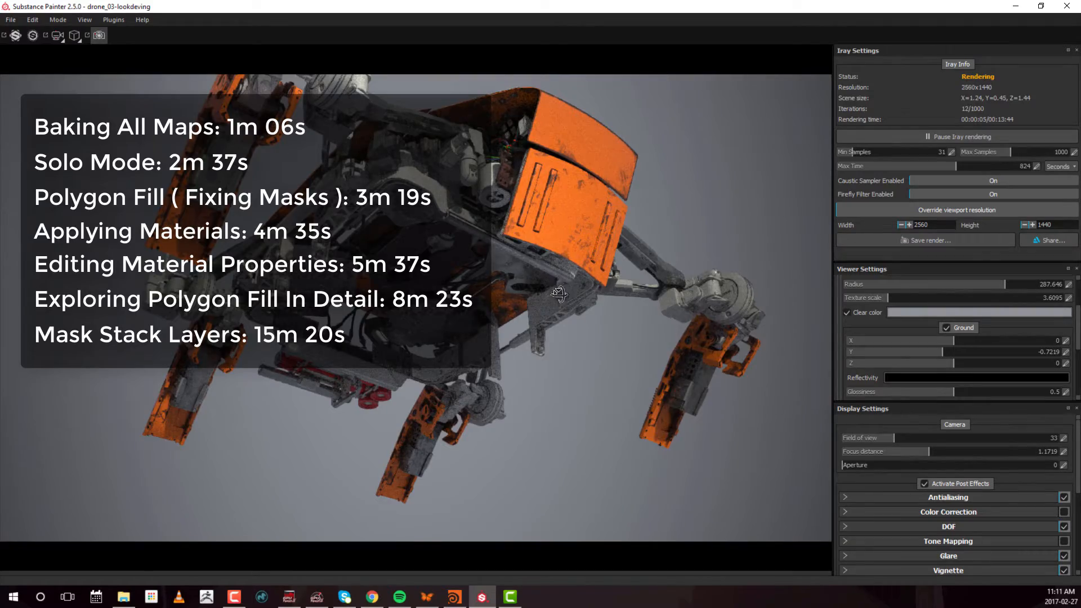
{"action": "left_click_drag", "start_coordinate": [557, 290], "coordinate": [430, 305], "text": "alt"}
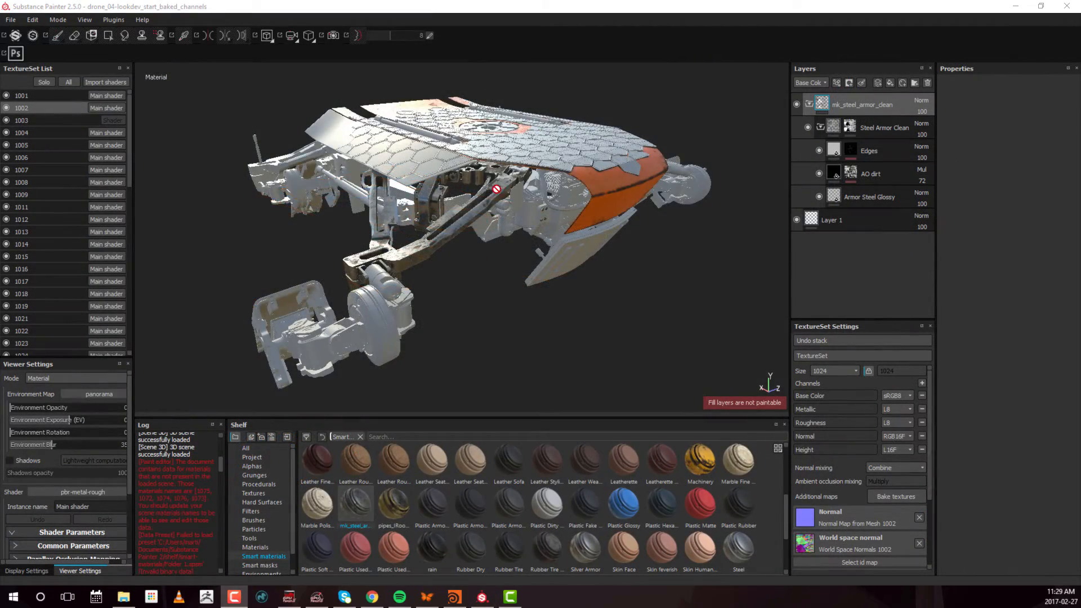
{"action": "left_click_drag", "start_coordinate": [496, 190], "coordinate": [407, 196], "text": "alt"}
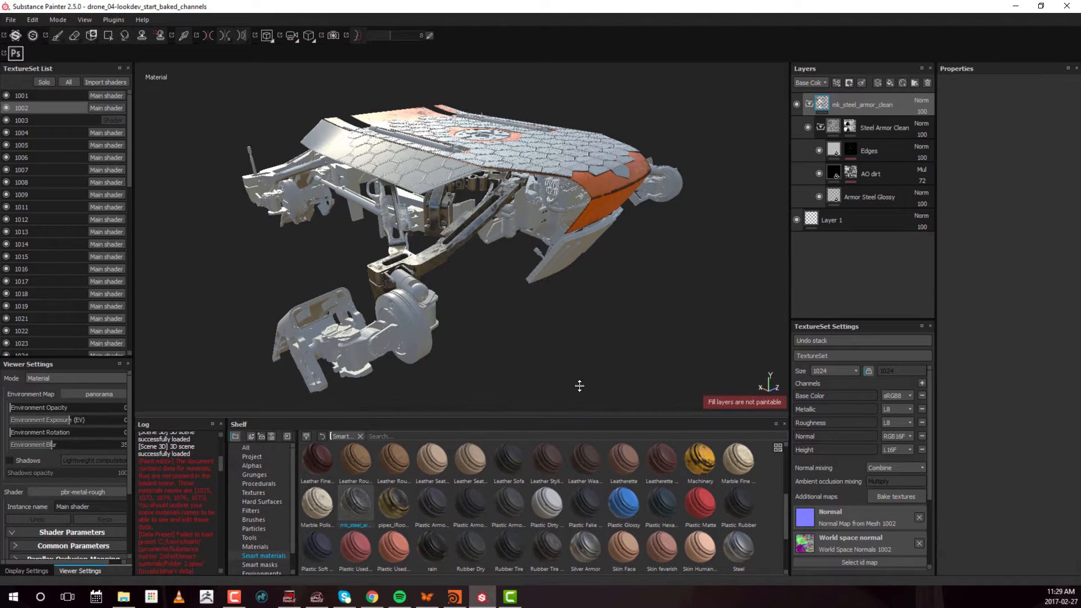
Bake all additional maps for all texture sets at an output size of 512
{"action": "left_click_drag", "start_coordinate": [576, 422], "coordinate": [576, 378]}
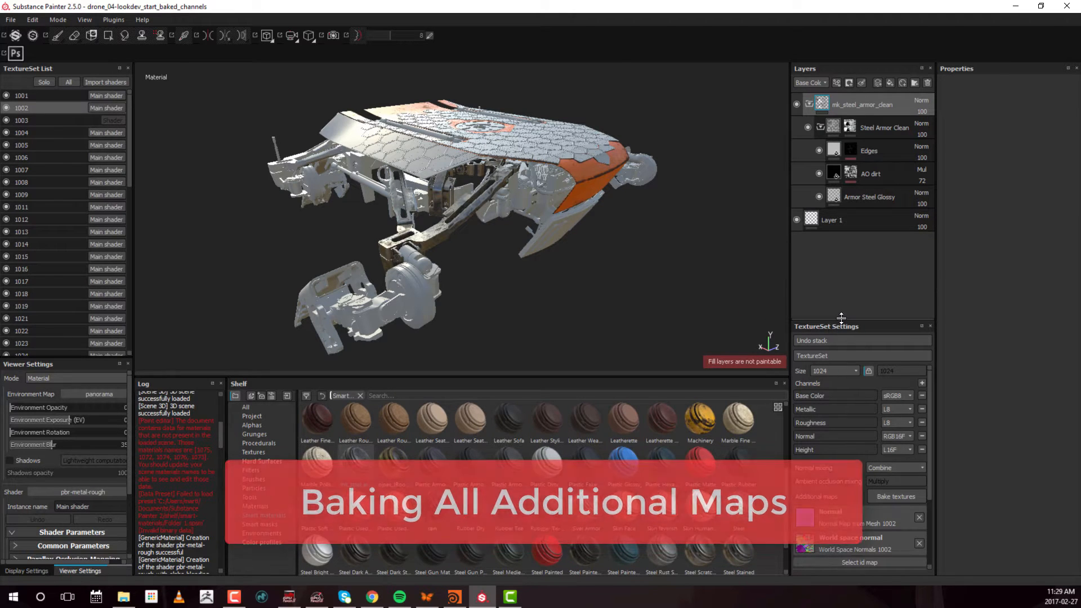
{"action": "left_click_drag", "start_coordinate": [828, 319], "coordinate": [828, 258]}
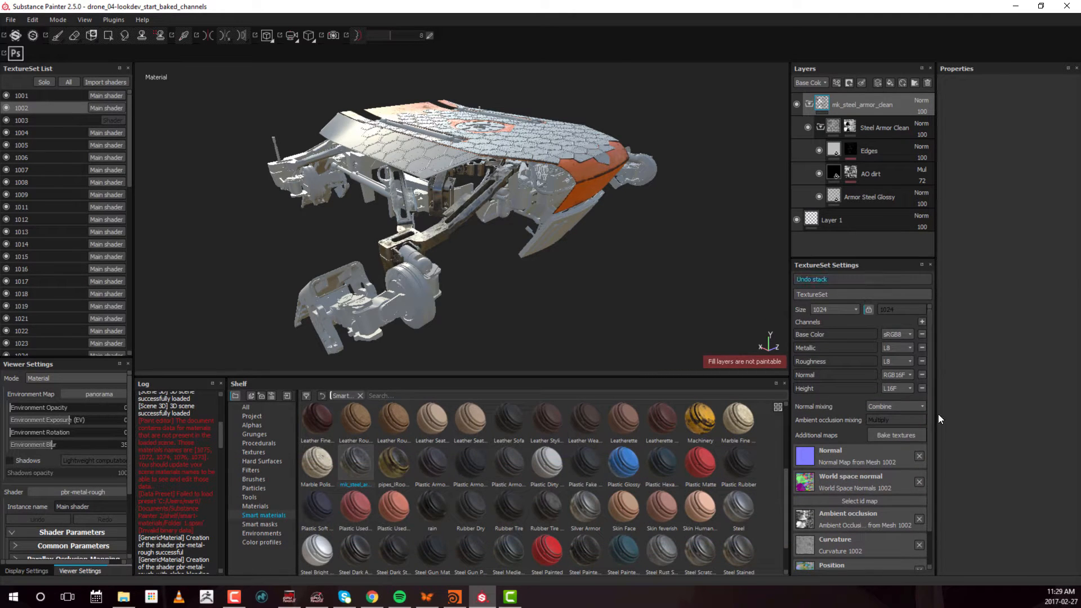
{"action": "left_click", "coordinate": [892, 434]}
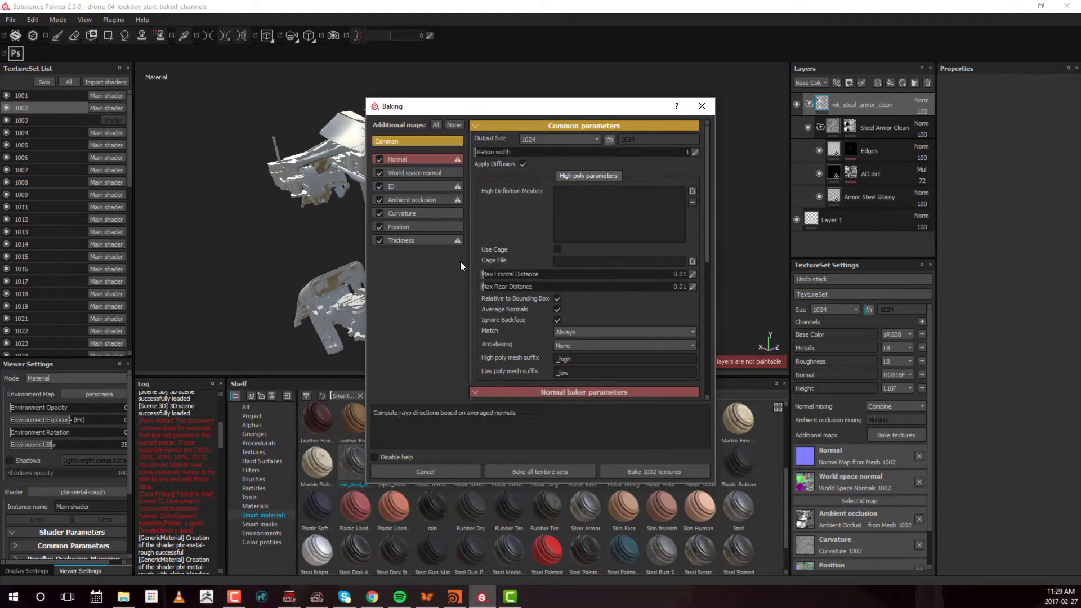
{"action": "left_click", "coordinate": [559, 140]}
{"action": "left_click", "coordinate": [531, 178]}
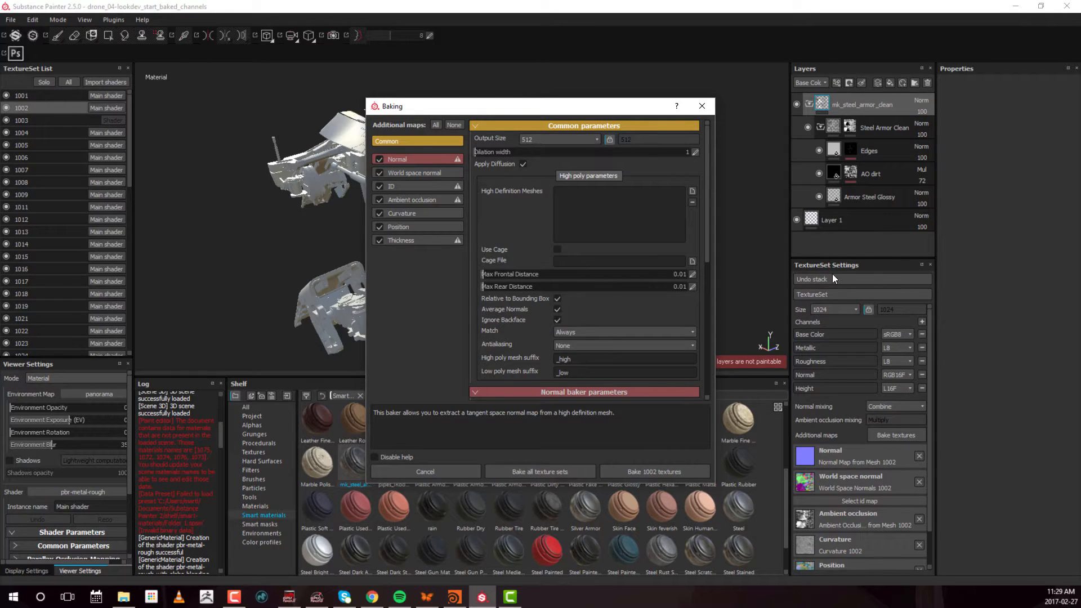
{"action": "left_click", "coordinate": [540, 471]}
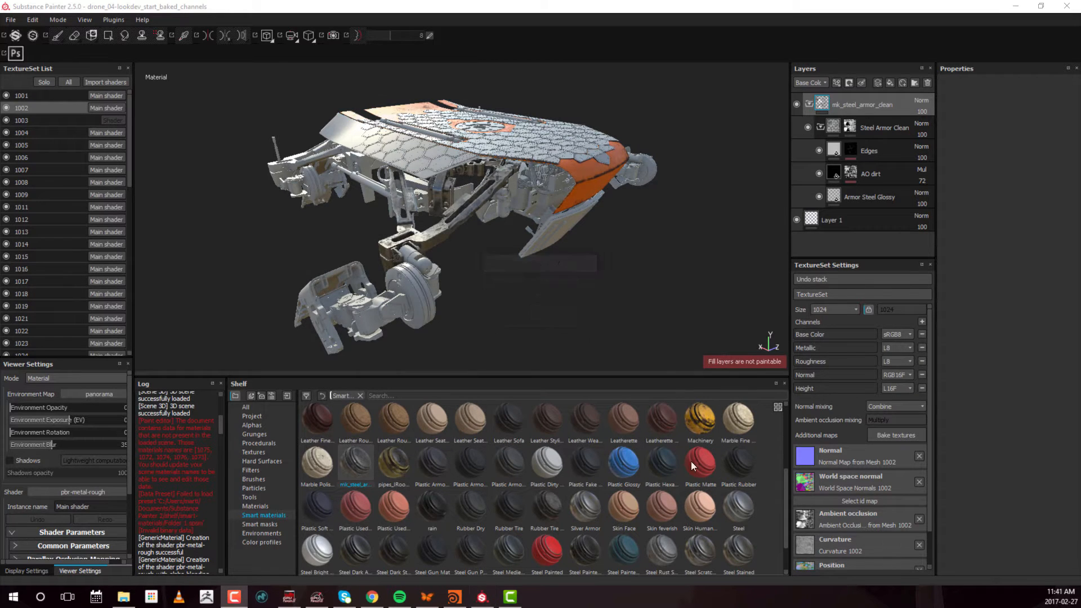
Select texture set 1001, look through the texture set list and examine the whole drone from several sides
{"action": "left_click_drag", "start_coordinate": [551, 208], "coordinate": [497, 213], "text": "alt"}
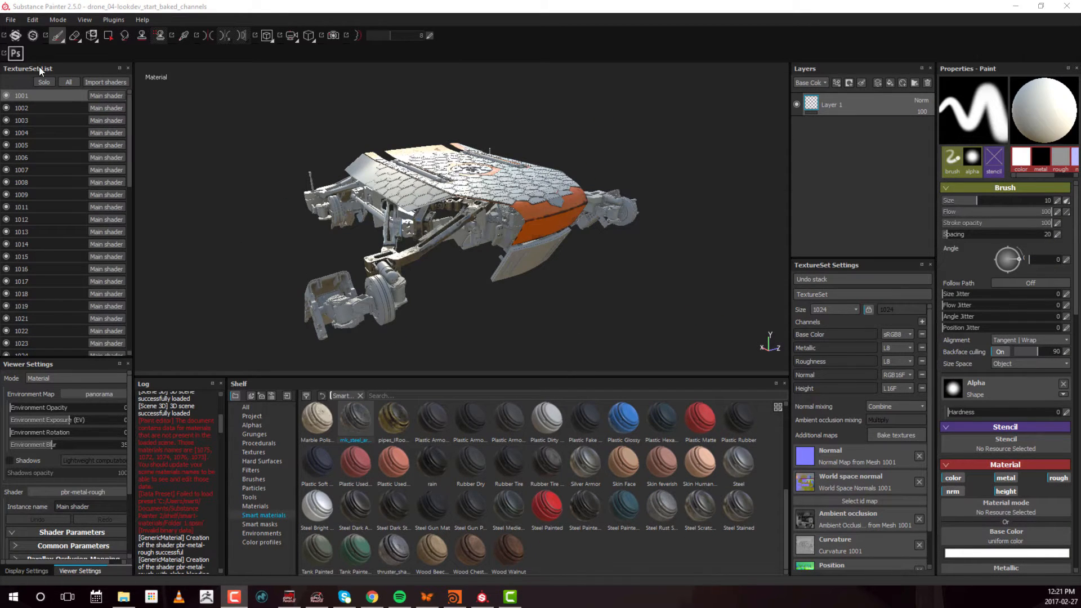
{"action": "left_click", "coordinate": [47, 93]}
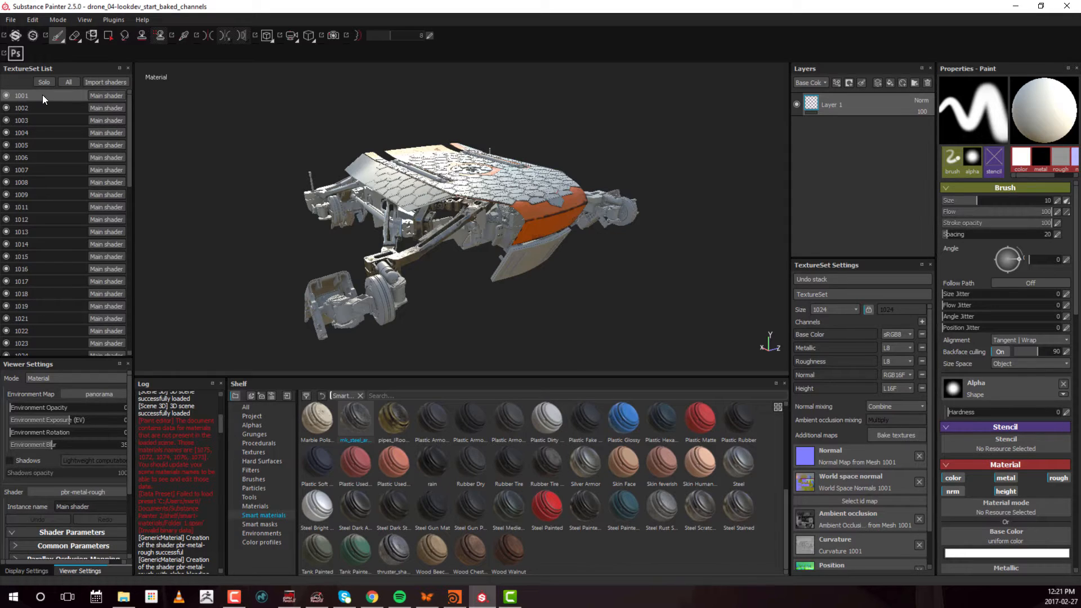
{"action": "scroll", "coordinate": [45, 120], "scroll_direction": "down", "scroll_amount": 8}
{"action": "scroll", "coordinate": [45, 121], "scroll_direction": "up", "scroll_amount": 8}
{"action": "middle_click_drag", "start_coordinate": [487, 267], "coordinate": [515, 246], "text": "alt"}
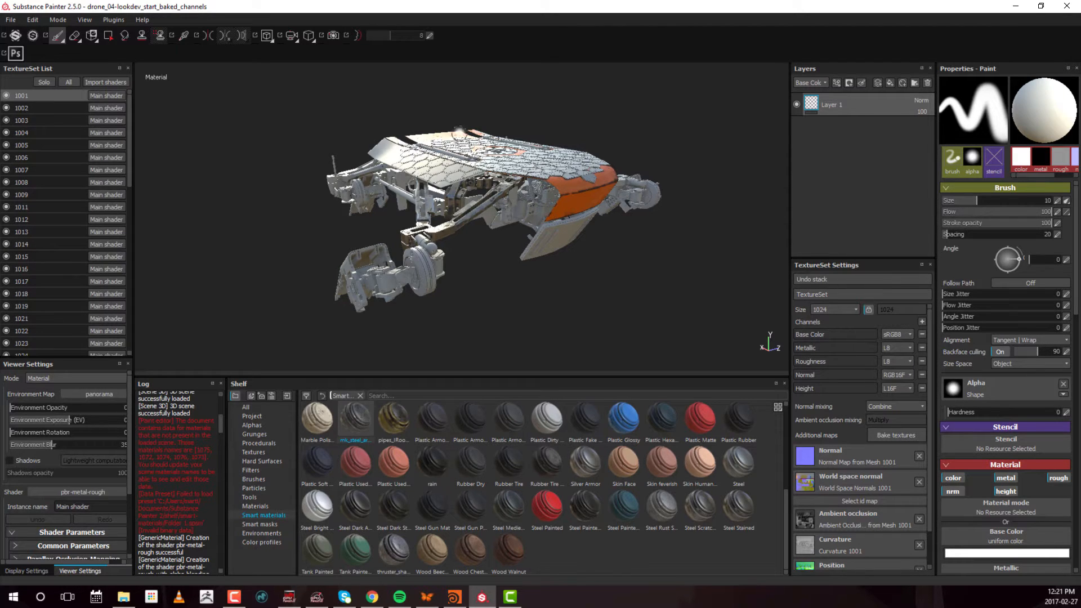
{"action": "left_click_drag", "start_coordinate": [583, 160], "coordinate": [627, 145], "text": "alt"}
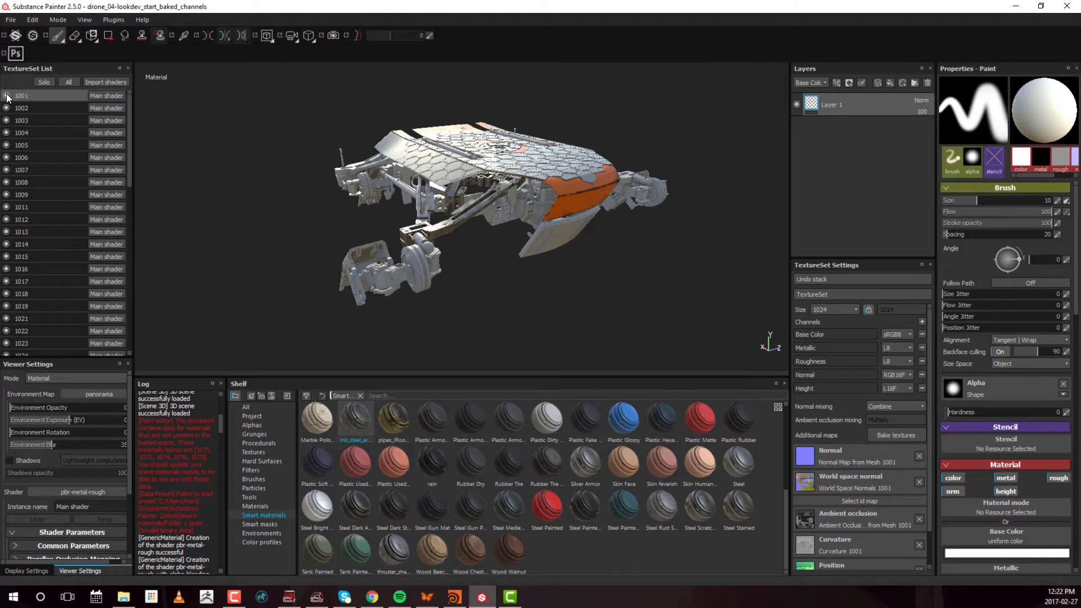
{"action": "left_click_drag", "start_coordinate": [261, 172], "coordinate": [507, 186], "text": "alt"}
{"action": "right_click_drag", "start_coordinate": [507, 186], "coordinate": [831, 206], "text": "alt"}
{"action": "left_click_drag", "start_coordinate": [428, 209], "coordinate": [479, 217], "text": "alt"}
{"action": "middle_click_drag", "start_coordinate": [394, 225], "coordinate": [490, 180], "text": "alt"}
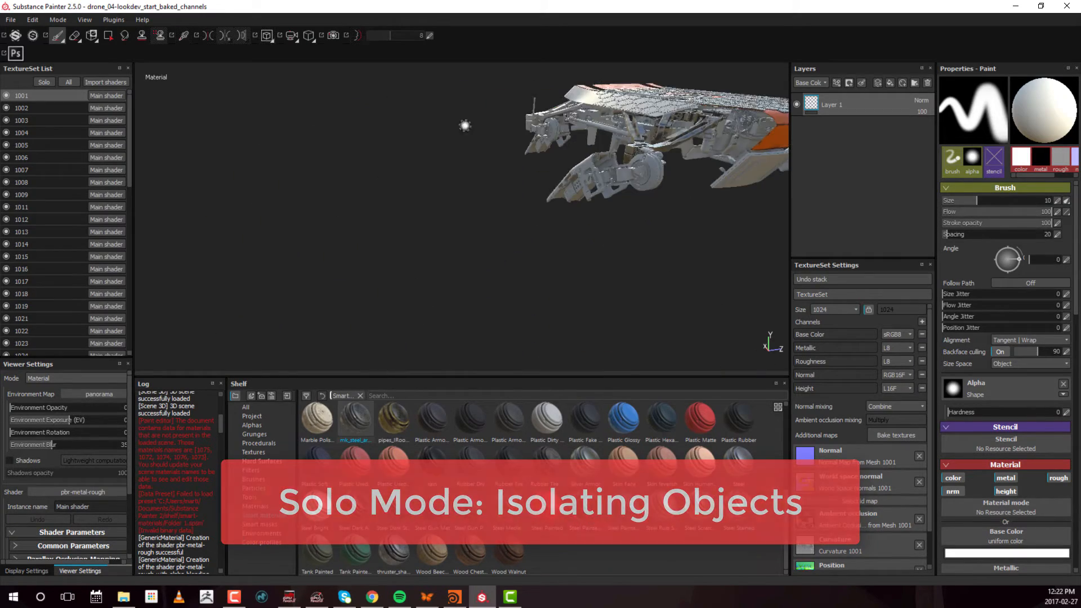
{"action": "right_click_drag", "start_coordinate": [466, 126], "coordinate": [495, 208], "text": "alt"}
{"action": "left_click_drag", "start_coordinate": [495, 208], "coordinate": [596, 212], "text": "alt"}
{"action": "left_click_drag", "start_coordinate": [493, 240], "coordinate": [501, 211], "text": "alt"}
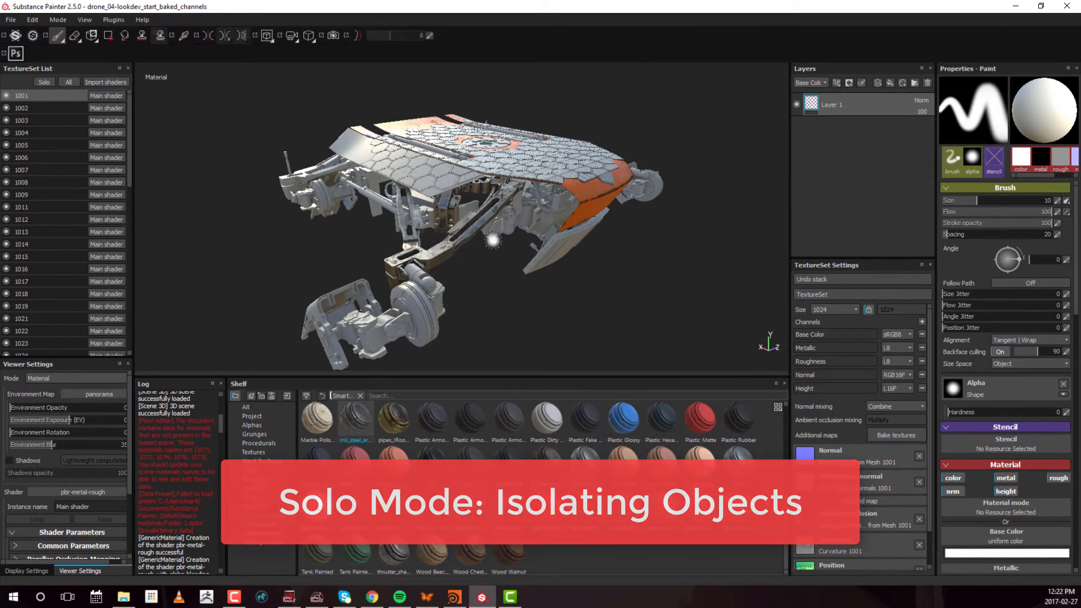
Isolate texture set 1001 in Solo mode and examine its bracket parts from different angles
{"action": "left_click", "coordinate": [44, 82]}
{"action": "left_click_drag", "start_coordinate": [610, 196], "coordinate": [443, 143], "text": "alt"}
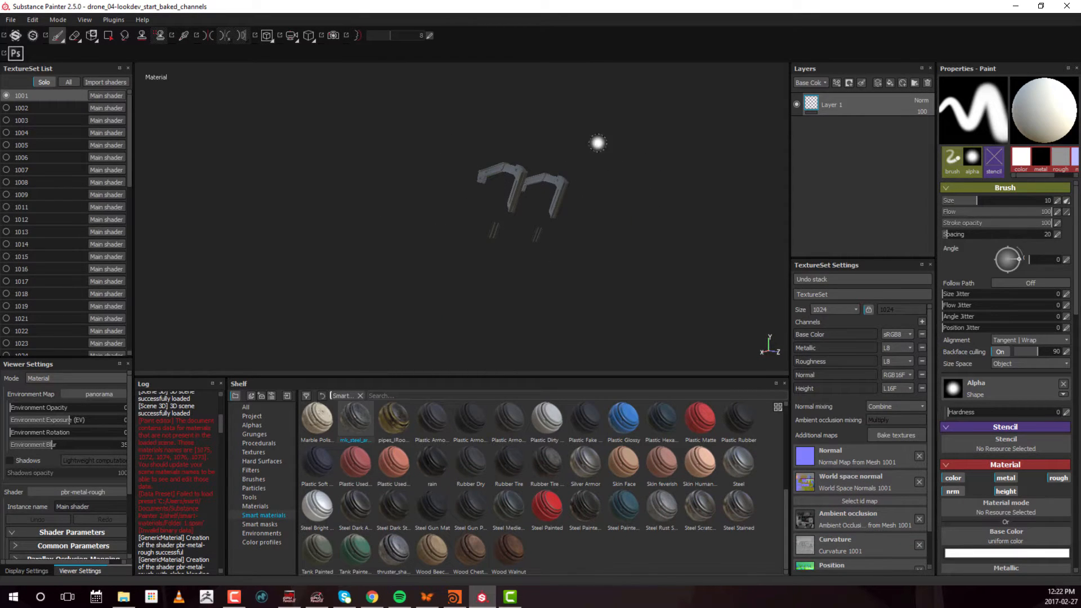
{"action": "right_click_drag", "start_coordinate": [579, 215], "coordinate": [805, 180], "text": "alt"}
{"action": "right_click_drag", "start_coordinate": [613, 193], "coordinate": [478, 214], "text": "alt"}
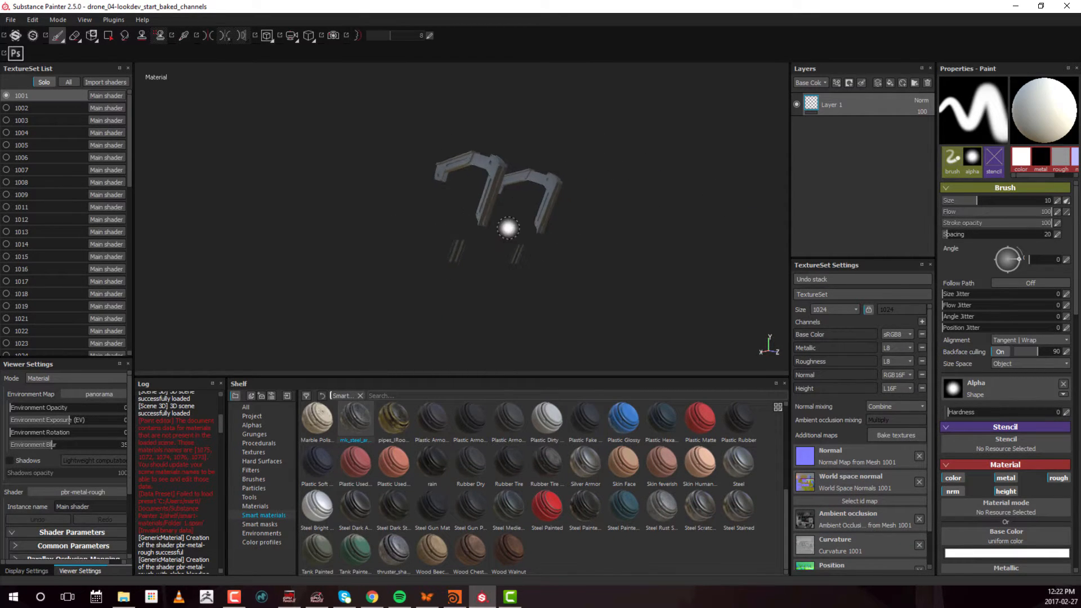
Go through texture sets 1003, 1004 and 1002 in Solo mode and return to 1001
{"action": "left_click", "coordinate": [33, 119]}
{"action": "left_click", "coordinate": [36, 133]}
{"action": "left_click", "coordinate": [37, 120]}
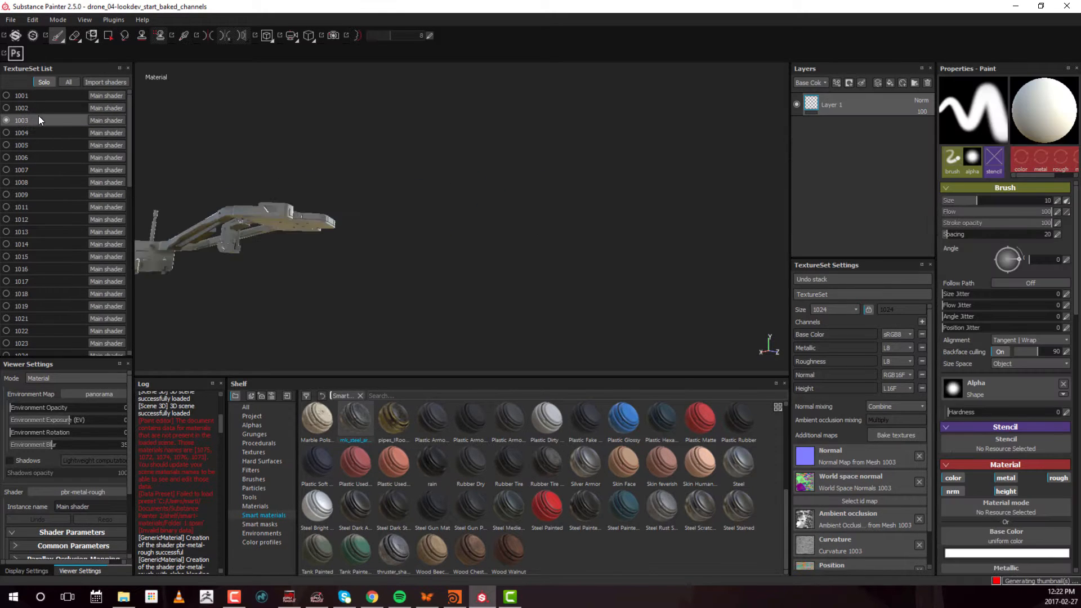
{"action": "left_click", "coordinate": [41, 108]}
{"action": "left_click", "coordinate": [42, 94]}
{"action": "mouse_move", "coordinate": [579, 141]}
{"action": "left_mouse_down", "text": "alt"}
{"action": "mouse_move", "coordinate": [573, 155]}
{"action": "mouse_move", "coordinate": [492, 172]}
{"action": "left_mouse_up", "text": "alt"}
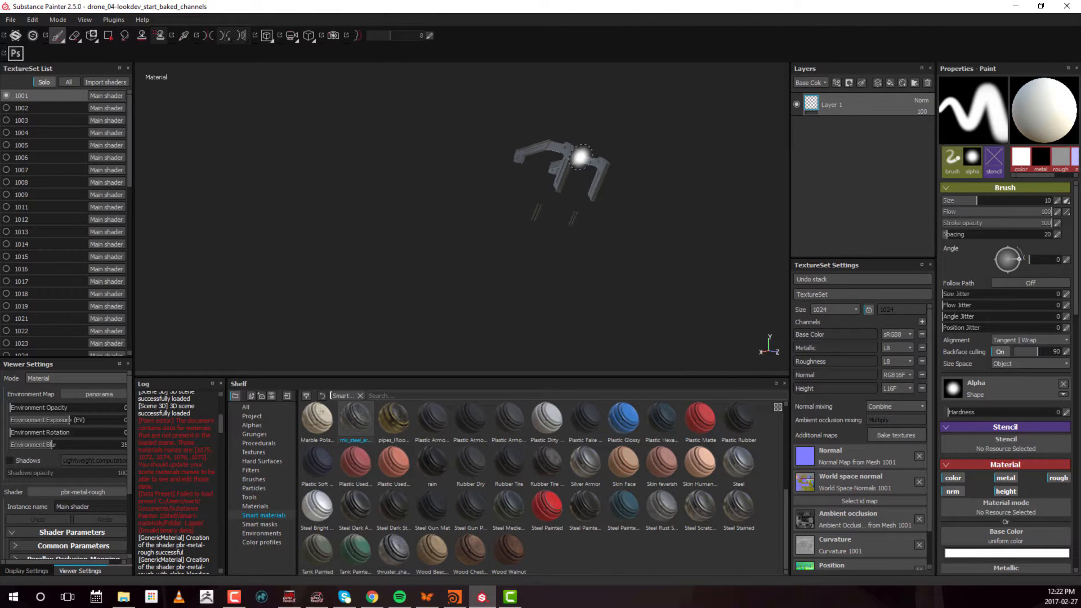
Show all texture sets again and examine the complete drone
{"action": "left_click", "coordinate": [69, 82]}
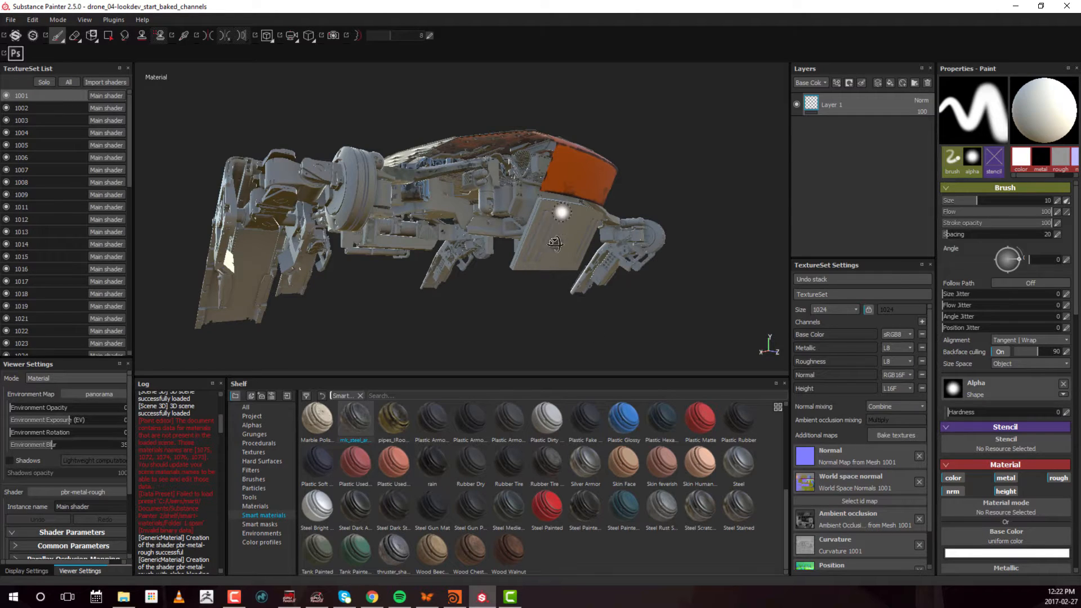
{"action": "left_click_drag", "start_coordinate": [561, 213], "coordinate": [476, 259], "text": "alt"}
{"action": "right_click_drag", "start_coordinate": [477, 259], "coordinate": [416, 232], "text": "alt"}
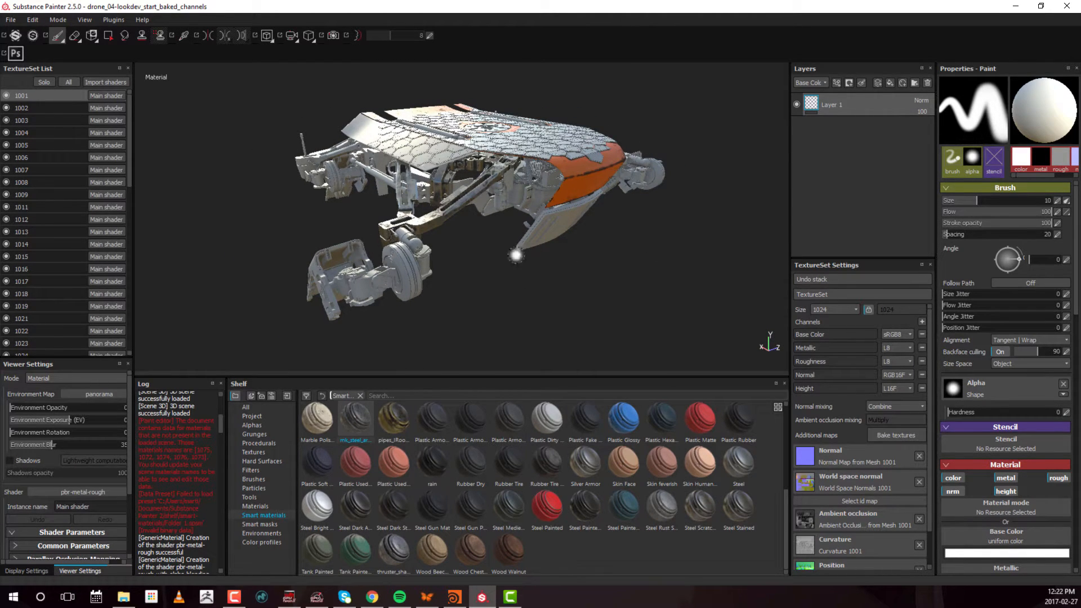
Isolate texture set 1001 and apply the mk_steel_armor_clean smart material above Layer 1
{"action": "left_click", "coordinate": [43, 82]}
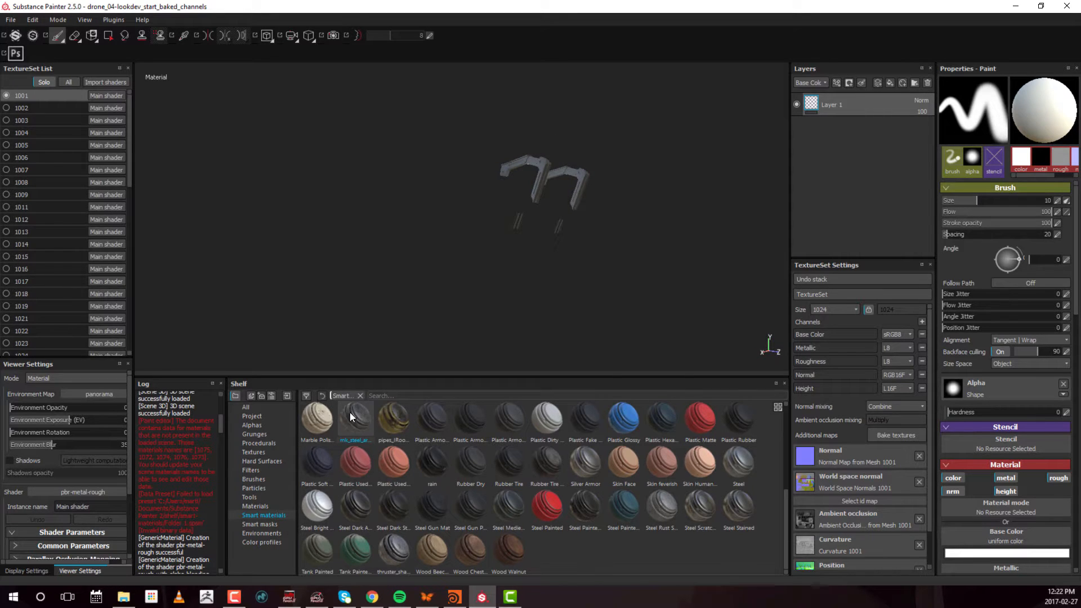
{"action": "scroll", "coordinate": [350, 414], "scroll_direction": "up", "scroll_amount": 3}
{"action": "scroll", "coordinate": [352, 417], "scroll_direction": "down", "scroll_amount": 3}
{"action": "left_click_drag", "start_coordinate": [349, 416], "coordinate": [868, 93]}
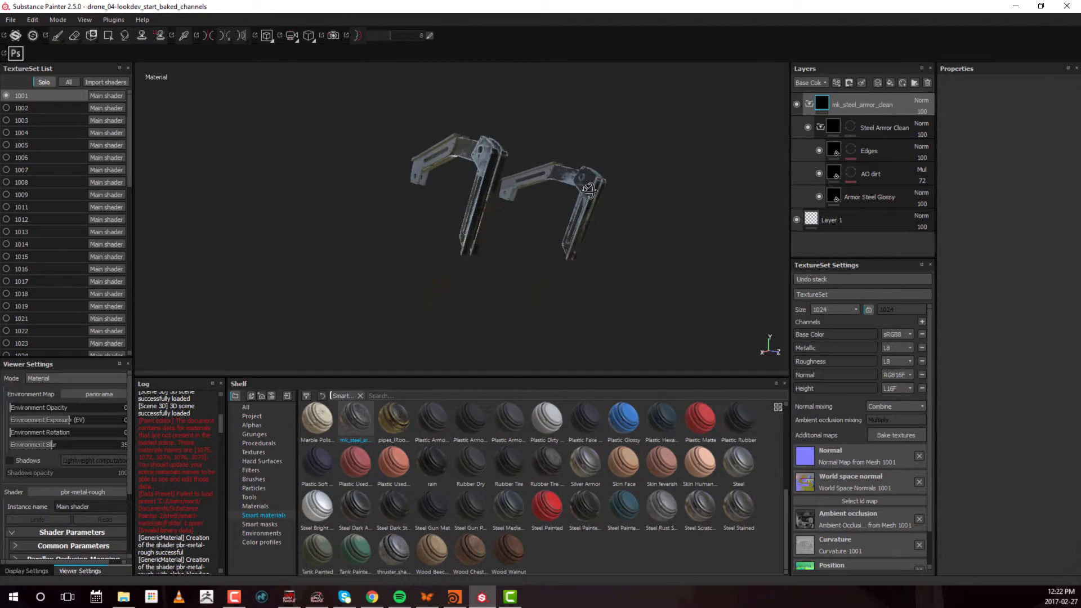
{"action": "left_click_drag", "start_coordinate": [589, 189], "coordinate": [580, 218], "text": "alt"}
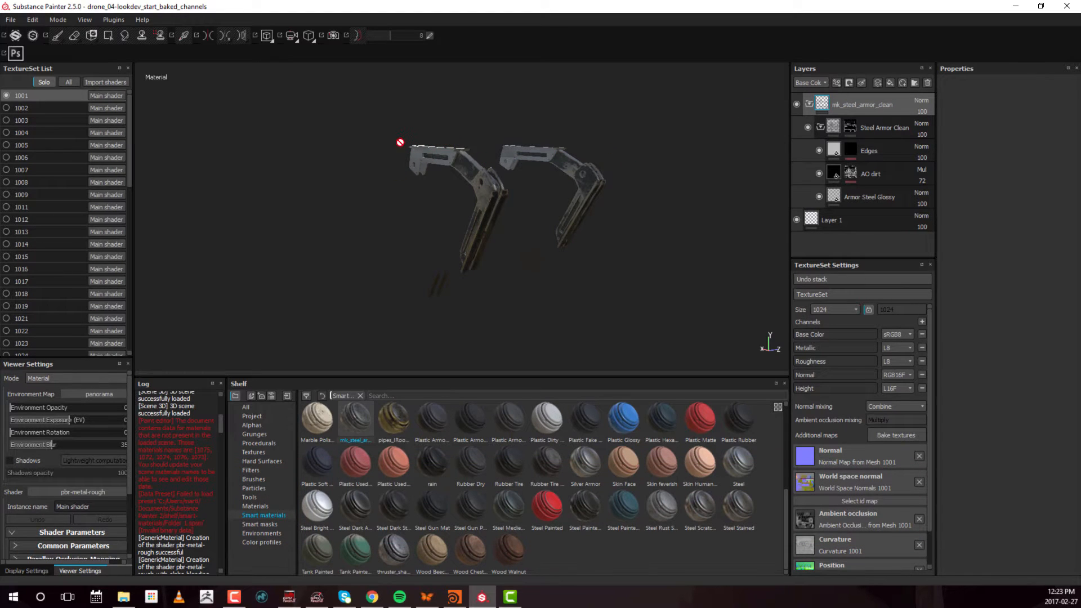
{"action": "left_click_drag", "start_coordinate": [434, 194], "coordinate": [427, 176], "text": "alt"}
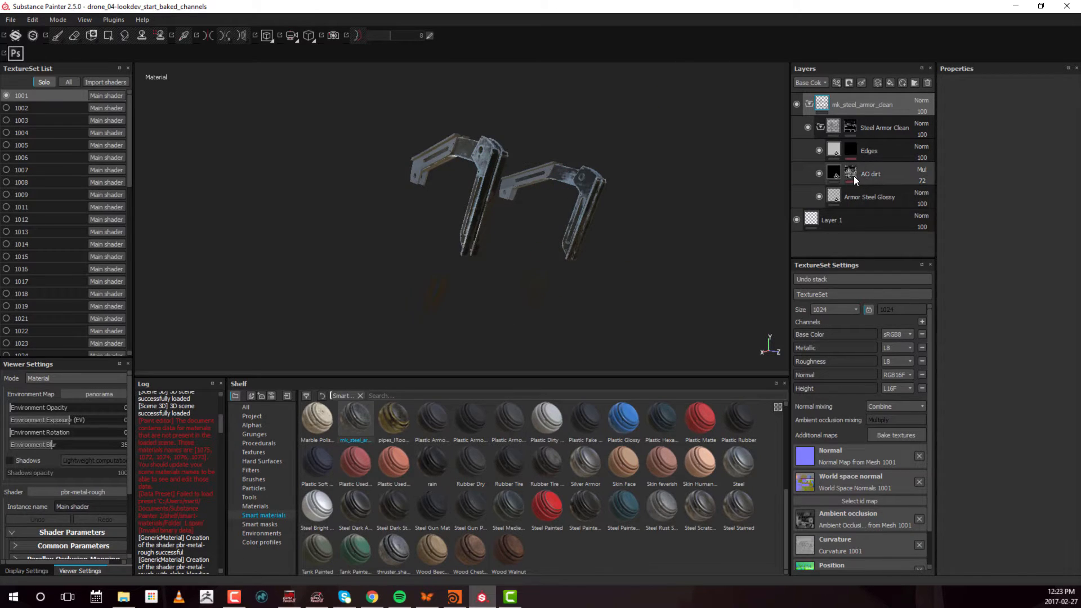
Fill the mask of the Steel Armor Clean folder white over all parts of texture set 1001 with Polygon Fill
{"action": "mouse_move", "coordinate": [854, 175]}
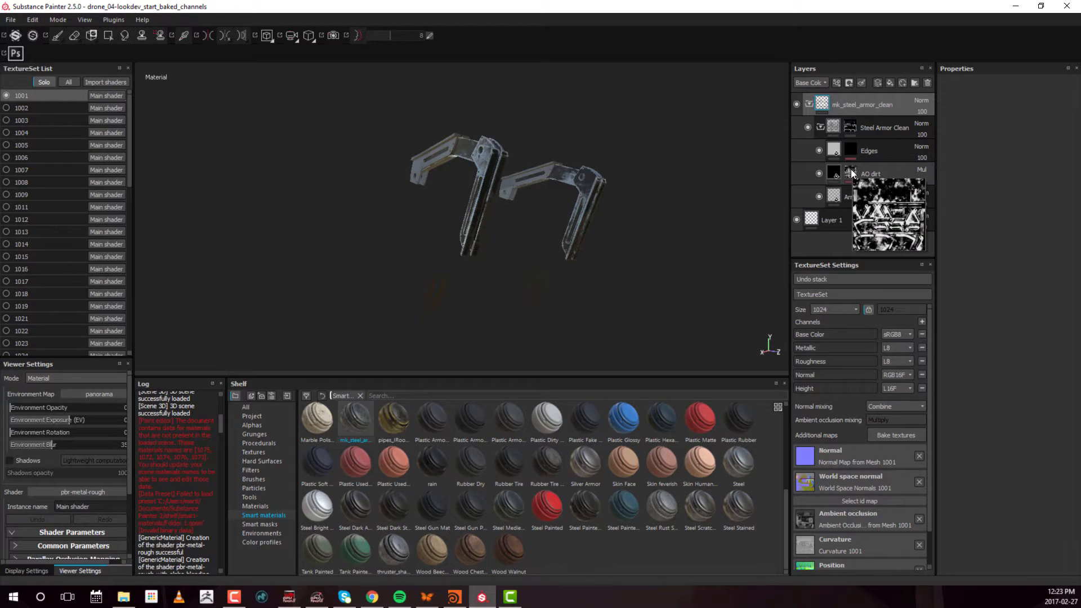
{"action": "mouse_move", "coordinate": [847, 147]}
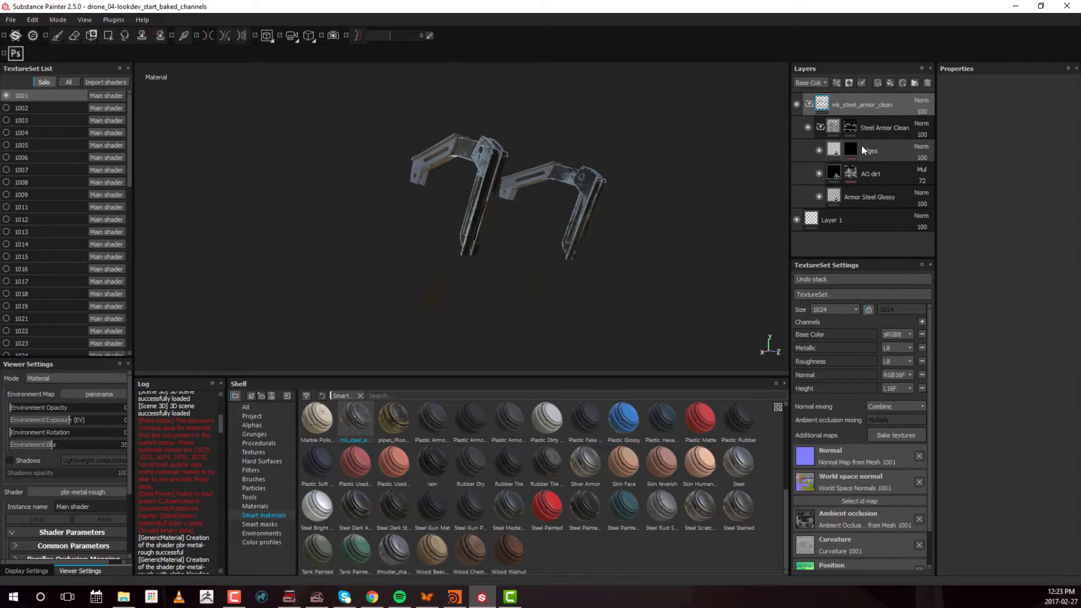
{"action": "mouse_move", "coordinate": [849, 124]}
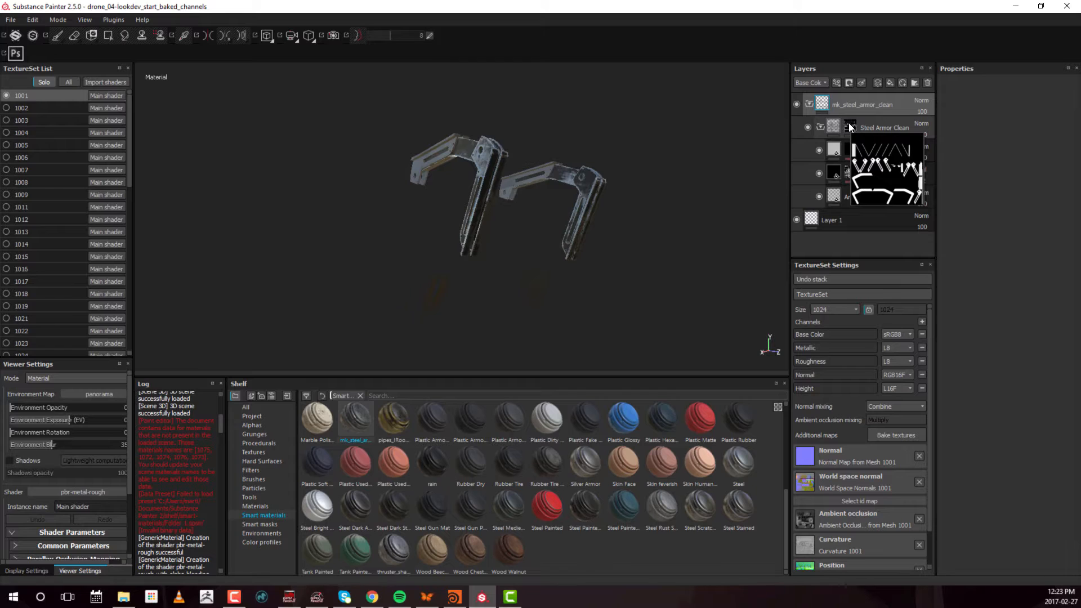
{"action": "left_click", "coordinate": [849, 124]}
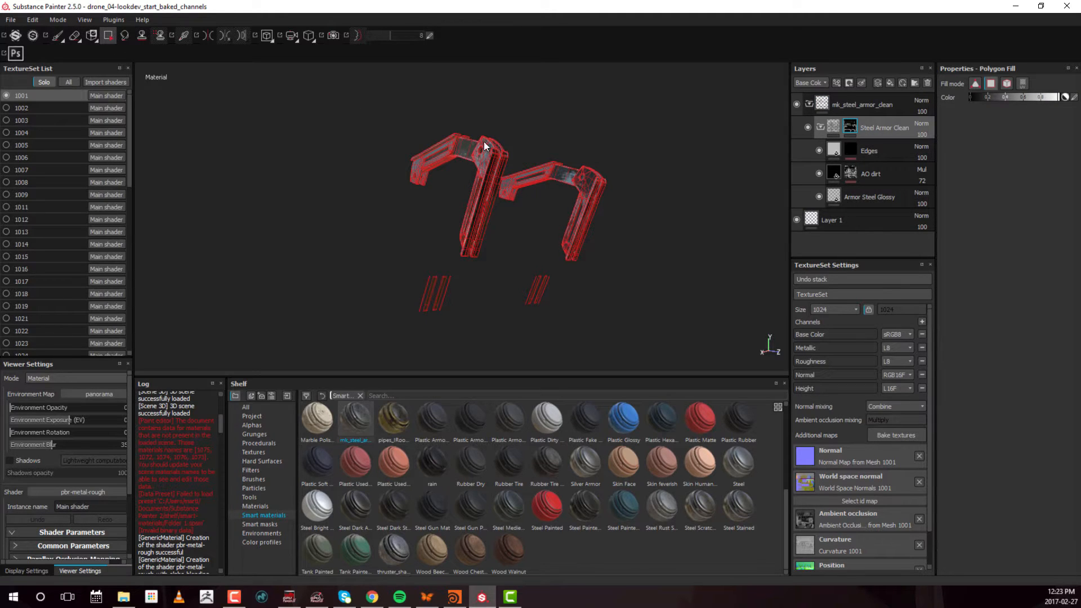
{"action": "left_click", "coordinate": [109, 34]}
{"action": "left_click_drag", "start_coordinate": [266, 94], "coordinate": [745, 366]}
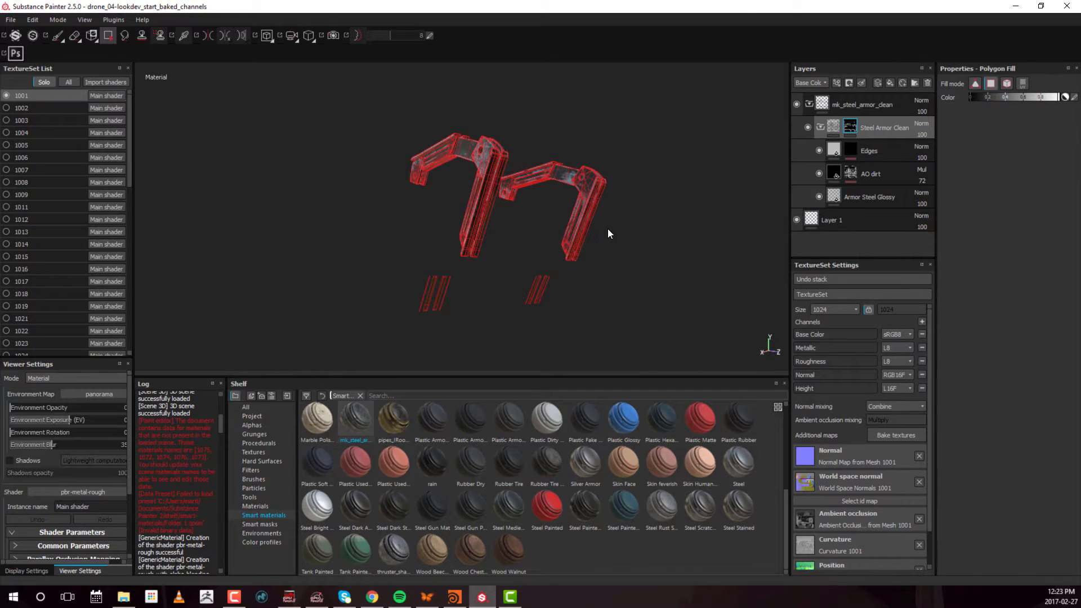
{"action": "left_click_drag", "start_coordinate": [693, 233], "coordinate": [661, 244], "text": "alt"}
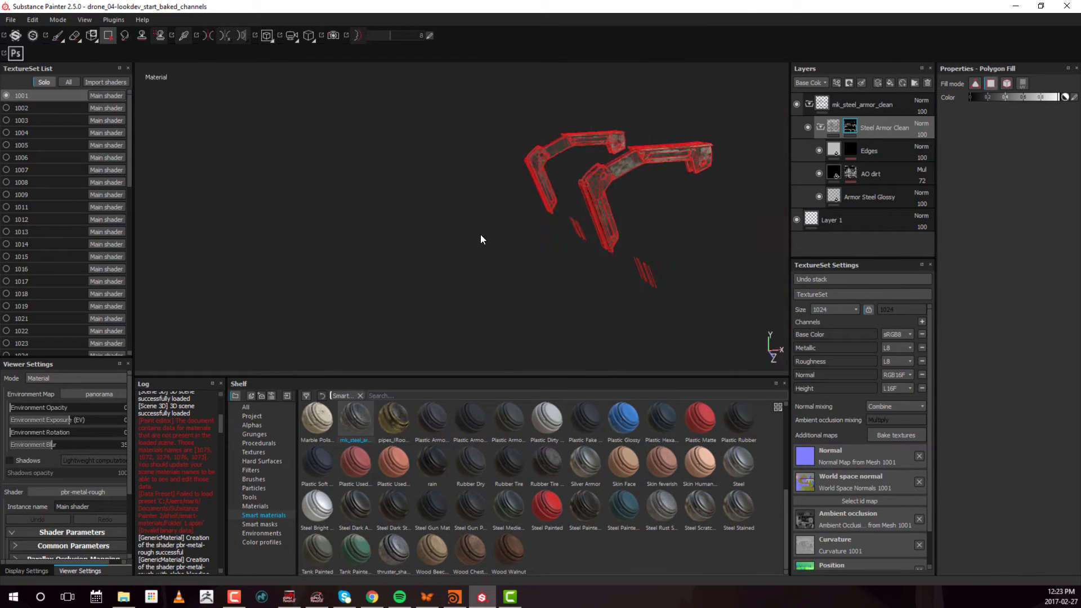
{"action": "left_click_drag", "start_coordinate": [481, 237], "coordinate": [397, 174], "text": "alt"}
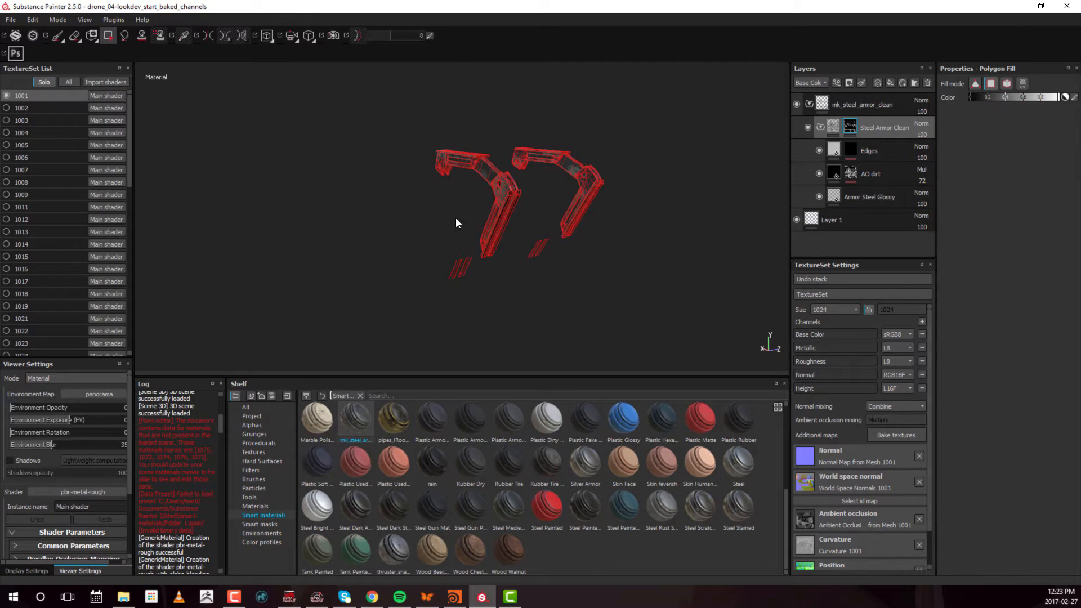
{"action": "left_click_drag", "start_coordinate": [623, 196], "coordinate": [643, 185], "text": "alt"}
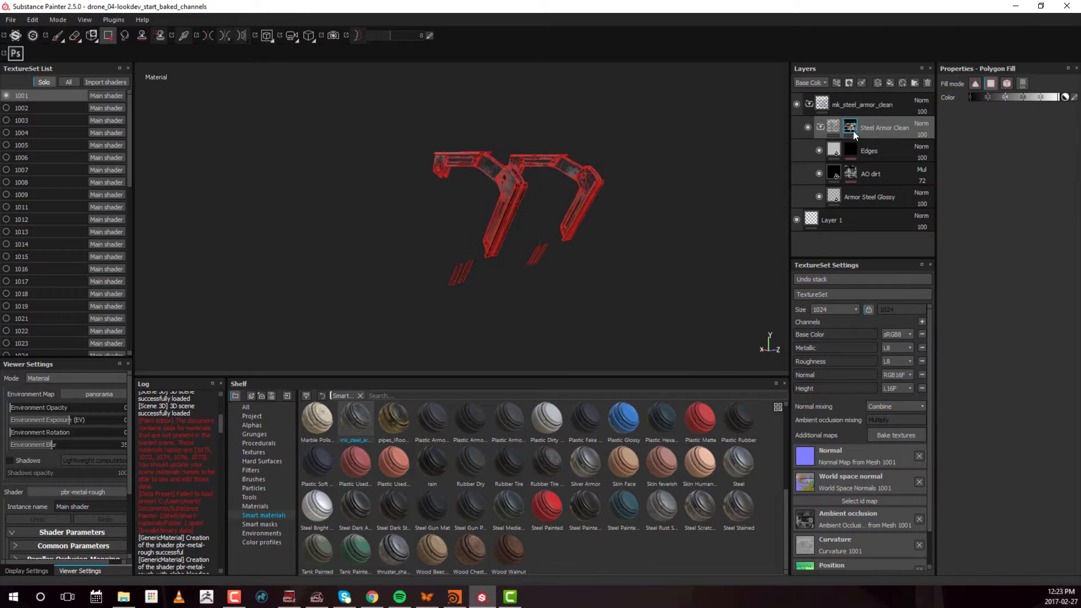
{"action": "mouse_move", "coordinate": [851, 131]}
{"action": "left_click_drag", "start_coordinate": [441, 237], "coordinate": [454, 261], "text": "alt"}
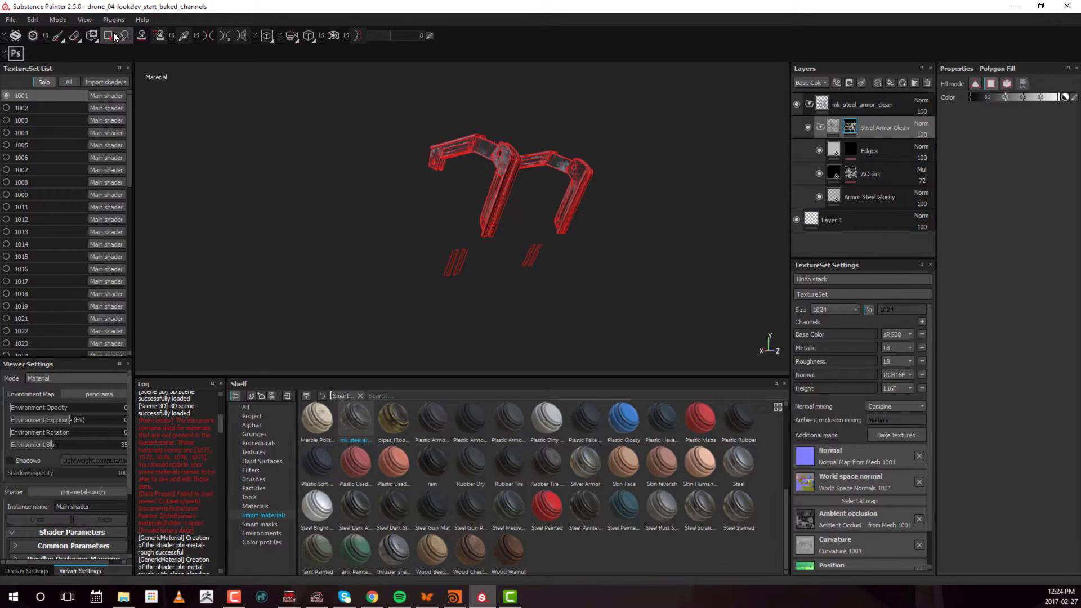
Switch to texture set 1002 and examine the steel armor material on its parts
{"action": "left_click", "coordinate": [27, 108]}
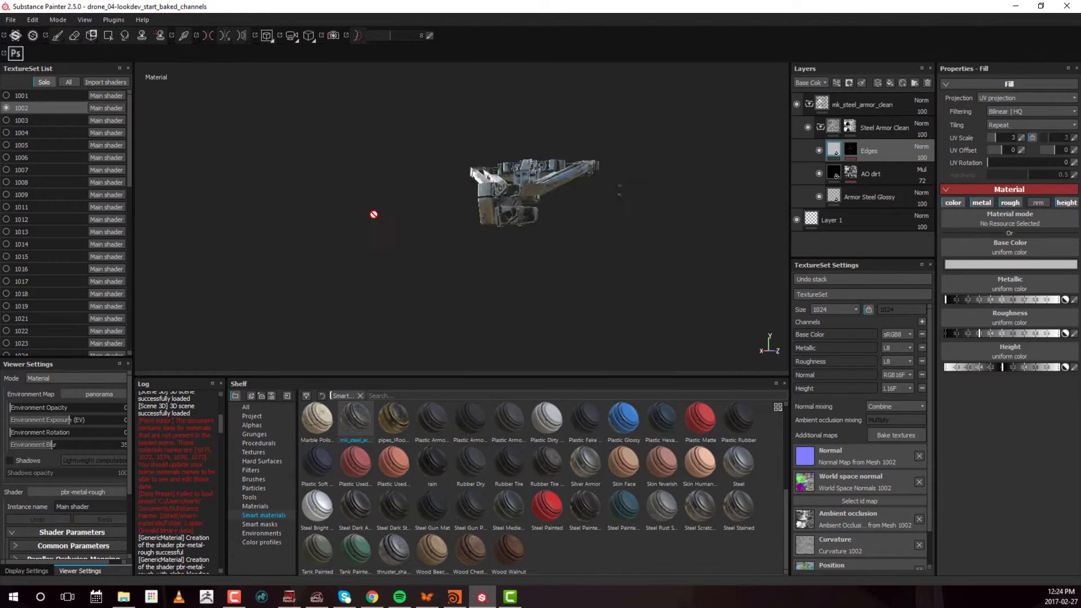
{"action": "left_click_drag", "start_coordinate": [451, 218], "coordinate": [535, 264], "text": "alt"}
{"action": "left_click_drag", "start_coordinate": [479, 172], "coordinate": [526, 210], "text": "alt"}
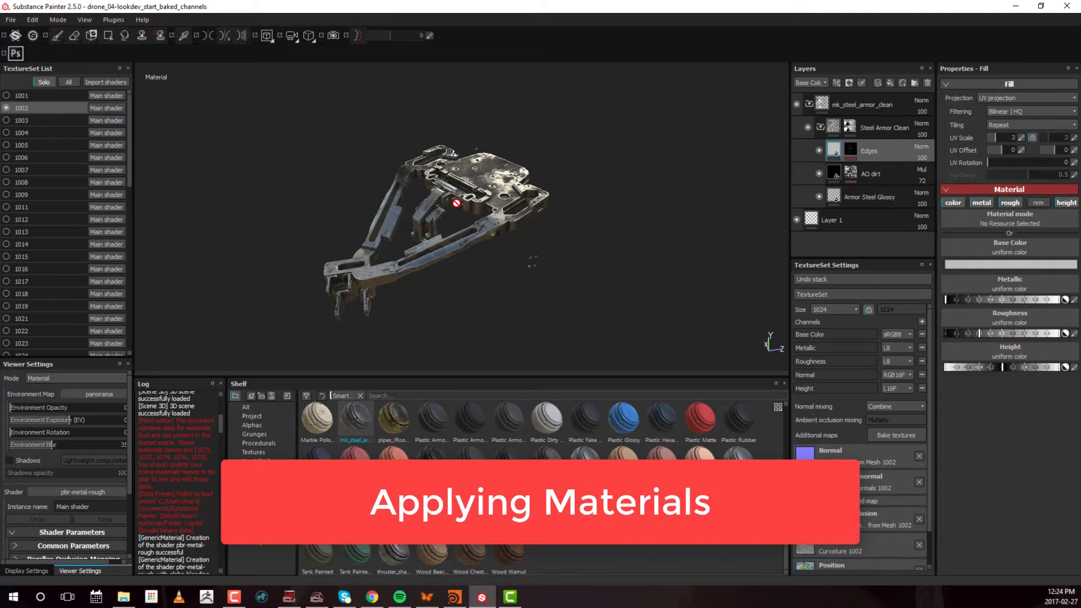
{"action": "left_click_drag", "start_coordinate": [457, 204], "coordinate": [476, 221], "text": "alt"}
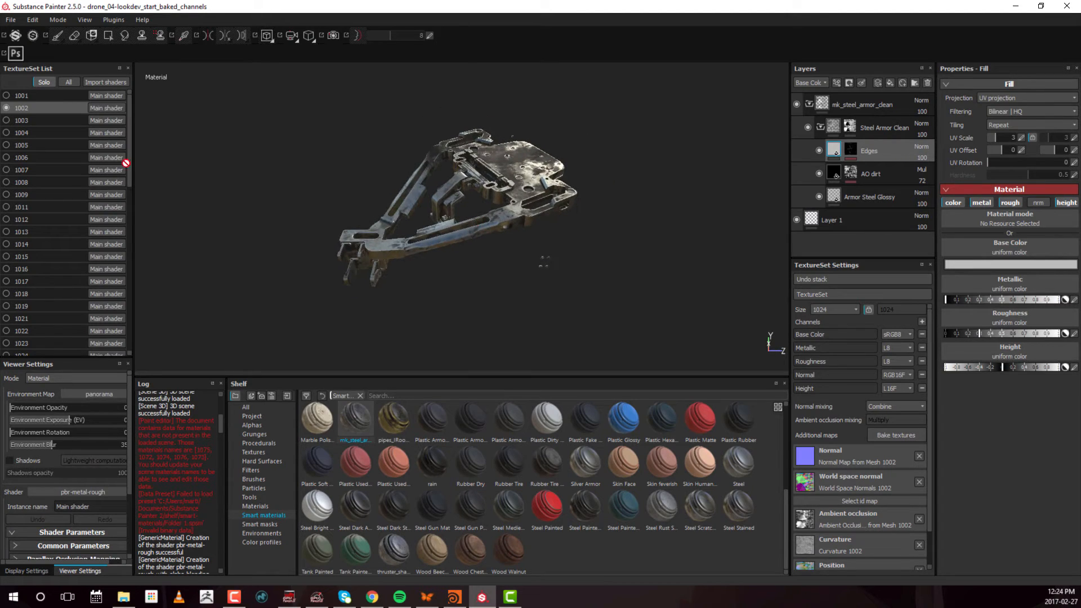
Switch to texture set 1003 and apply the mk_steel_armor_clean smart material above Layer 1
{"action": "left_click", "coordinate": [42, 120]}
{"action": "left_click_drag", "start_coordinate": [566, 149], "coordinate": [529, 229], "text": "alt"}
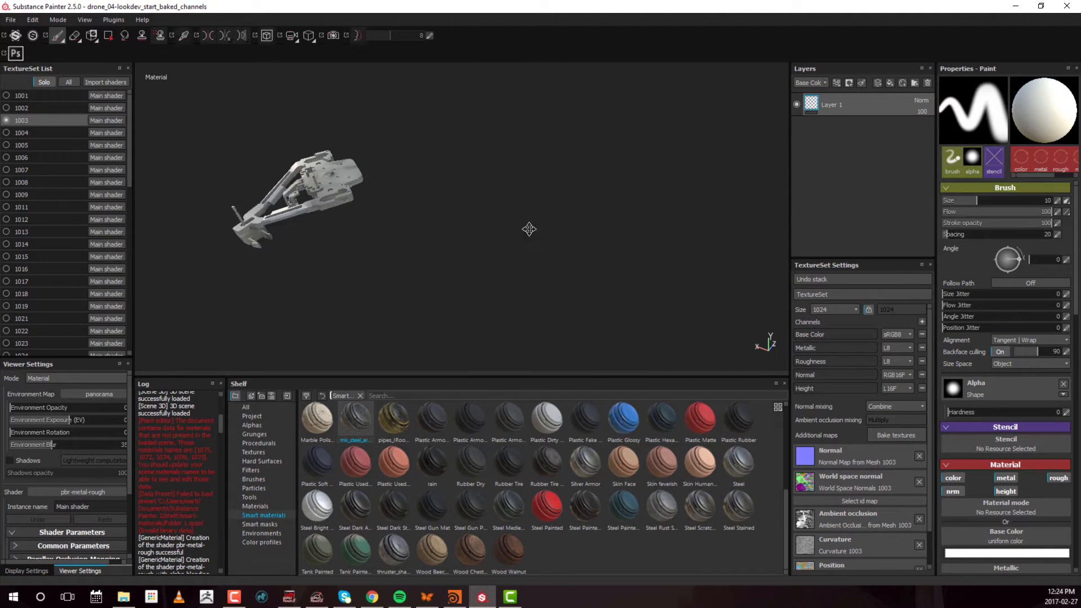
{"action": "middle_click_drag", "start_coordinate": [530, 229], "coordinate": [629, 223], "text": "alt"}
{"action": "left_click_drag", "start_coordinate": [355, 419], "coordinate": [872, 93]}
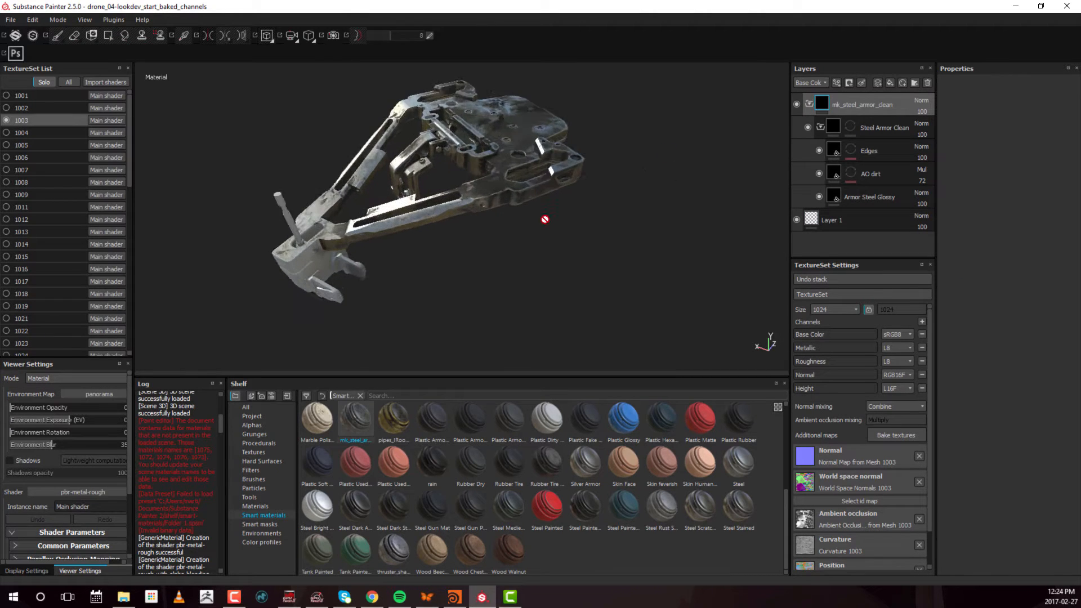
{"action": "left_click_drag", "start_coordinate": [545, 220], "coordinate": [360, 234], "text": "alt"}
{"action": "mouse_move", "coordinate": [499, 209]}
{"action": "left_mouse_down", "text": "alt"}
{"action": "mouse_move", "coordinate": [652, 214]}
{"action": "mouse_move", "coordinate": [482, 264]}
{"action": "mouse_move", "coordinate": [530, 248]}
{"action": "left_mouse_up", "text": "alt"}
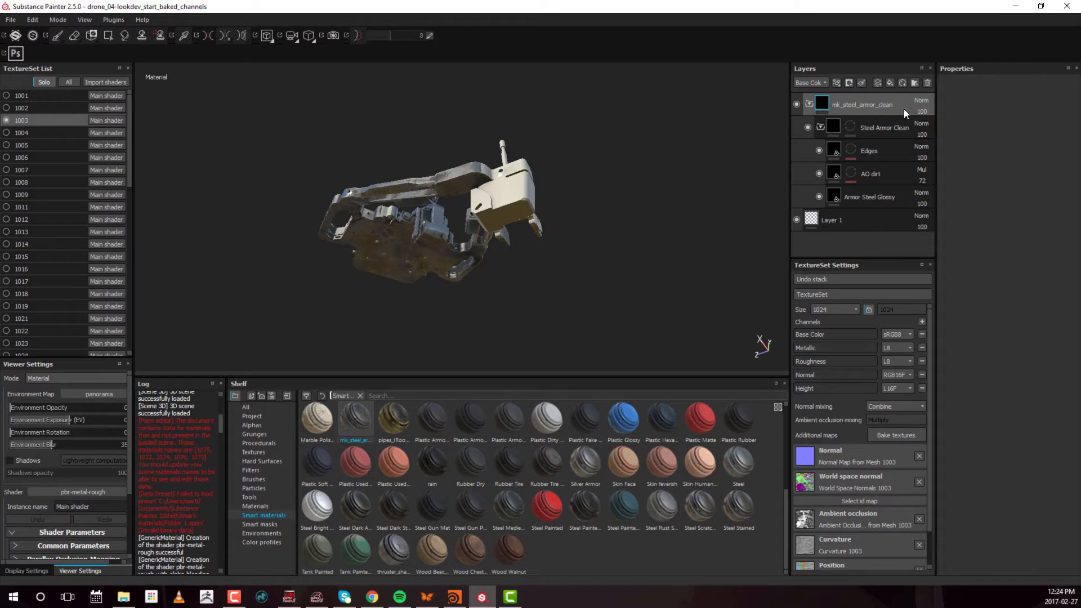
Fill the Steel Armor Clean folder's mask white over all parts of texture set 1003 with Polygon Fill
{"action": "left_click", "coordinate": [852, 125]}
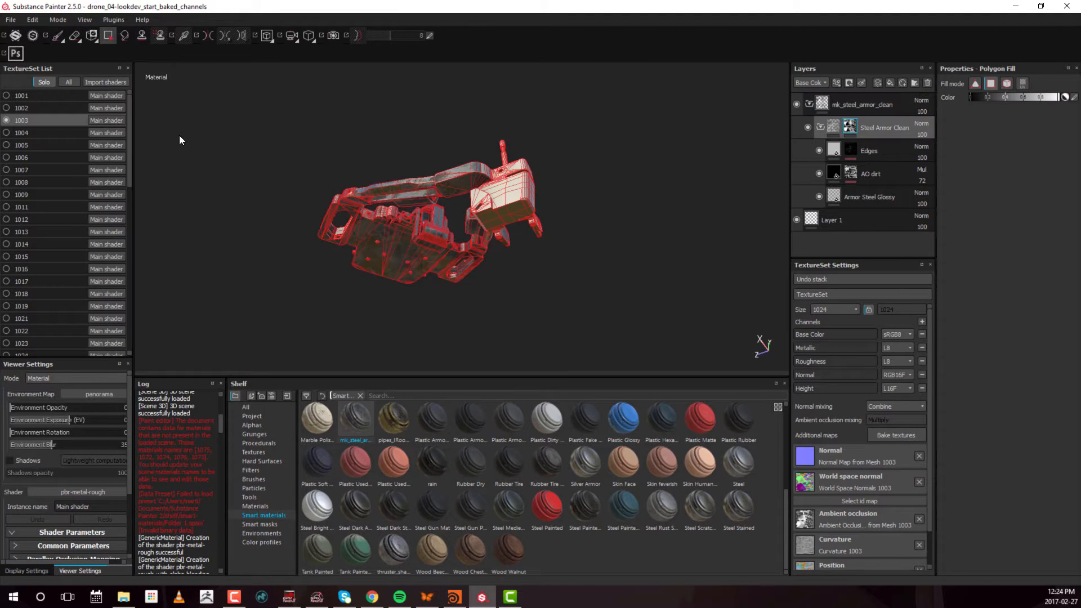
{"action": "left_click_drag", "start_coordinate": [267, 110], "coordinate": [678, 305]}
{"action": "left_click_drag", "start_coordinate": [631, 191], "coordinate": [482, 227], "text": "alt"}
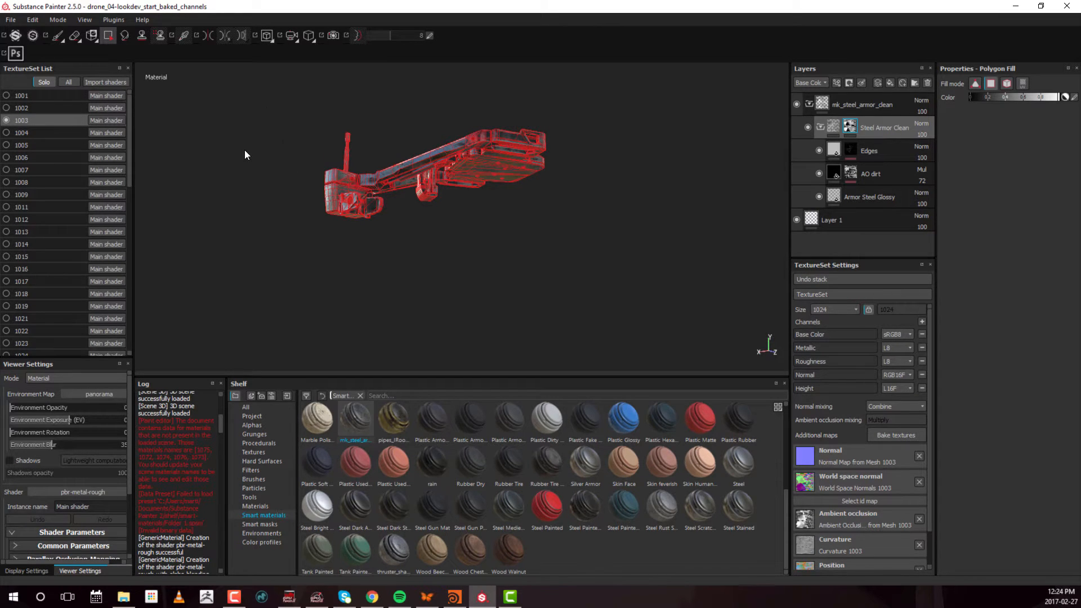
Apply mk_steel_armor_clean to texture set 1004 and fill its Steel Armor Clean mask white over all parts with Polygon Fill
{"action": "left_click", "coordinate": [25, 133]}
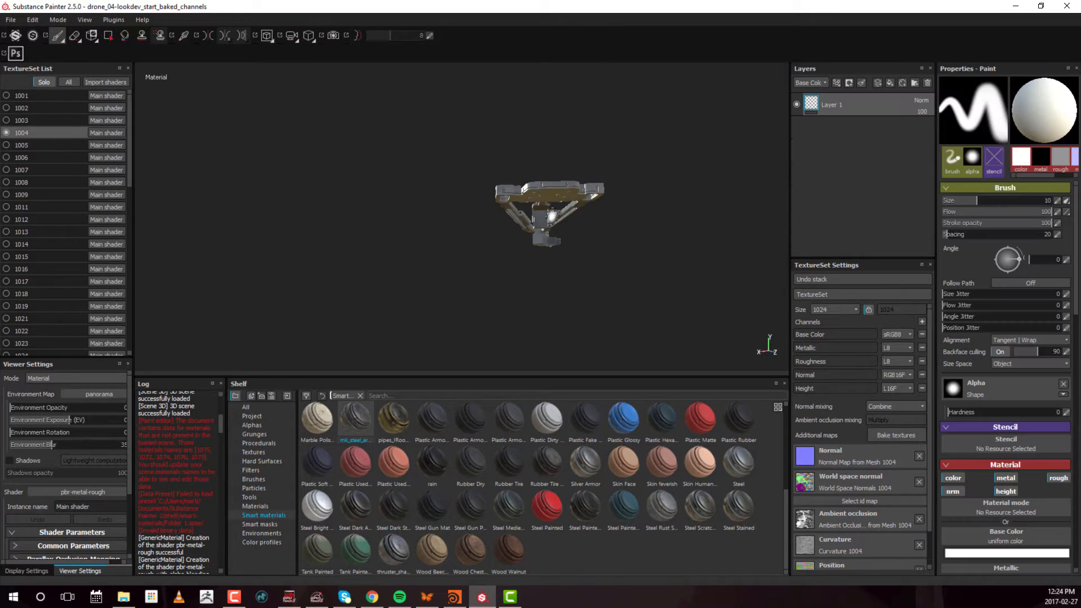
{"action": "mouse_move", "coordinate": [360, 426]}
{"action": "left_mouse_down"}
{"action": "mouse_move", "coordinate": [753, 211]}
{"action": "mouse_move", "coordinate": [867, 96]}
{"action": "left_mouse_up"}
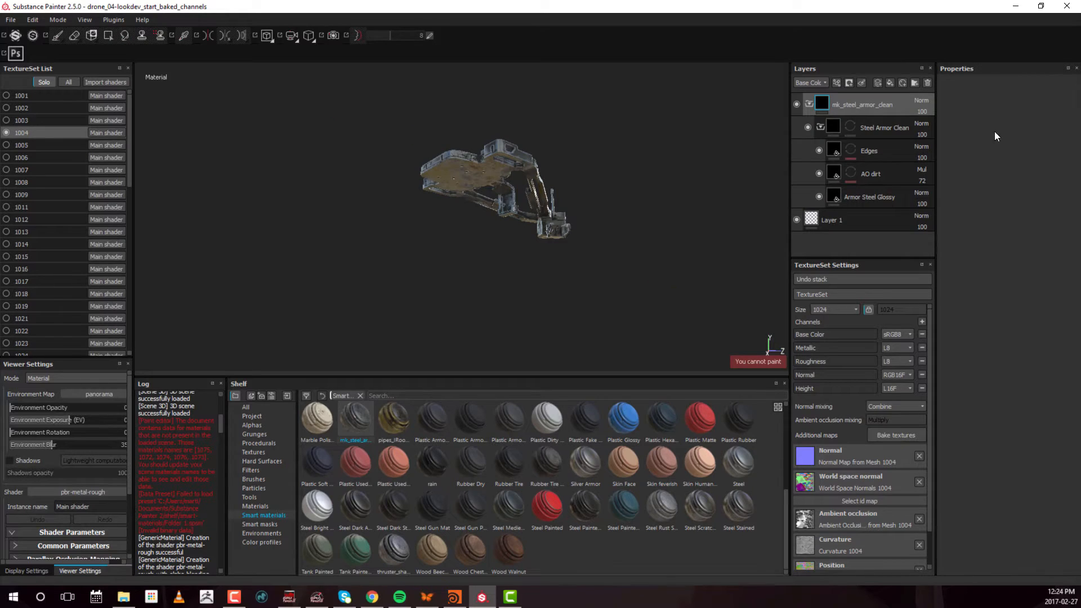
{"action": "left_click", "coordinate": [851, 127]}
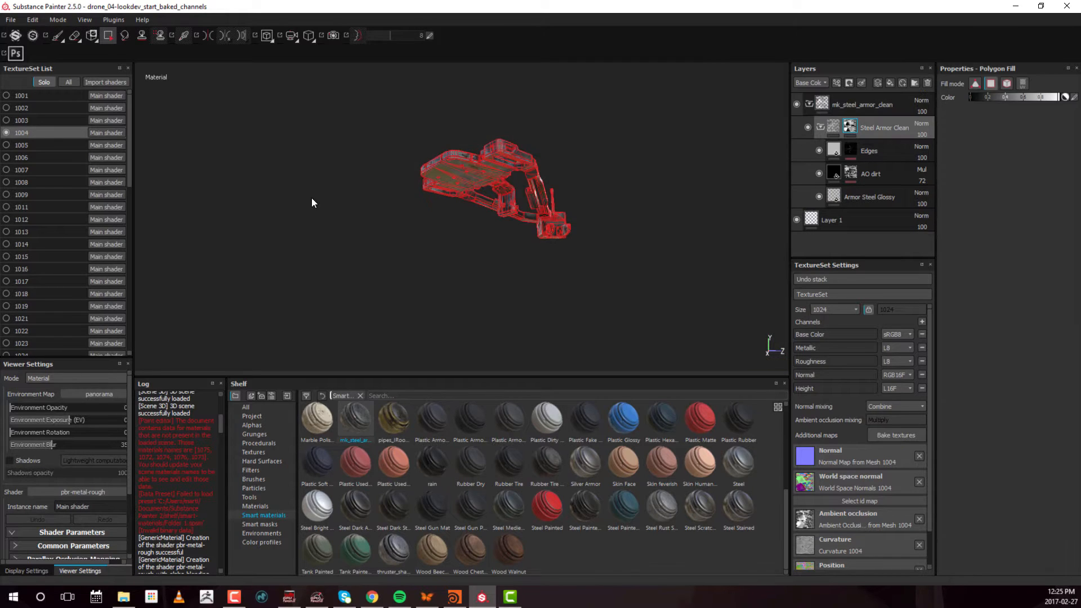
{"action": "left_click_drag", "start_coordinate": [312, 198], "coordinate": [625, 182], "text": "alt"}
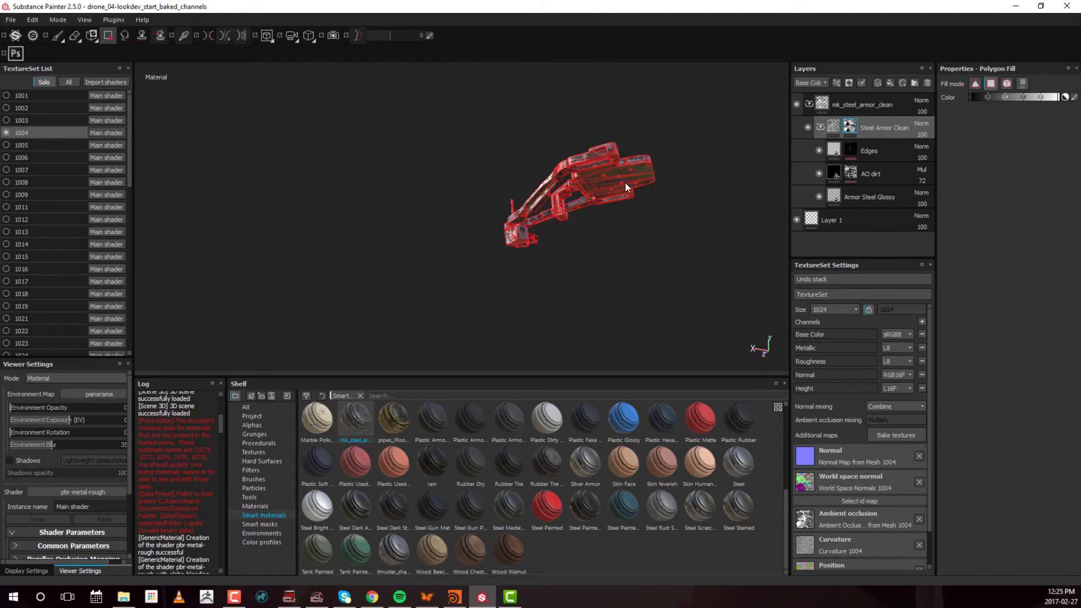
Switch to texture set 1005 and apply the mk_steel_armor_clean smart material above Layer 1
{"action": "left_click", "coordinate": [23, 145]}
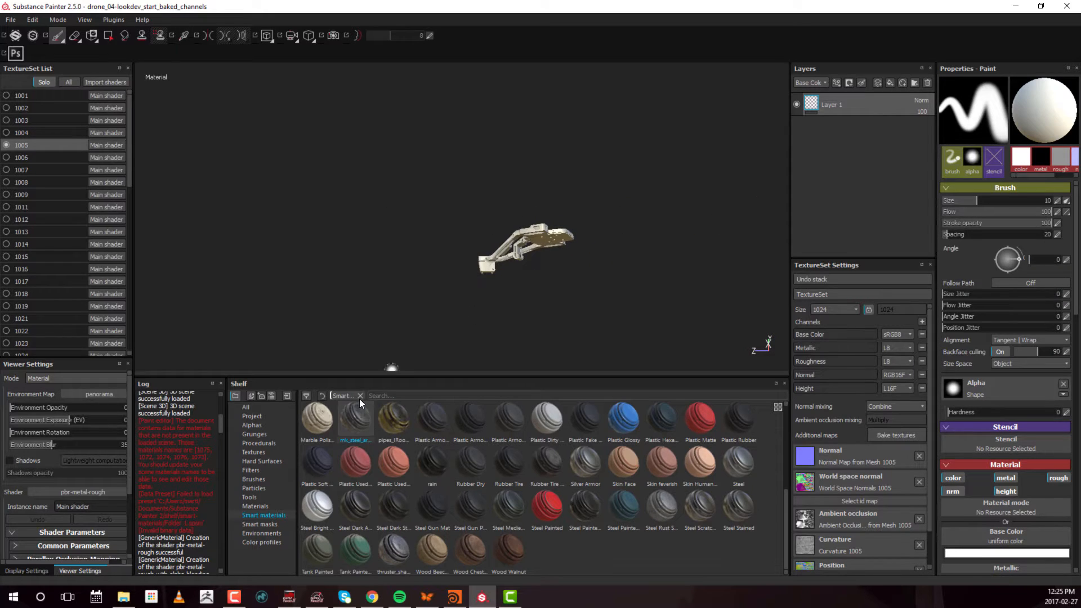
{"action": "left_click_drag", "start_coordinate": [368, 421], "coordinate": [853, 94]}
{"action": "mouse_move", "coordinate": [458, 236]}
{"action": "left_mouse_down", "text": "alt"}
{"action": "mouse_move", "coordinate": [481, 244]}
{"action": "mouse_move", "coordinate": [446, 229]}
{"action": "left_mouse_up", "text": "alt"}
{"action": "right_click_drag", "start_coordinate": [447, 230], "coordinate": [479, 242], "text": "alt"}
{"action": "middle_click_drag", "start_coordinate": [479, 236], "coordinate": [394, 231], "text": "alt"}
{"action": "left_click_drag", "start_coordinate": [417, 225], "coordinate": [592, 216], "text": "alt"}
{"action": "middle_click_drag", "start_coordinate": [405, 243], "coordinate": [350, 234], "text": "alt"}
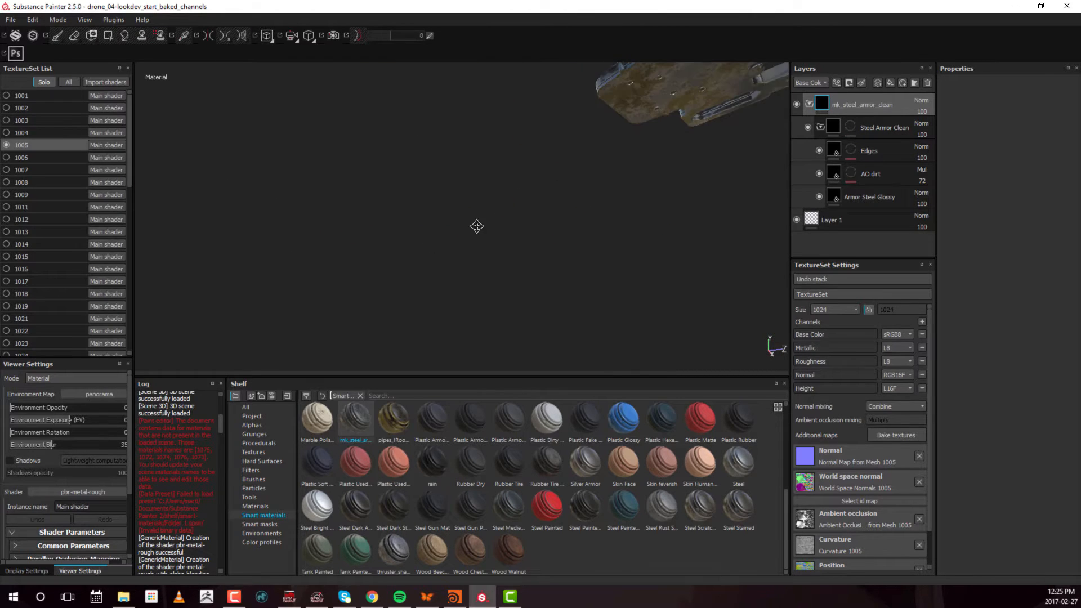
{"action": "middle_click_drag", "start_coordinate": [476, 226], "coordinate": [395, 264], "text": "alt"}
{"action": "left_click_drag", "start_coordinate": [394, 228], "coordinate": [461, 239], "text": "alt"}
{"action": "right_click_drag", "start_coordinate": [485, 237], "coordinate": [428, 225], "text": "alt"}
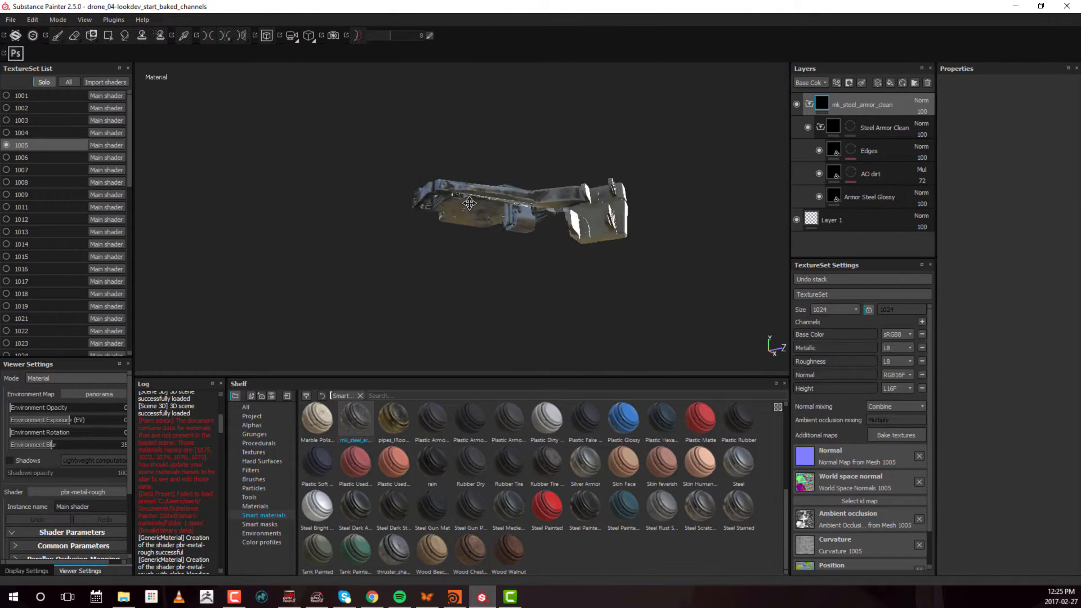
{"action": "middle_click_drag", "start_coordinate": [518, 226], "coordinate": [437, 215], "text": "alt"}
Fill the Steel Armor Clean folder's mask white over all parts of texture set 1005 with Polygon Fill
{"action": "left_click", "coordinate": [854, 124]}
{"action": "key", "text": "4"}
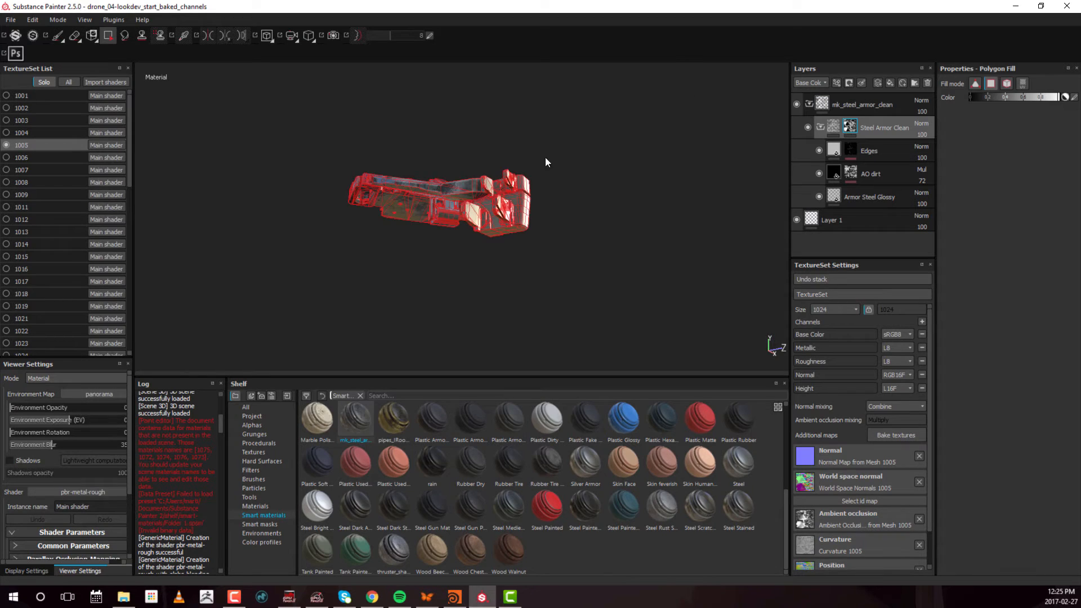
{"action": "left_click_drag", "start_coordinate": [282, 276], "coordinate": [501, 226], "text": "alt"}
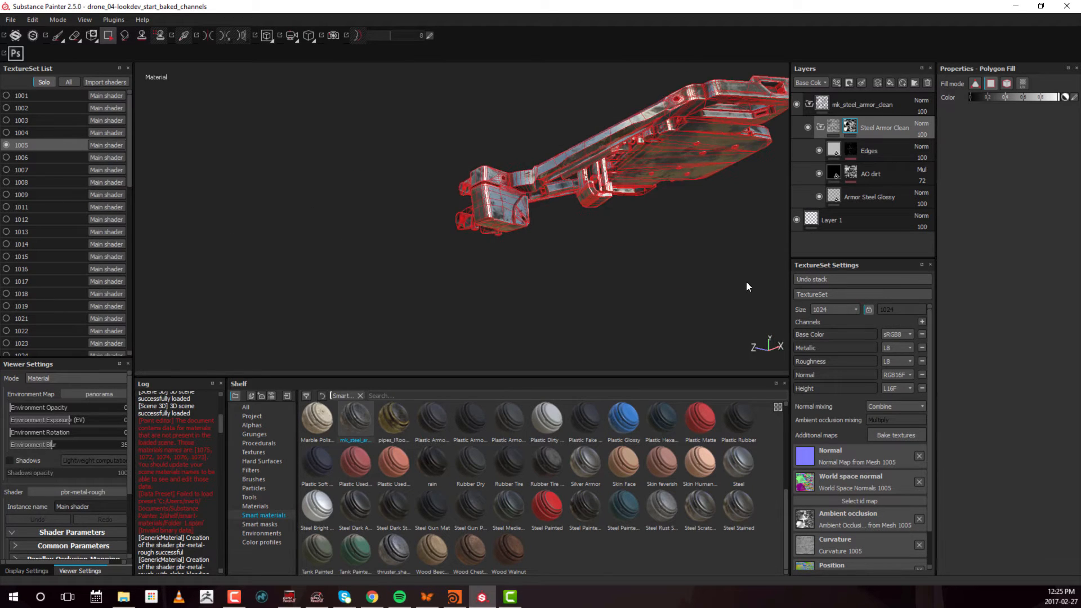
{"action": "right_click_drag", "start_coordinate": [732, 279], "coordinate": [670, 265], "text": "alt"}
{"action": "middle_click_drag", "start_coordinate": [627, 260], "coordinate": [577, 267], "text": "alt"}
Switch to texture set 1006 and apply the Plastic Glossy smart material above Layer 1
{"action": "left_click", "coordinate": [47, 156]}
{"action": "key", "text": "1"}
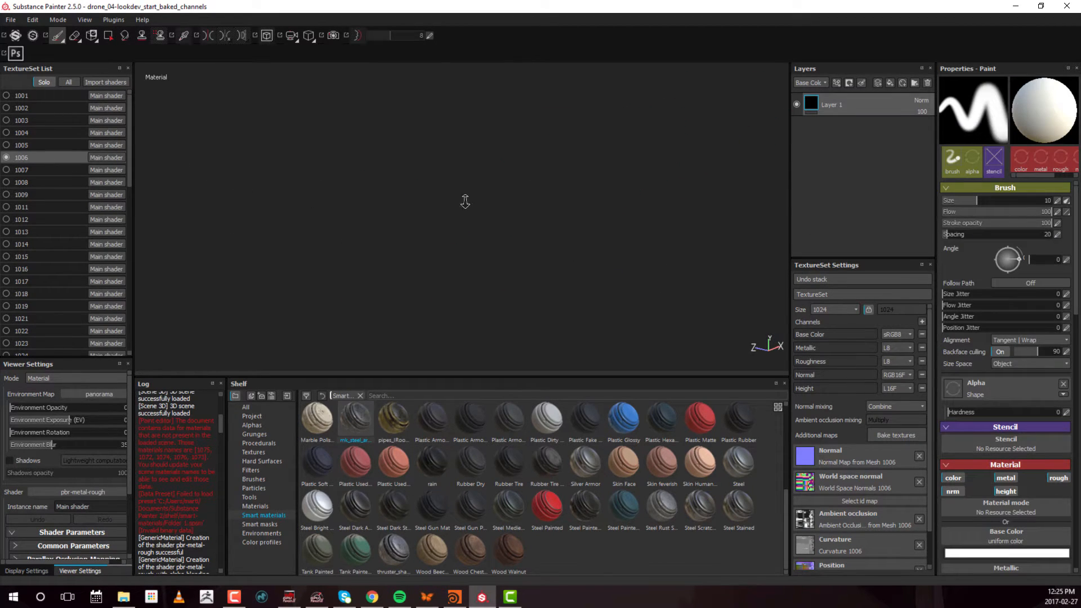
{"action": "right_click_drag", "start_coordinate": [534, 192], "coordinate": [473, 195], "text": "alt"}
{"action": "left_click_drag", "start_coordinate": [692, 194], "coordinate": [384, 212], "text": "alt"}
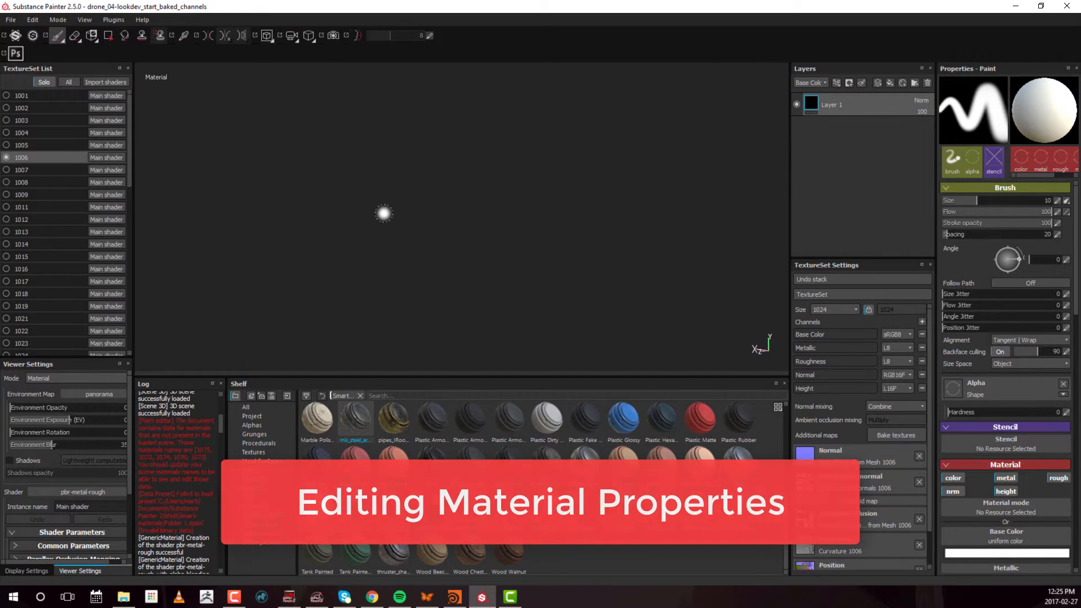
{"action": "middle_click_drag", "start_coordinate": [236, 220], "coordinate": [531, 227], "text": "alt"}
{"action": "left_click_drag", "start_coordinate": [531, 227], "coordinate": [548, 238], "text": "alt"}
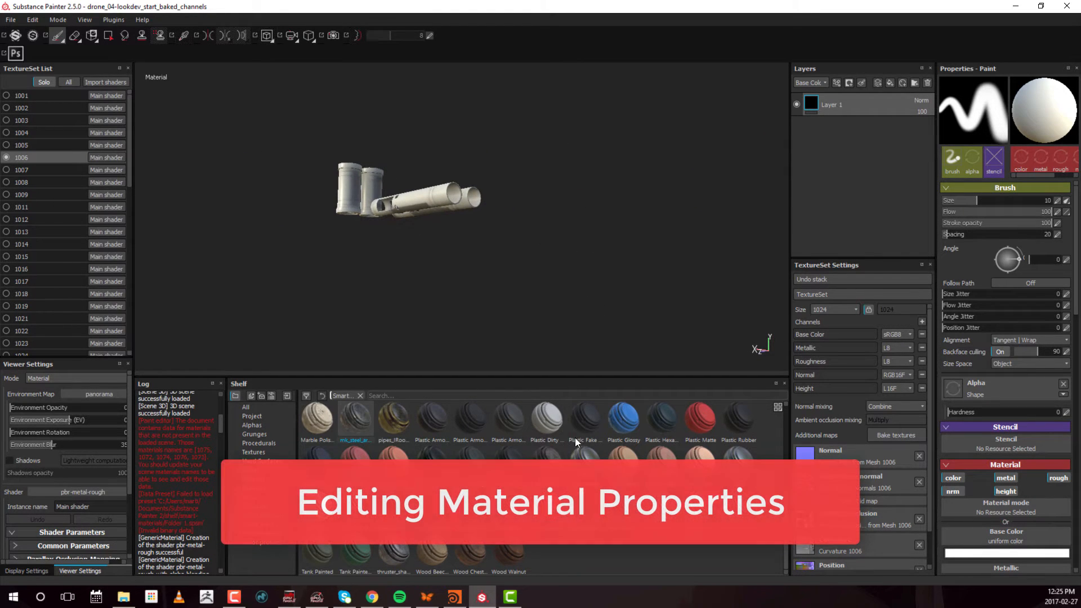
{"action": "left_click_drag", "start_coordinate": [629, 414], "coordinate": [848, 108]}
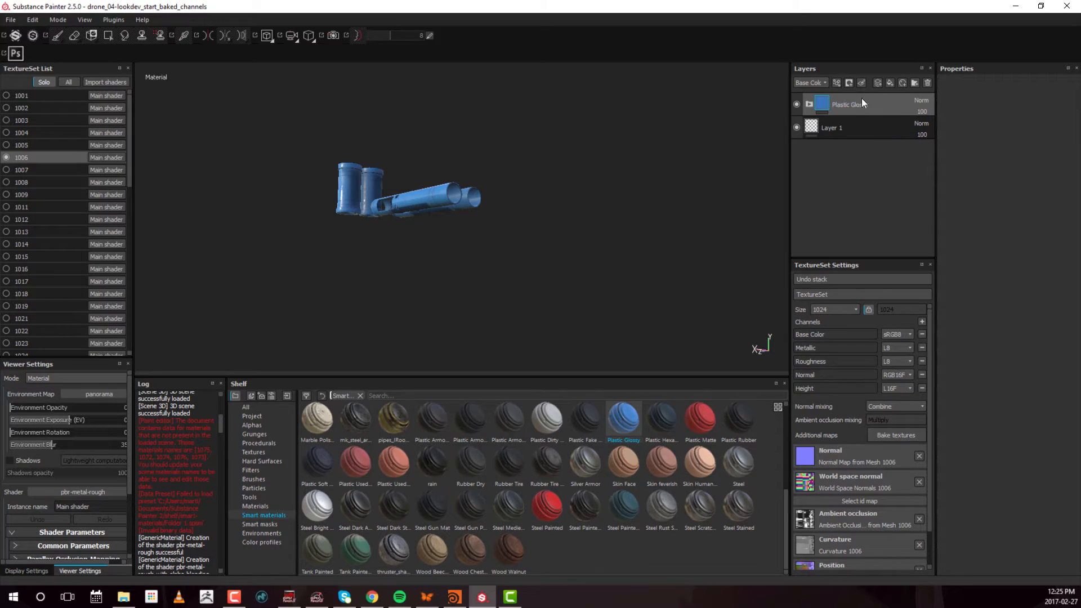
Set the base color of the Plastic Base layer inside Plastic Glossy to red (R 0.528, G 0.029, B 0.029)
{"action": "left_click", "coordinate": [811, 107]}
{"action": "left_click", "coordinate": [819, 174]}
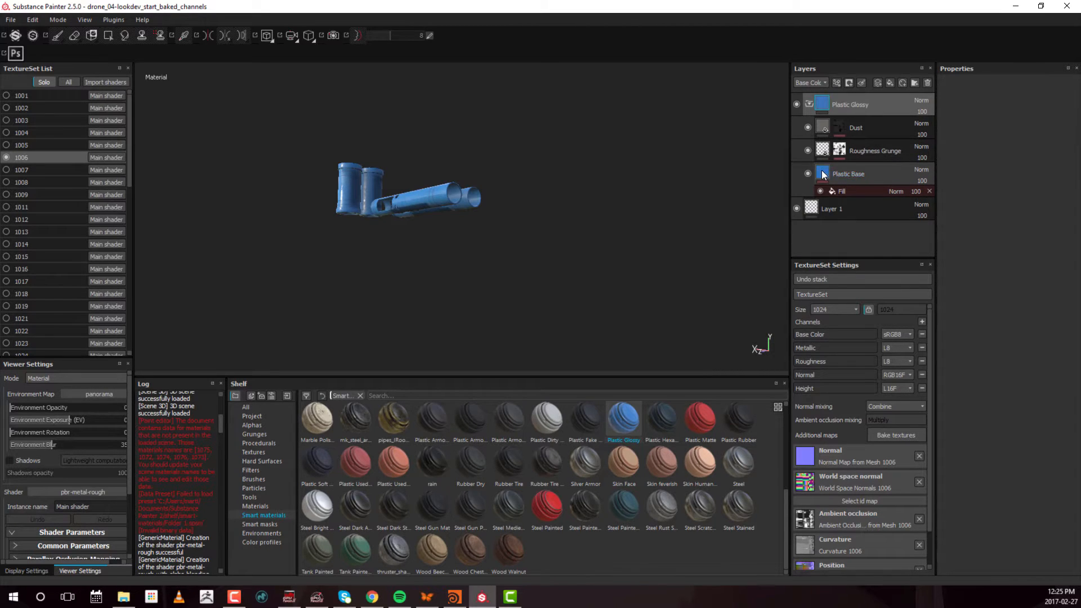
{"action": "left_click", "coordinate": [822, 174]}
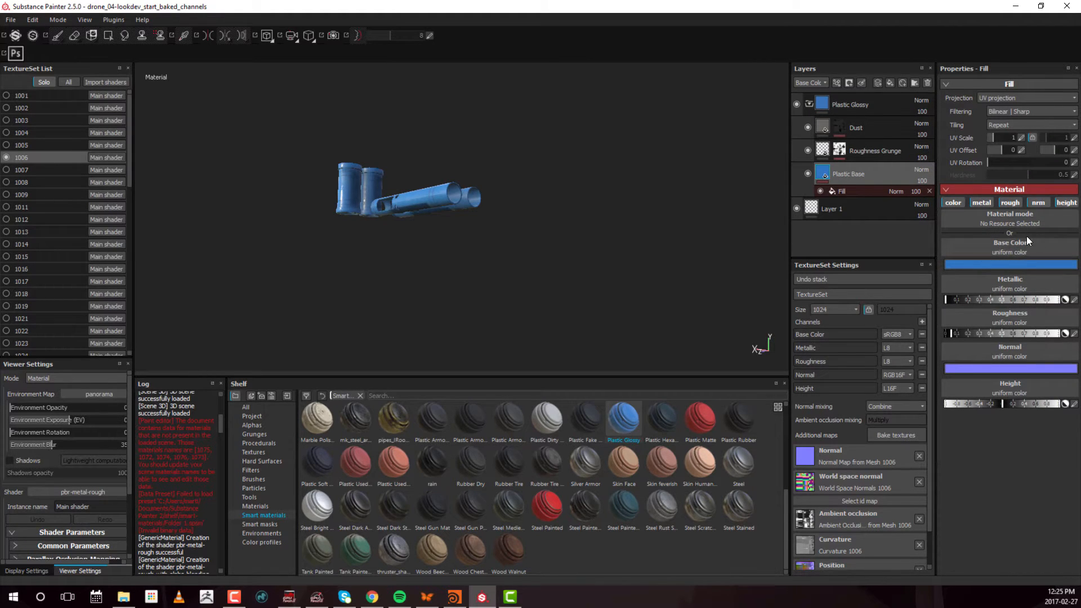
{"action": "left_click", "coordinate": [1012, 265]}
{"action": "left_click_drag", "start_coordinate": [985, 250], "coordinate": [982, 212]}
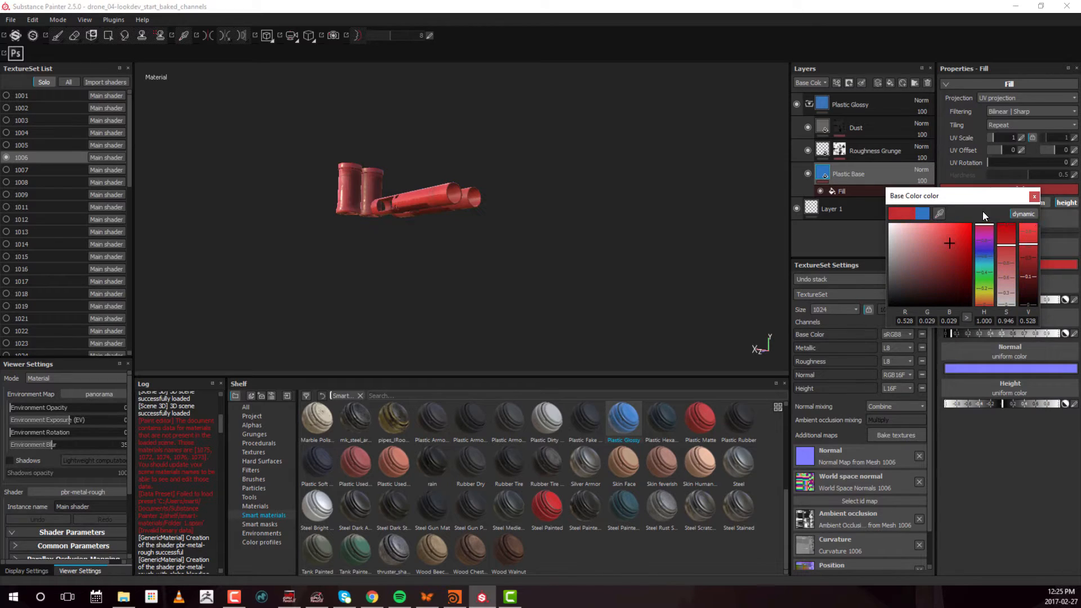
{"action": "left_click", "coordinate": [1035, 196]}
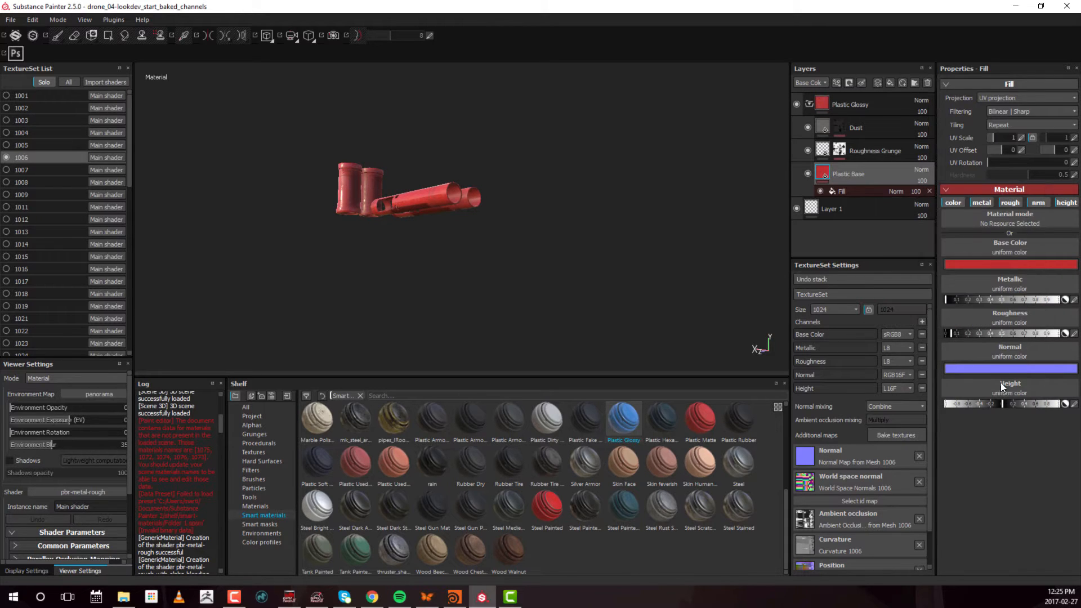
Raise the Plastic Base layer's roughness slightly and set the Roughness Grunge layer's roughness to about 0.5
{"action": "mouse_move", "coordinate": [955, 333]}
{"action": "left_mouse_down"}
{"action": "mouse_move", "coordinate": [1027, 329]}
{"action": "mouse_move", "coordinate": [948, 339]}
{"action": "mouse_move", "coordinate": [974, 333]}
{"action": "left_mouse_up"}
{"action": "left_click_drag", "start_coordinate": [540, 202], "coordinate": [427, 261], "text": "alt"}
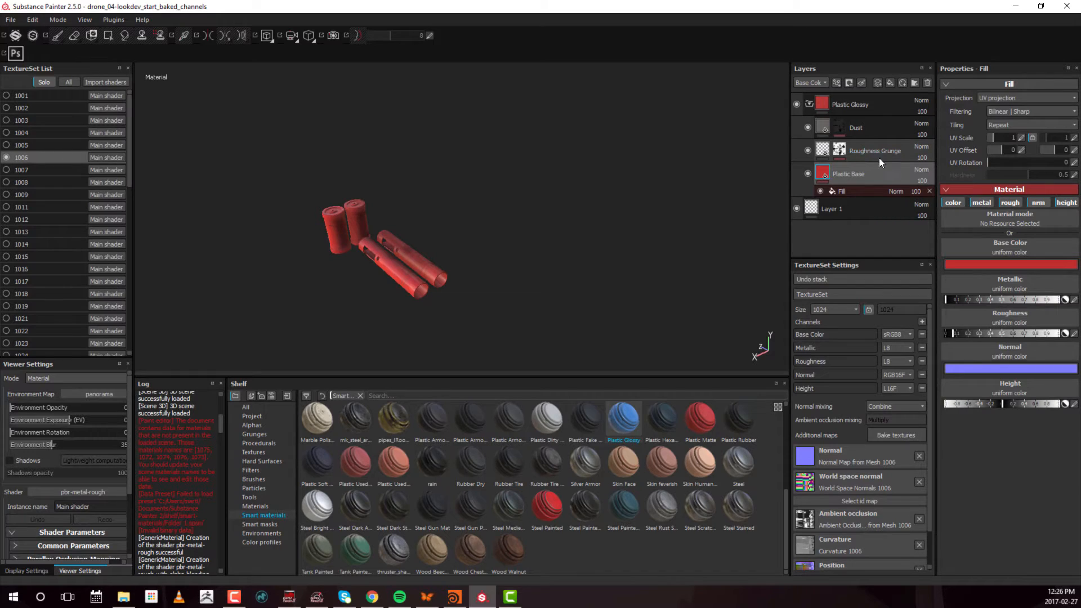
{"action": "left_click", "coordinate": [915, 152]}
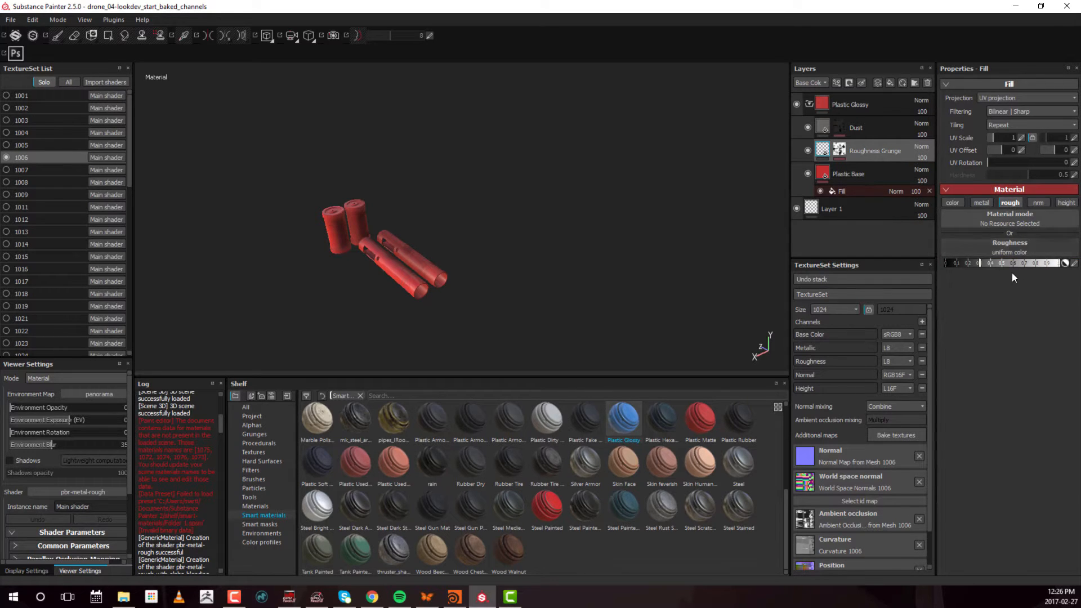
{"action": "left_click_drag", "start_coordinate": [957, 262], "coordinate": [1007, 263]}
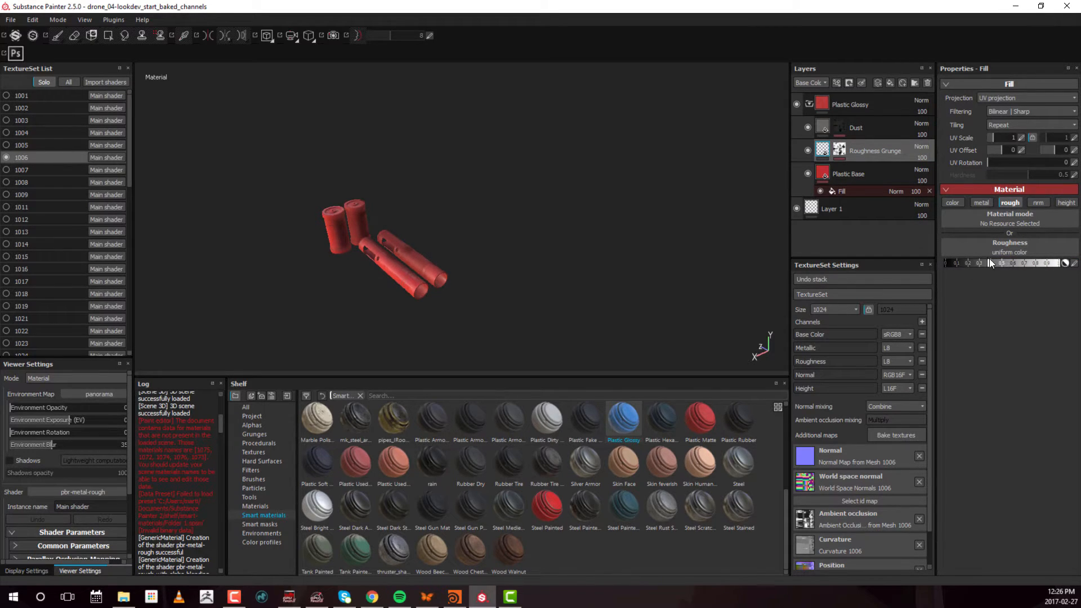
Examine how the red plastic's surface roughness looks on the canisters and tubes of texture set 1006
{"action": "right_click_drag", "start_coordinate": [486, 231], "coordinate": [690, 243], "text": "alt"}
{"action": "mouse_move", "coordinate": [551, 230]}
{"action": "middle_mouse_down", "text": "alt"}
{"action": "mouse_move", "coordinate": [631, 93]}
{"action": "mouse_move", "coordinate": [554, 212]}
{"action": "middle_mouse_up", "text": "alt"}
{"action": "right_click_drag", "start_coordinate": [592, 246], "coordinate": [492, 245], "text": "alt"}
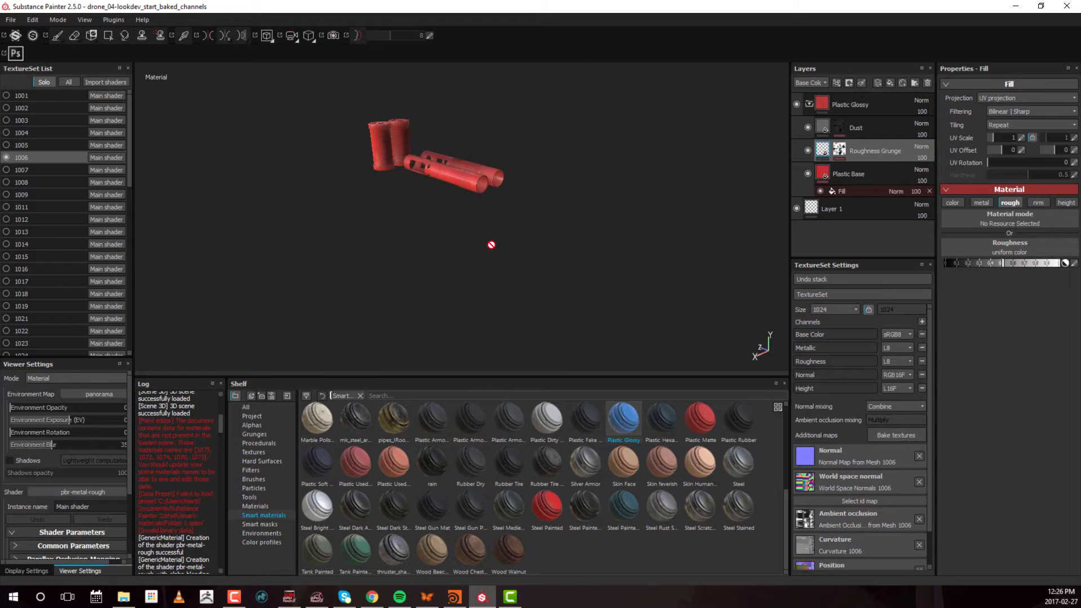
{"action": "middle_click_drag", "start_coordinate": [435, 165], "coordinate": [437, 235], "text": "alt"}
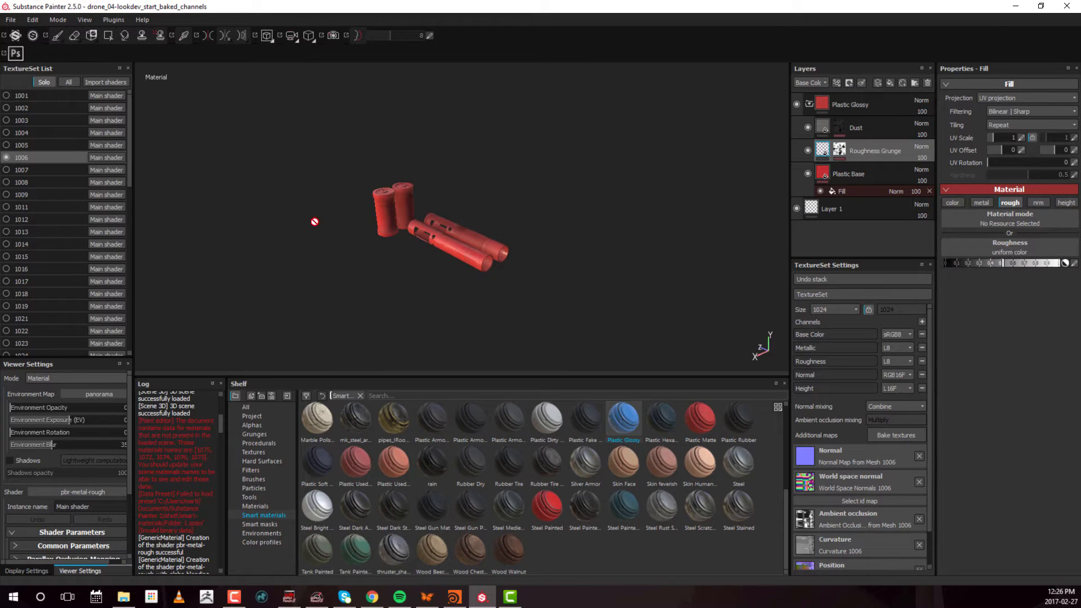
{"action": "middle_click_drag", "start_coordinate": [370, 197], "coordinate": [488, 216], "text": "alt"}
{"action": "right_click_drag", "start_coordinate": [487, 215], "coordinate": [532, 238], "text": "alt"}
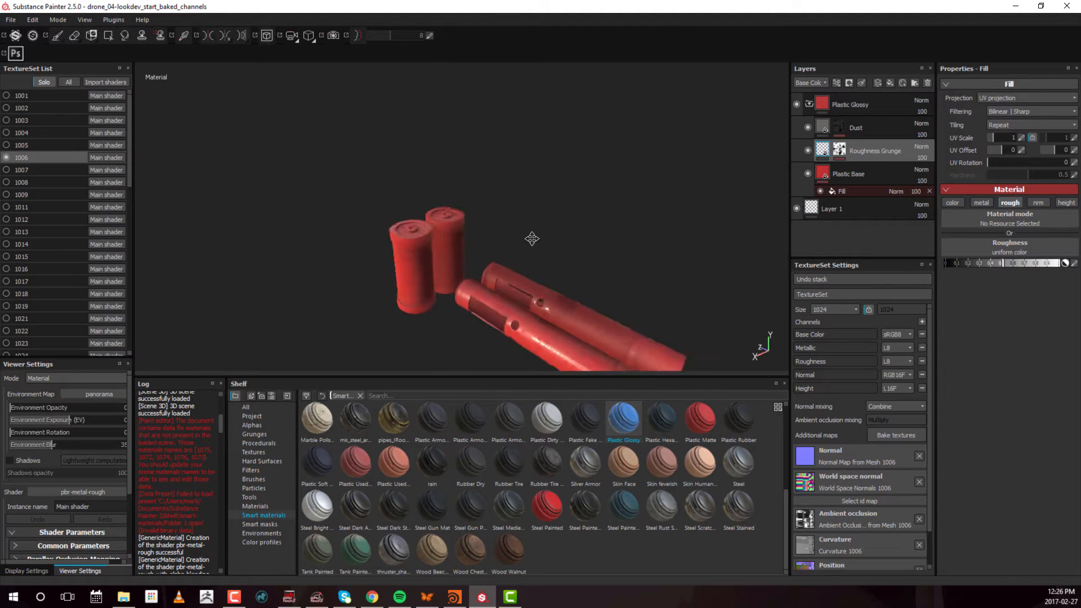
{"action": "middle_click_drag", "start_coordinate": [531, 239], "coordinate": [481, 192], "text": "alt"}
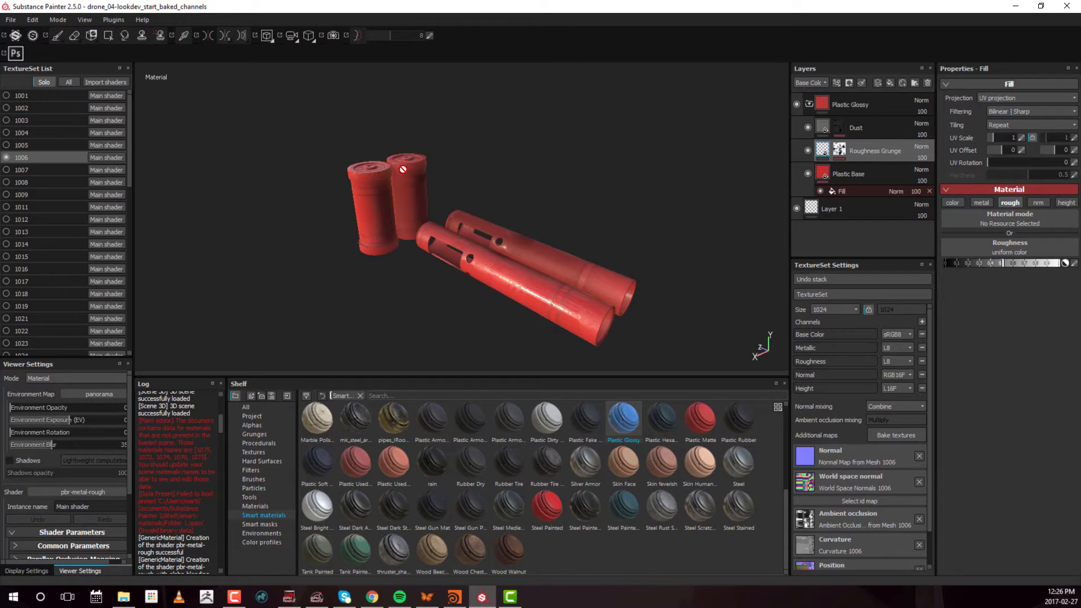
{"action": "right_click_drag", "start_coordinate": [504, 239], "coordinate": [265, 258], "text": "alt"}
{"action": "mouse_move", "coordinate": [568, 203]}
{"action": "middle_mouse_down", "text": "alt"}
{"action": "mouse_move", "coordinate": [416, 227]}
{"action": "mouse_move", "coordinate": [450, 219]}
{"action": "middle_mouse_up", "text": "alt"}
Switch to texture set 1007, apply the Steel Painted smart material above Layer 1 and expand its folder
{"action": "left_click", "coordinate": [47, 172]}
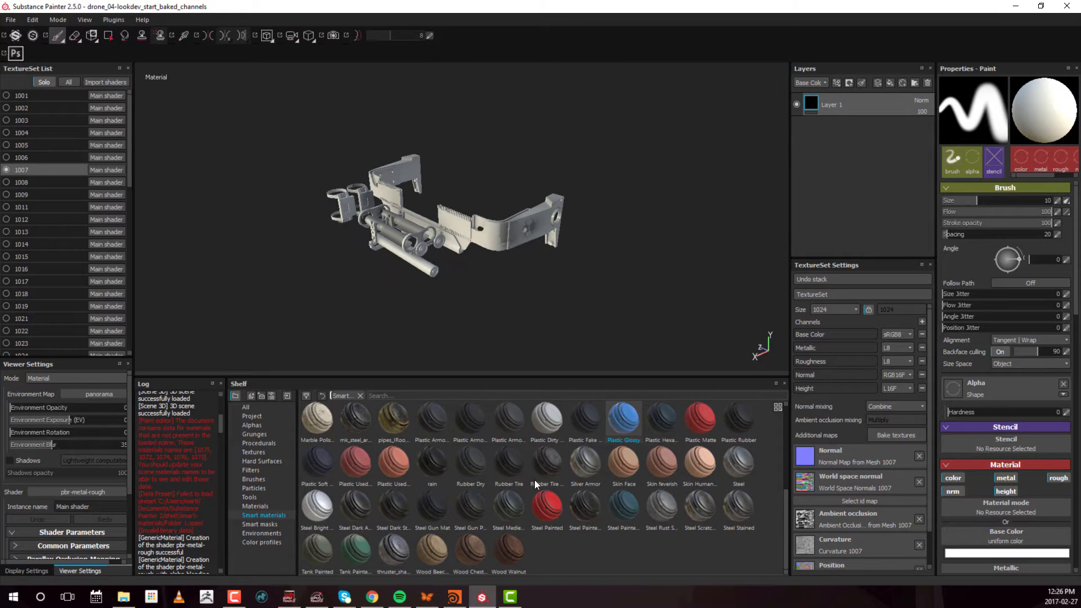
{"action": "mouse_move", "coordinate": [547, 507]}
{"action": "left_mouse_down"}
{"action": "mouse_move", "coordinate": [601, 500]}
{"action": "mouse_move", "coordinate": [884, 113]}
{"action": "mouse_move", "coordinate": [884, 93]}
{"action": "left_mouse_up"}
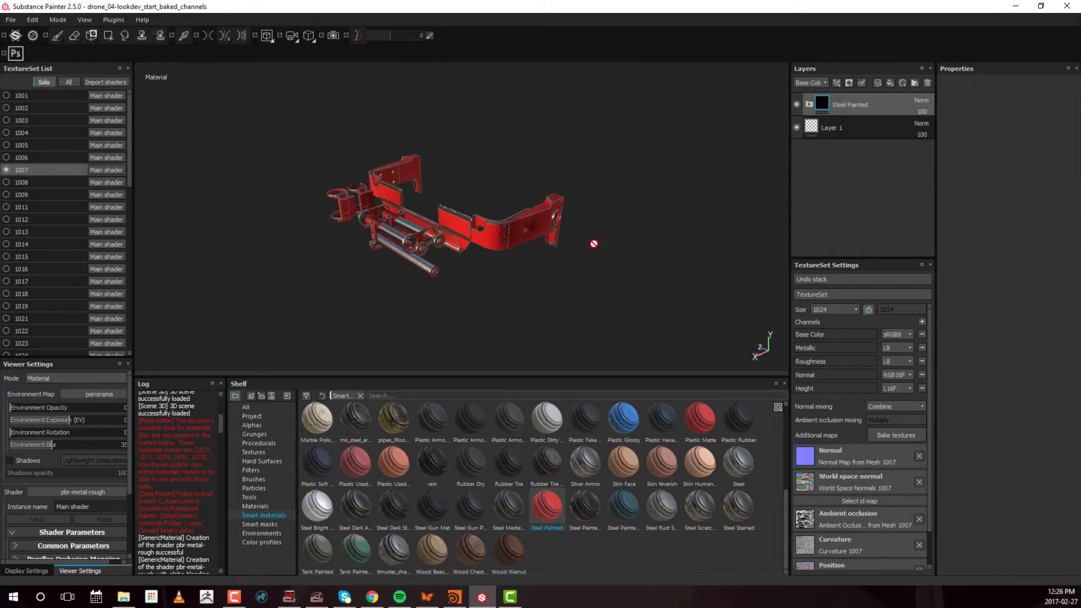
{"action": "left_click", "coordinate": [808, 104]}
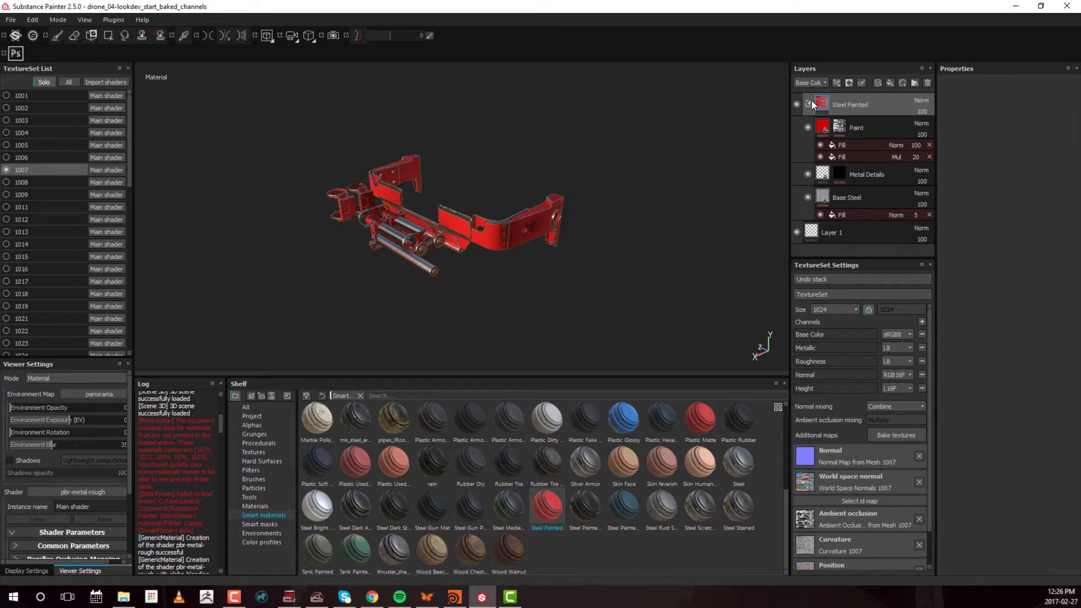
Set the base color of the Paint layer inside Steel Painted to light grey (R, G and B 0.574)
{"action": "left_click", "coordinate": [823, 129]}
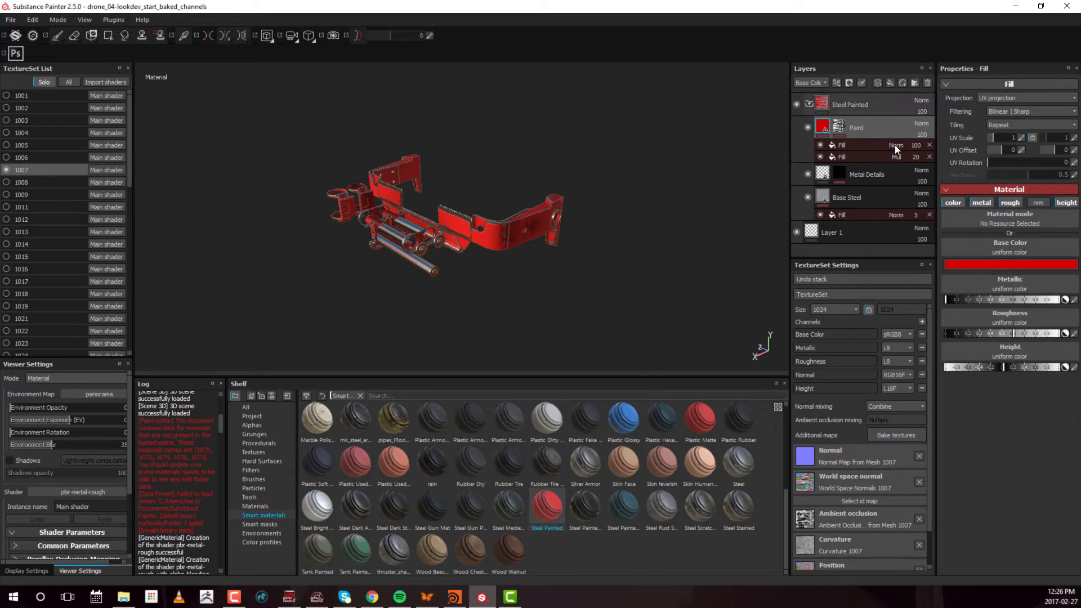
{"action": "left_click", "coordinate": [1015, 262]}
{"action": "left_click_drag", "start_coordinate": [962, 230], "coordinate": [883, 237]}
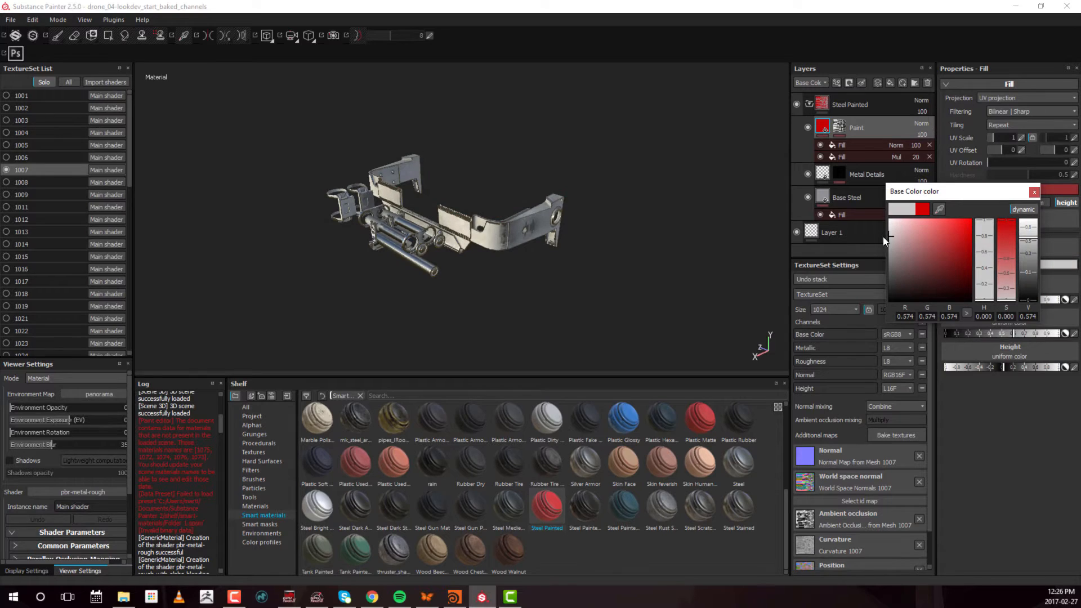
{"action": "left_click", "coordinate": [1035, 192]}
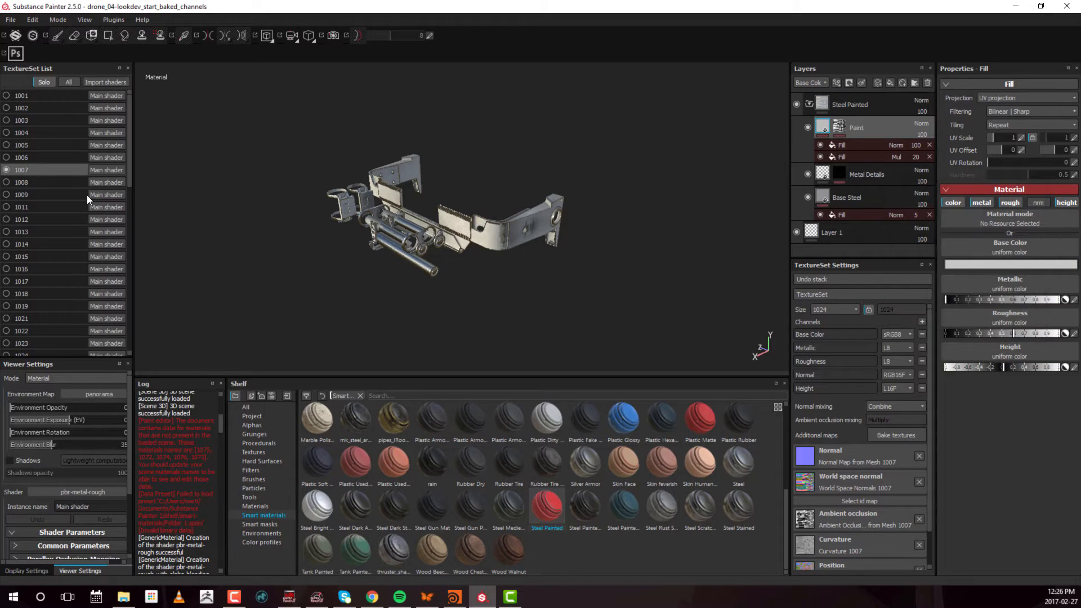
Switch to texture set 1008, apply the Steel Painted smart material above Layer 1 and expand its folder
{"action": "left_click", "coordinate": [28, 183]}
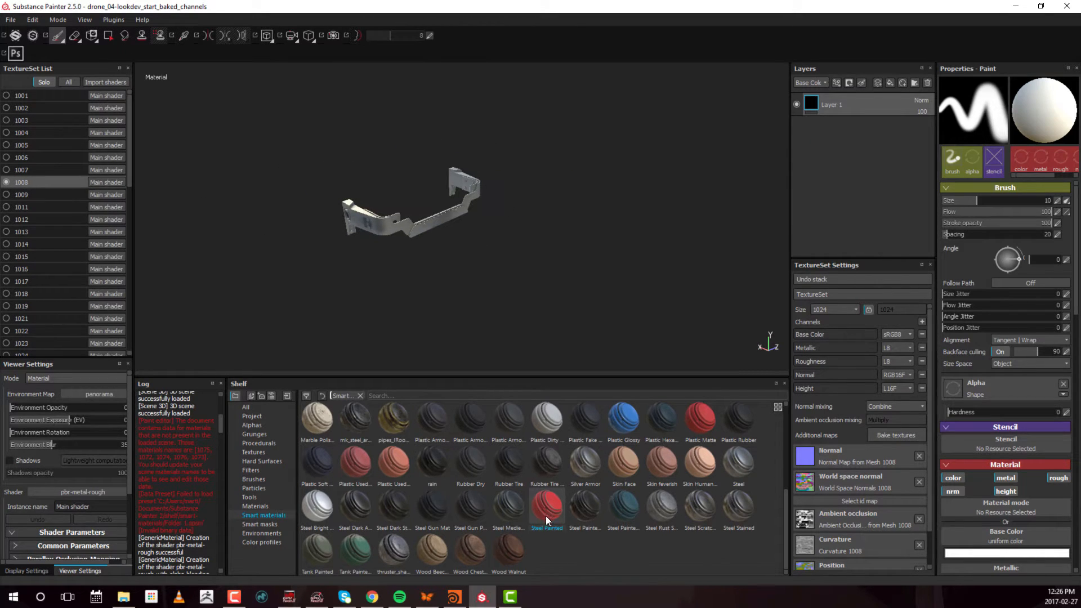
{"action": "mouse_move", "coordinate": [546, 516]}
{"action": "left_mouse_down"}
{"action": "mouse_move", "coordinate": [891, 140]}
{"action": "mouse_move", "coordinate": [897, 96]}
{"action": "left_mouse_up"}
{"action": "left_click", "coordinate": [809, 104]}
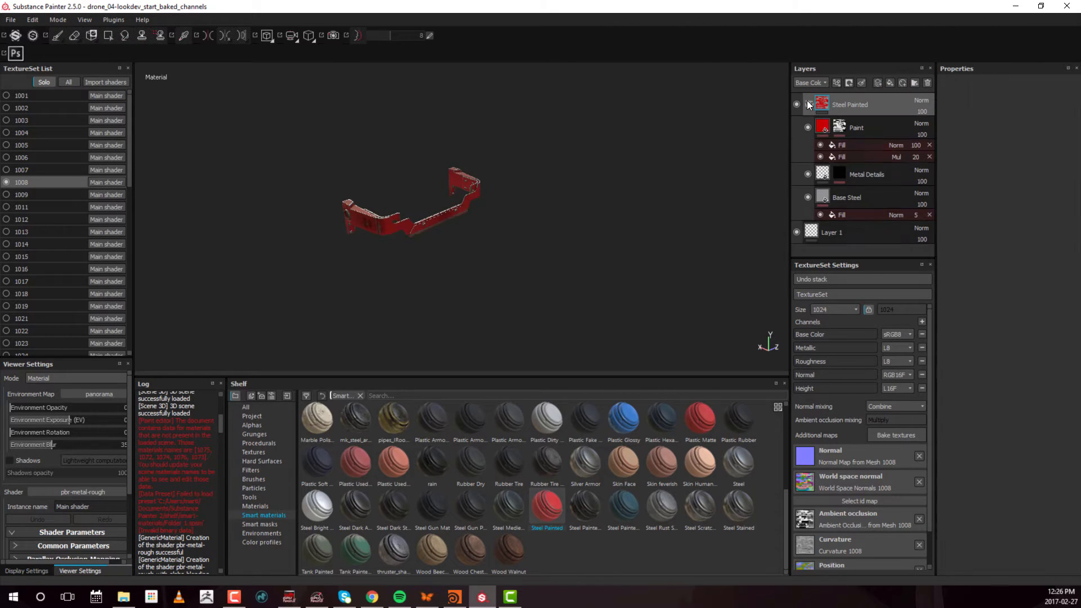
Set the base color of texture set 1008's Paint layer to light grey (R, G and B 0.552)
{"action": "left_click", "coordinate": [821, 131]}
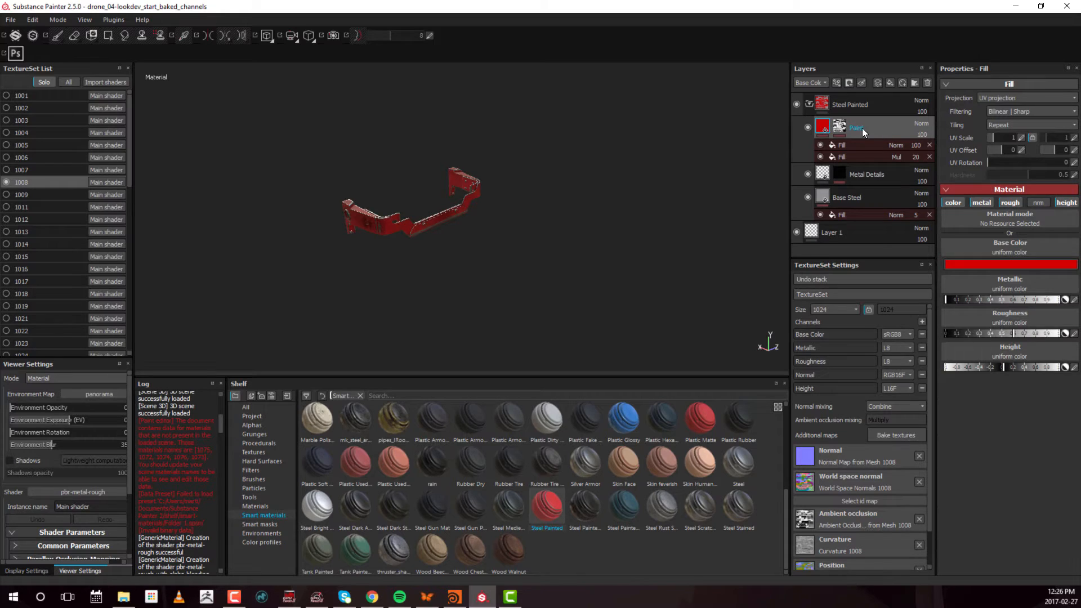
{"action": "left_click", "coordinate": [1004, 263]}
{"action": "left_click", "coordinate": [892, 240]}
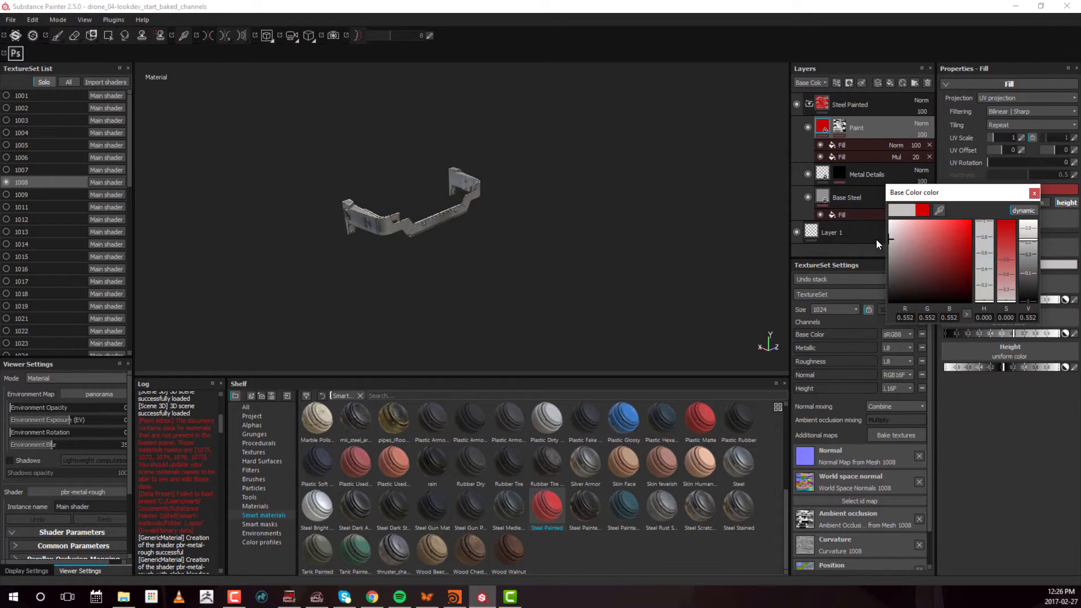
{"action": "left_click", "coordinate": [1035, 193]}
{"action": "left_click_drag", "start_coordinate": [433, 209], "coordinate": [597, 223], "text": "alt"}
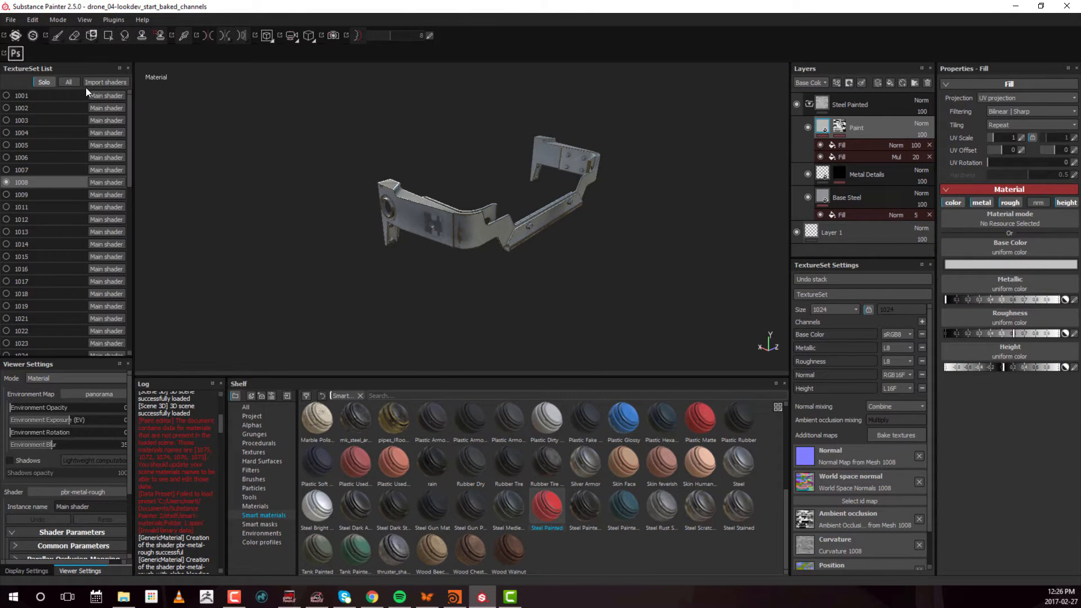
Show all texture sets together and examine the materials applied so far across the whole drone
{"action": "left_click", "coordinate": [69, 83]}
{"action": "left_click_drag", "start_coordinate": [207, 131], "coordinate": [652, 230], "text": "alt"}
{"action": "left_click_drag", "start_coordinate": [479, 243], "coordinate": [484, 212], "text": "alt"}
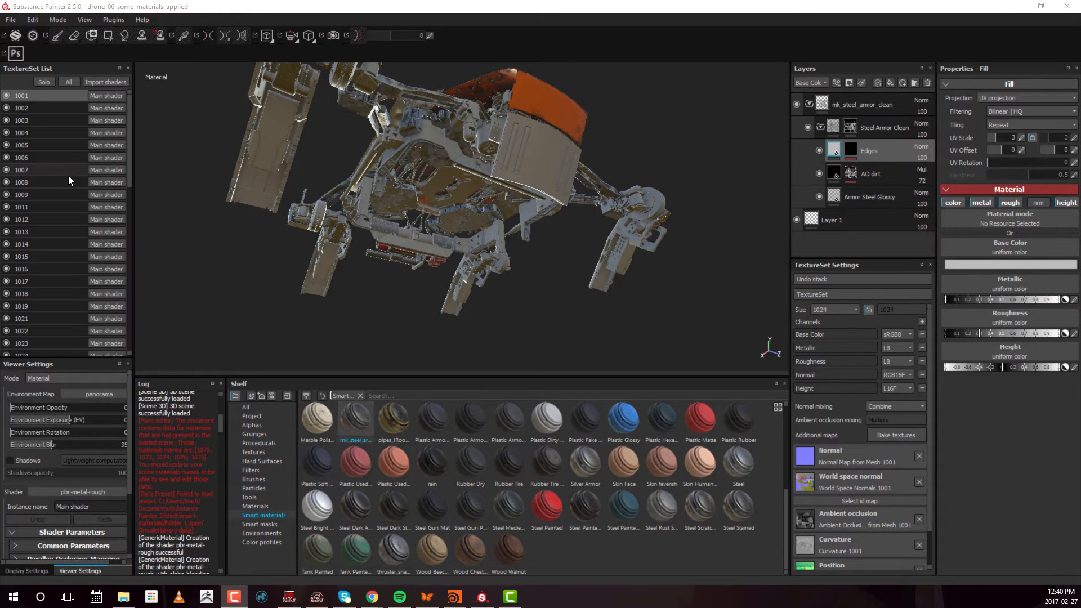
Select texture set 1009, isolate it and apply the mk_steel_armor_clean smart material above Layer 1
{"action": "left_click", "coordinate": [79, 197]}
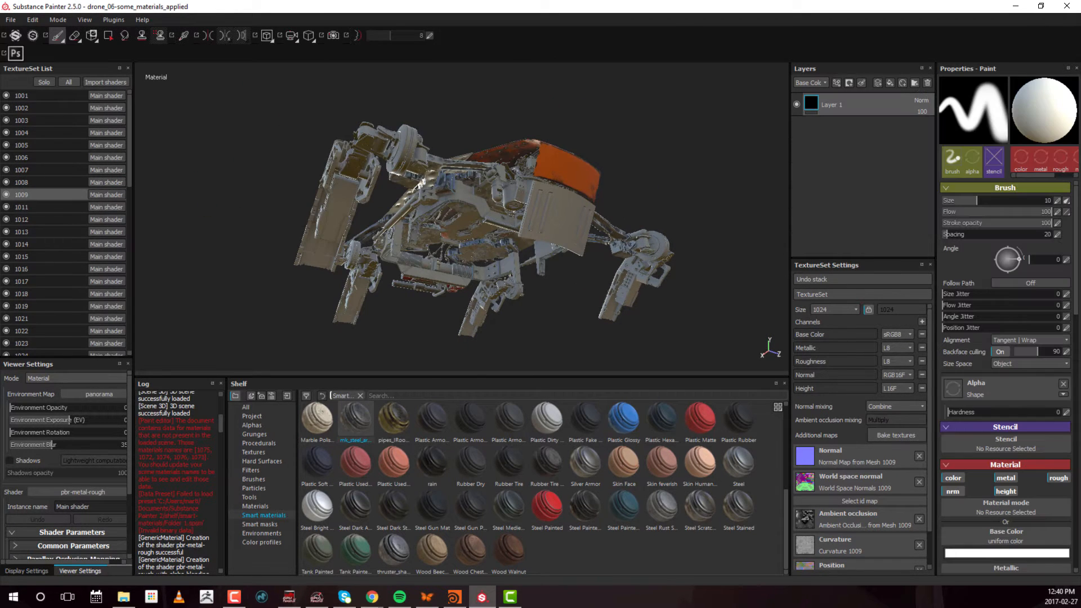
{"action": "mouse_move", "coordinate": [349, 165]}
{"action": "left_mouse_down", "text": "alt"}
{"action": "mouse_move", "coordinate": [410, 220]}
{"action": "mouse_move", "coordinate": [511, 255]}
{"action": "left_mouse_up", "text": "alt"}
{"action": "middle_click_drag", "start_coordinate": [512, 256], "coordinate": [523, 291], "text": "alt"}
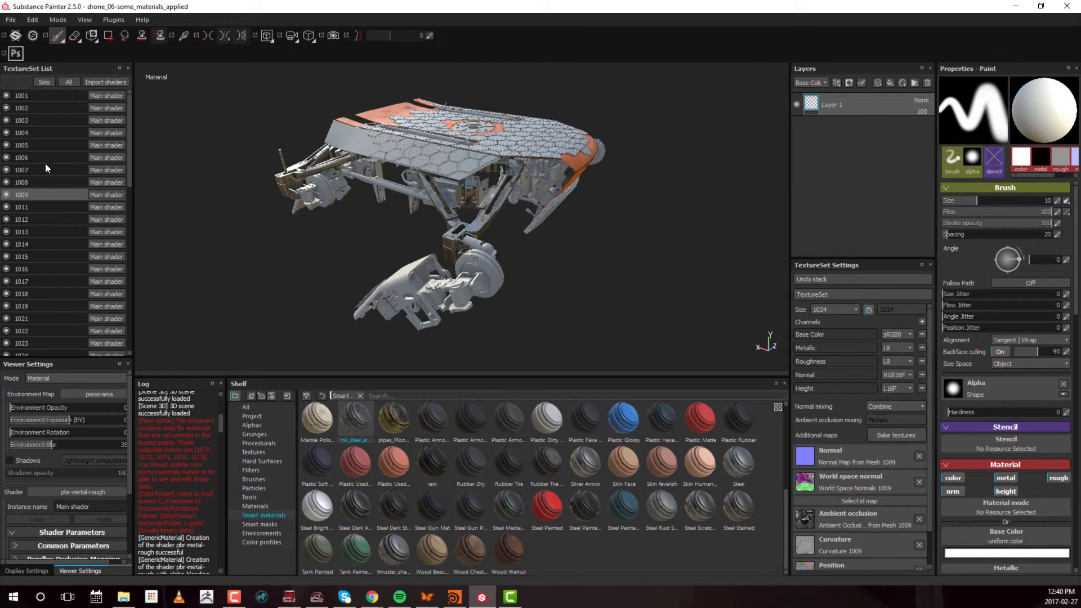
{"action": "left_click", "coordinate": [39, 82]}
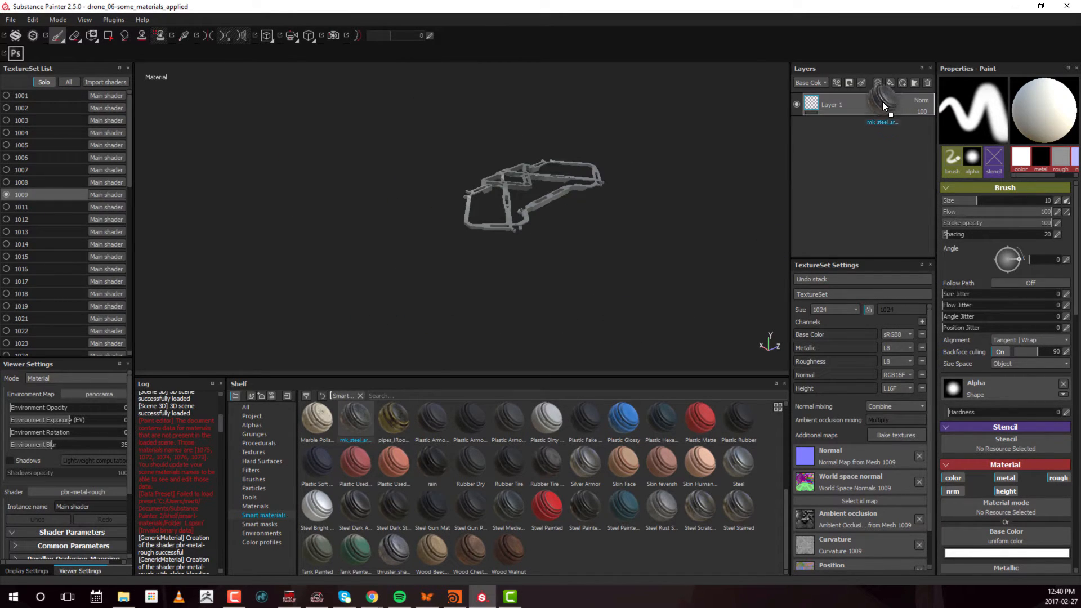
{"action": "left_click_drag", "start_coordinate": [883, 103], "coordinate": [878, 98]}
Select the Steel Armor Clean folder's mask in texture set 1009 and activate Polygon Fill for the frame parts
{"action": "left_click_drag", "start_coordinate": [554, 226], "coordinate": [550, 210], "text": "alt"}
{"action": "middle_click_drag", "start_coordinate": [550, 210], "coordinate": [514, 142], "text": "alt"}
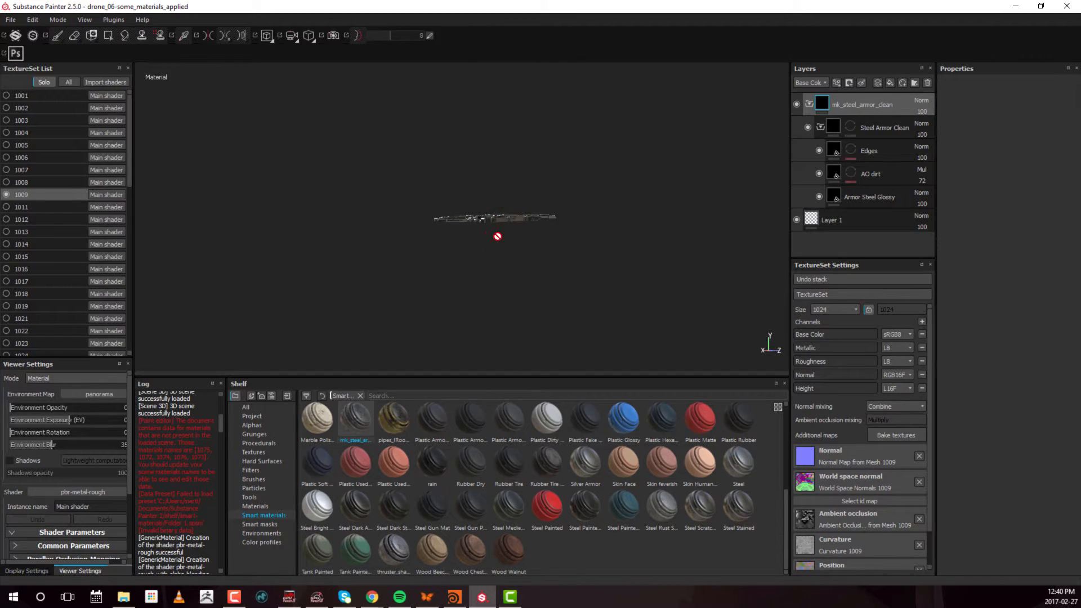
{"action": "left_click_drag", "start_coordinate": [498, 236], "coordinate": [540, 195], "text": "alt"}
{"action": "middle_click_drag", "start_coordinate": [540, 195], "coordinate": [502, 107], "text": "alt"}
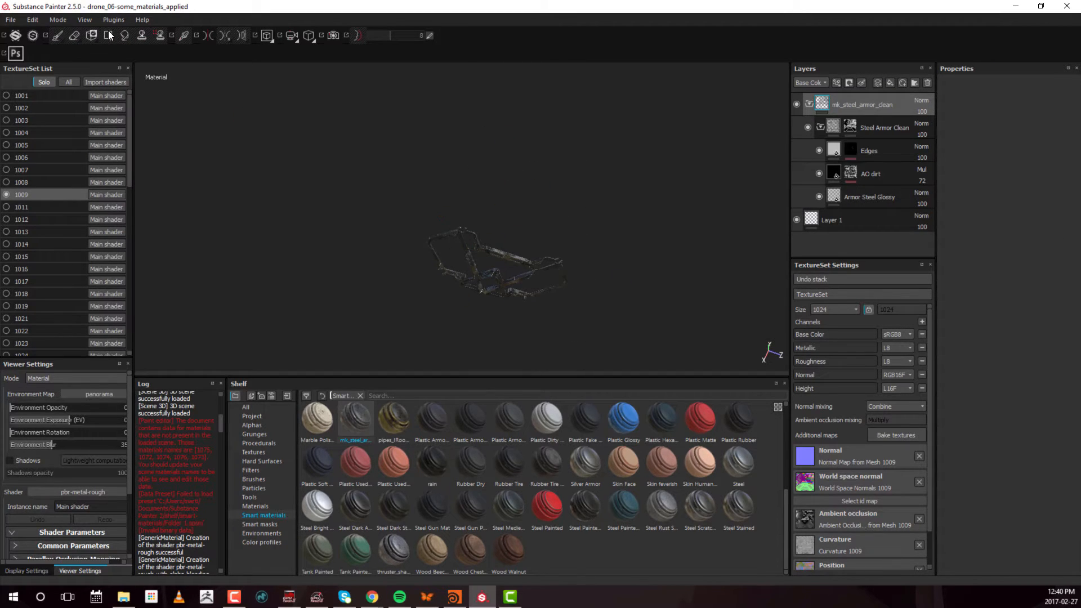
{"action": "left_click", "coordinate": [852, 124]}
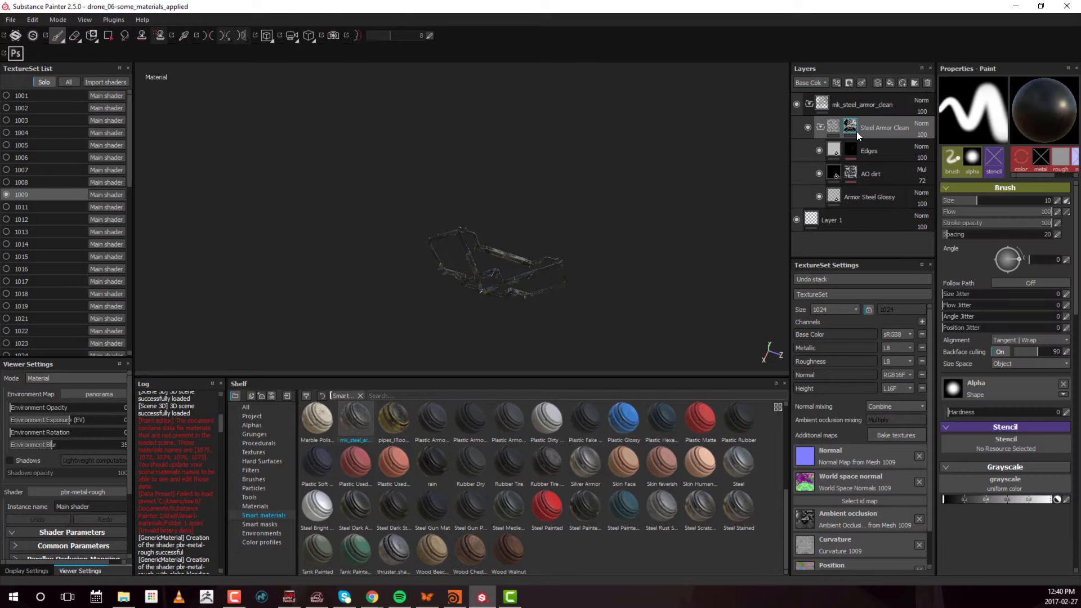
{"action": "left_click", "coordinate": [108, 35]}
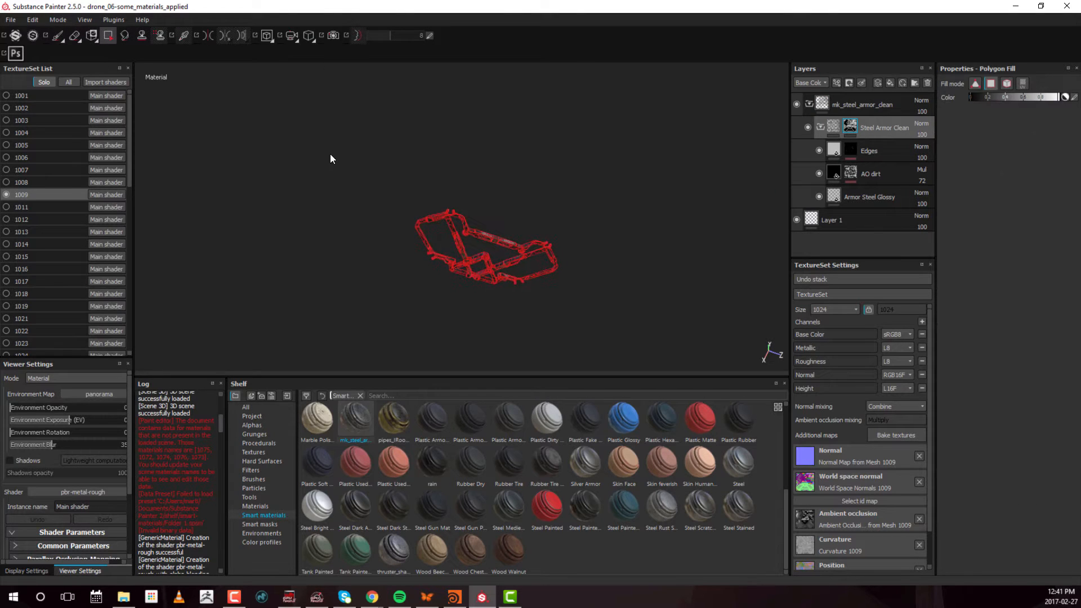
Apply the mk_steel_armor_clean smart material to texture set 1011 and fill its Steel Armor Clean mask over all parts with Polygon Fill
{"action": "left_click", "coordinate": [22, 207]}
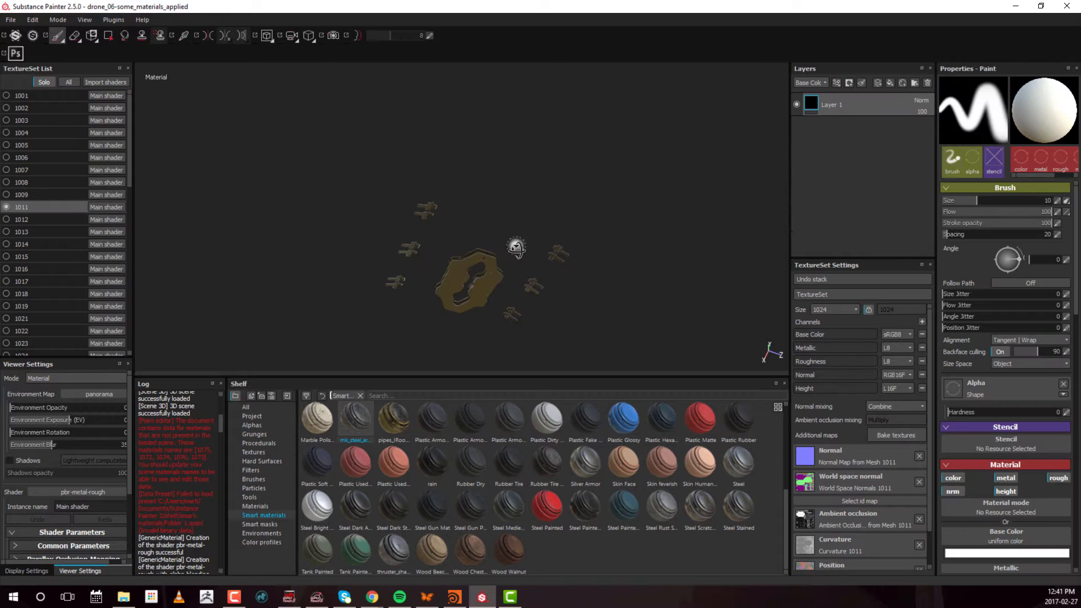
{"action": "left_click_drag", "start_coordinate": [356, 419], "coordinate": [904, 101]}
{"action": "left_click_drag", "start_coordinate": [504, 135], "coordinate": [507, 214], "text": "alt"}
{"action": "left_click", "coordinate": [852, 128]}
{"action": "mouse_move", "coordinate": [689, 146]}
{"action": "left_mouse_down"}
{"action": "mouse_move", "coordinate": [394, 220]}
{"action": "mouse_move", "coordinate": [292, 298]}
{"action": "left_mouse_up"}
Switch to texture set 1012 and frame its canister part at close range
{"action": "left_click", "coordinate": [17, 219]}
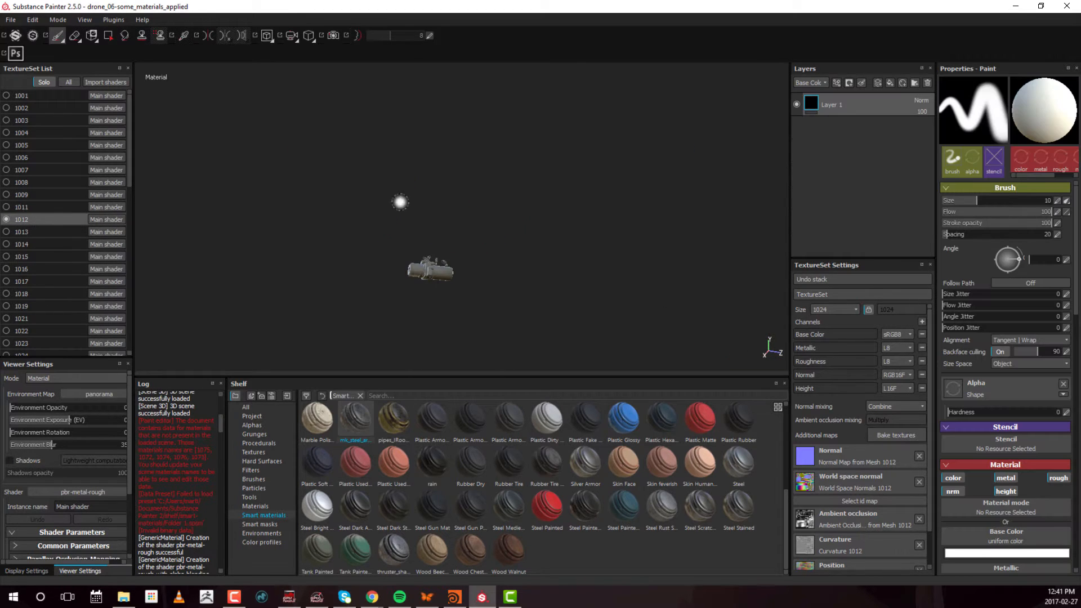
{"action": "right_click_drag", "start_coordinate": [385, 212], "coordinate": [677, 242], "text": "alt"}
{"action": "left_click_drag", "start_coordinate": [597, 246], "coordinate": [599, 269], "text": "alt"}
{"action": "right_click_drag", "start_coordinate": [598, 269], "coordinate": [315, 264], "text": "alt"}
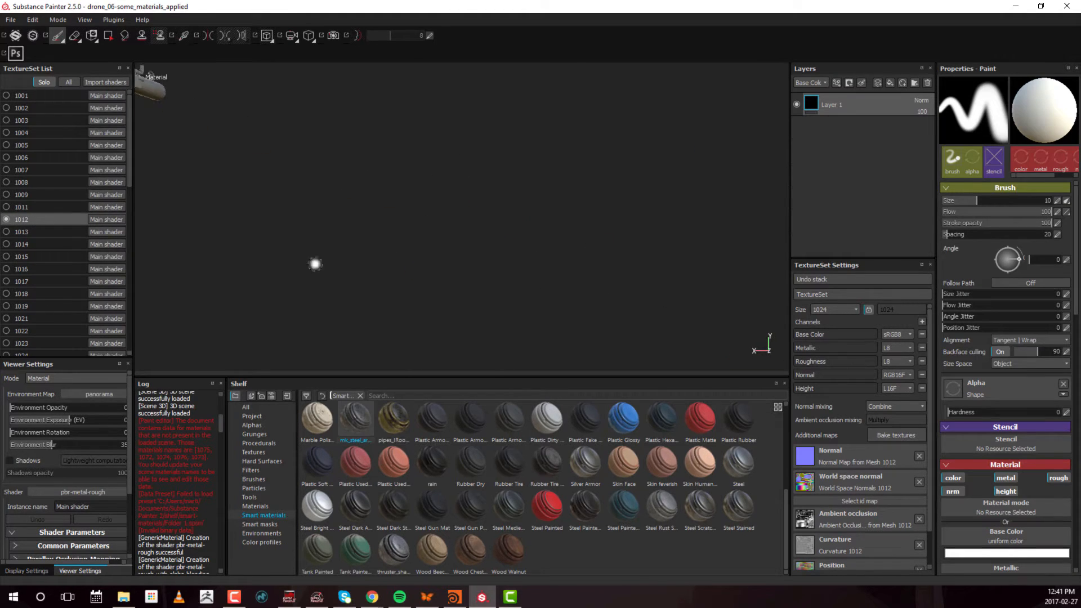
{"action": "right_click_drag", "start_coordinate": [530, 209], "coordinate": [365, 210], "text": "alt"}
{"action": "left_click_drag", "start_coordinate": [282, 175], "coordinate": [361, 209], "text": "alt"}
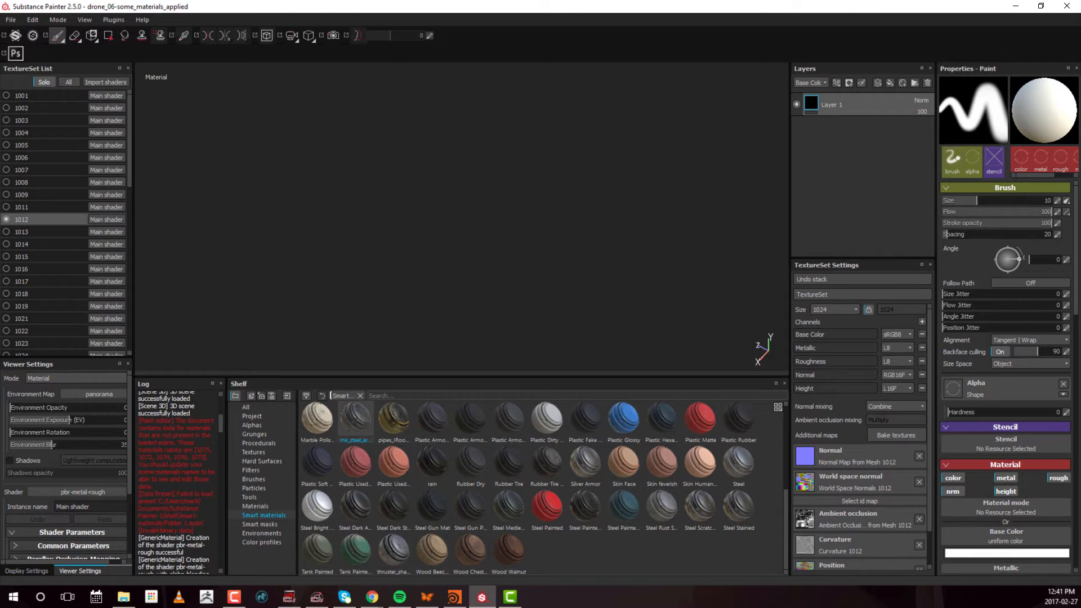
{"action": "left_click_drag", "start_coordinate": [225, 176], "coordinate": [162, 147], "text": "alt"}
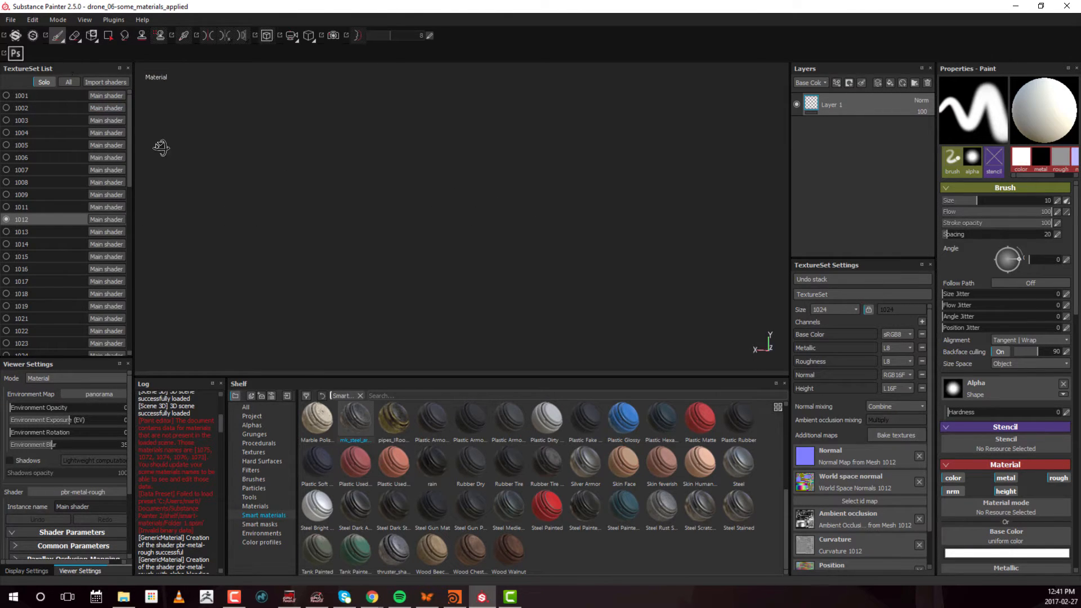
{"action": "left_click_drag", "start_coordinate": [63, 109], "coordinate": [84, 467], "text": "alt"}
{"action": "key", "text": "f"}
{"action": "left_click_drag", "start_coordinate": [536, 265], "coordinate": [532, 196], "text": "alt"}
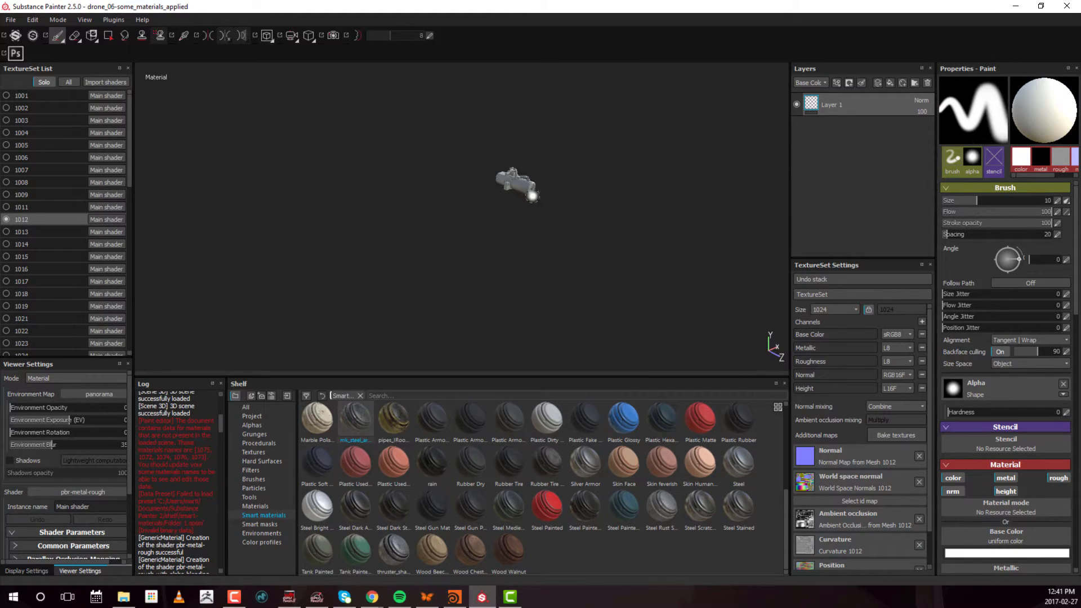
{"action": "right_click_drag", "start_coordinate": [533, 196], "coordinate": [451, 285], "text": "alt"}
{"action": "middle_click_drag", "start_coordinate": [441, 295], "coordinate": [314, 374], "text": "alt"}
{"action": "right_click_drag", "start_coordinate": [667, 239], "coordinate": [550, 239], "text": "alt"}
{"action": "middle_click_drag", "start_coordinate": [551, 239], "coordinate": [451, 293], "text": "alt"}
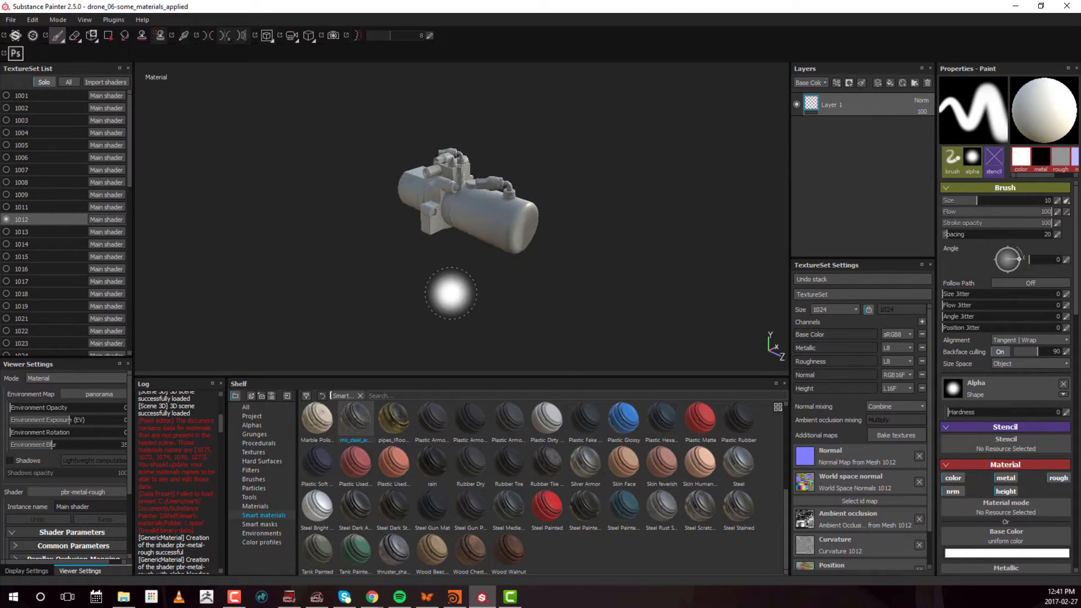
{"action": "left_click_drag", "start_coordinate": [451, 293], "coordinate": [504, 292], "text": "alt"}
{"action": "right_click_drag", "start_coordinate": [377, 217], "coordinate": [267, 36], "text": "alt"}
{"action": "middle_click_drag", "start_coordinate": [505, 226], "coordinate": [537, 287], "text": "alt"}
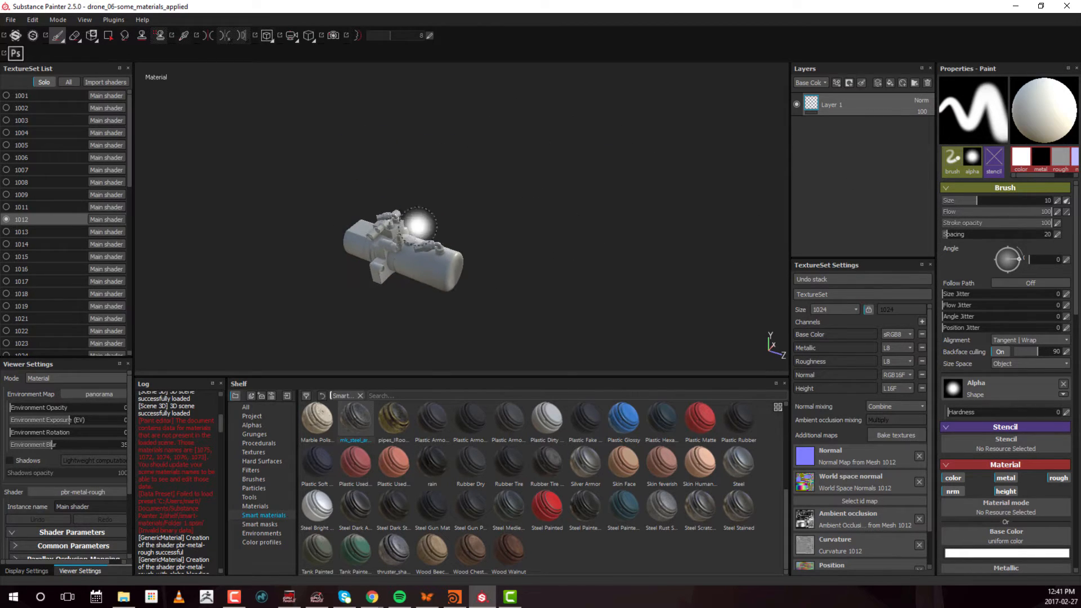
{"action": "middle_click_drag", "start_coordinate": [418, 226], "coordinate": [478, 190], "text": "alt"}
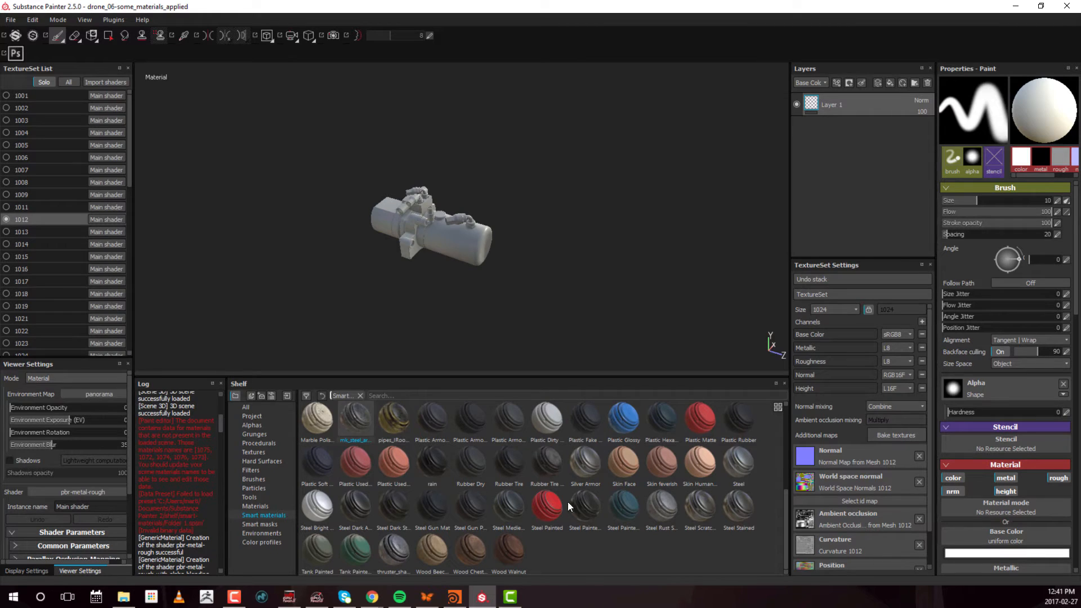
Apply the Steel Painted Clearcoat smart material above Layer 1 on texture set 1012, expand its folder and inspect the canister
{"action": "mouse_move", "coordinate": [589, 507]}
{"action": "left_mouse_down"}
{"action": "mouse_move", "coordinate": [614, 498]}
{"action": "mouse_move", "coordinate": [907, 102]}
{"action": "mouse_move", "coordinate": [894, 93]}
{"action": "left_mouse_up"}
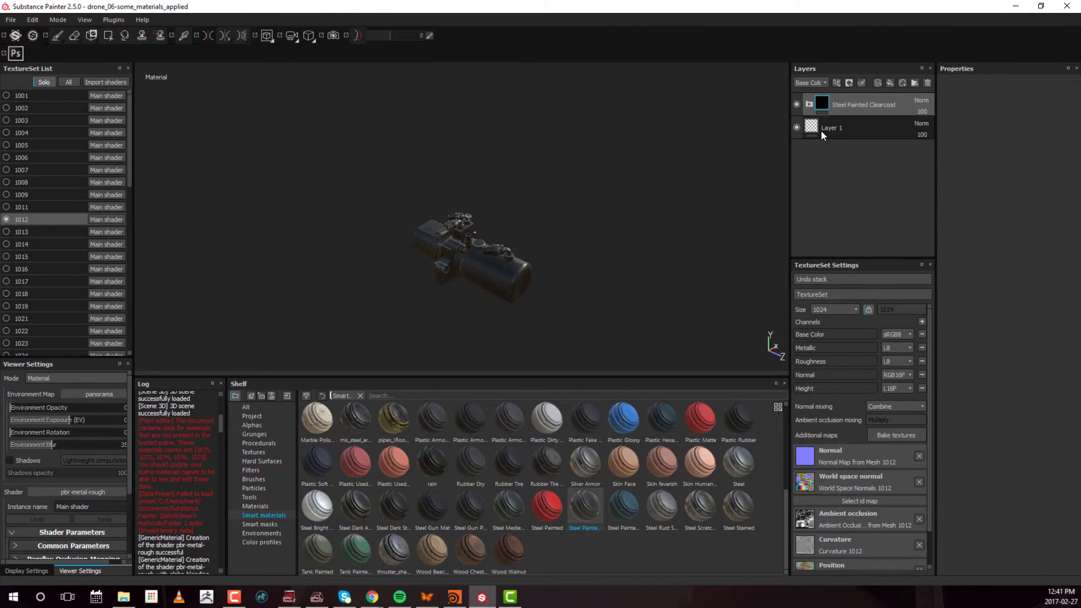
{"action": "left_click", "coordinate": [810, 103]}
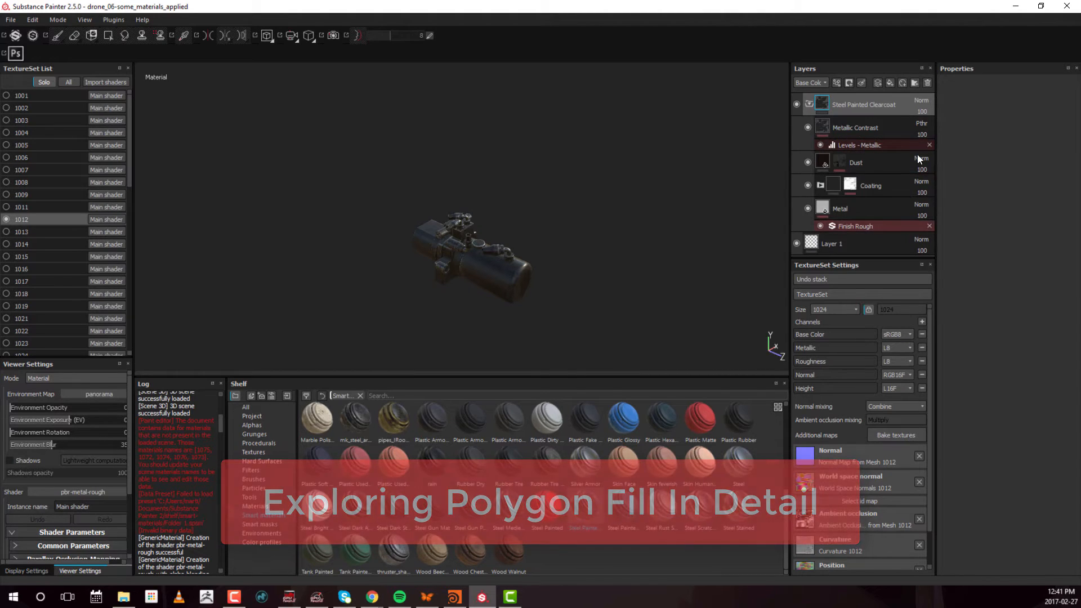
{"action": "left_click_drag", "start_coordinate": [669, 220], "coordinate": [580, 234], "text": "alt"}
{"action": "right_click_drag", "start_coordinate": [580, 234], "coordinate": [575, 220], "text": "alt"}
{"action": "middle_click_drag", "start_coordinate": [575, 219], "coordinate": [548, 267], "text": "alt"}
{"action": "left_click_drag", "start_coordinate": [517, 186], "coordinate": [777, 169], "text": "alt"}
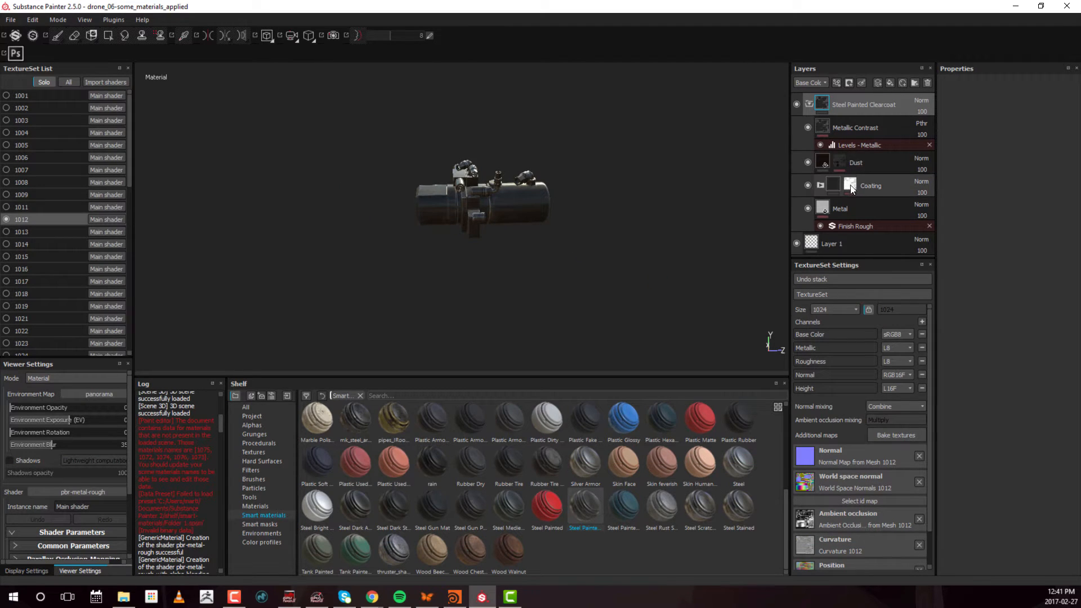
Select the Dust layer's mask in the Steel Painted Clearcoat folder and use Polygon Fill on the canister's faces
{"action": "left_click", "coordinate": [838, 162]}
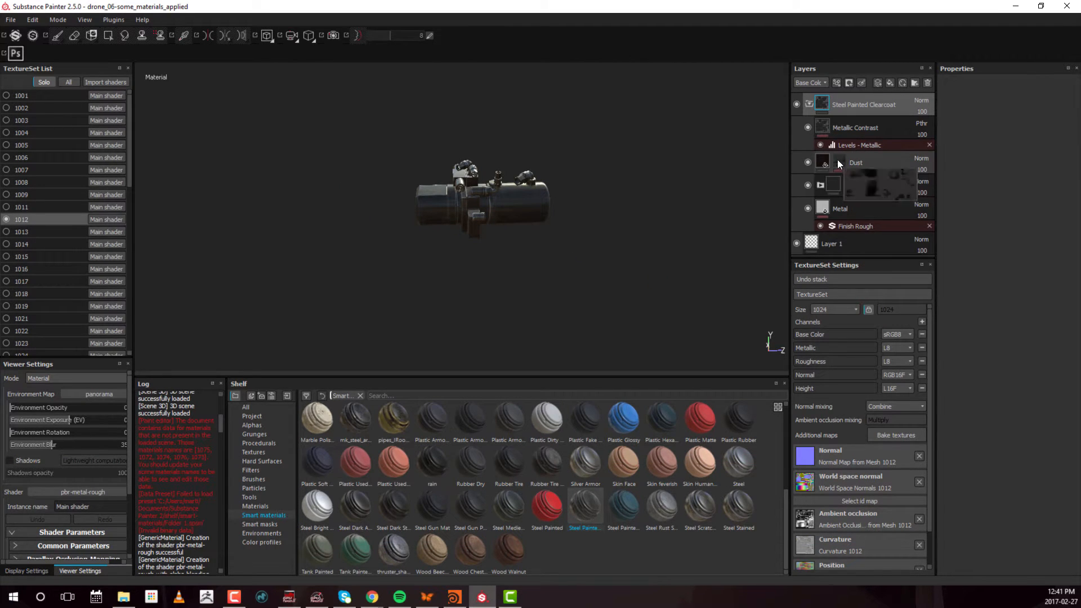
{"action": "key", "text": "4"}
{"action": "left_click_drag", "start_coordinate": [364, 116], "coordinate": [681, 276]}
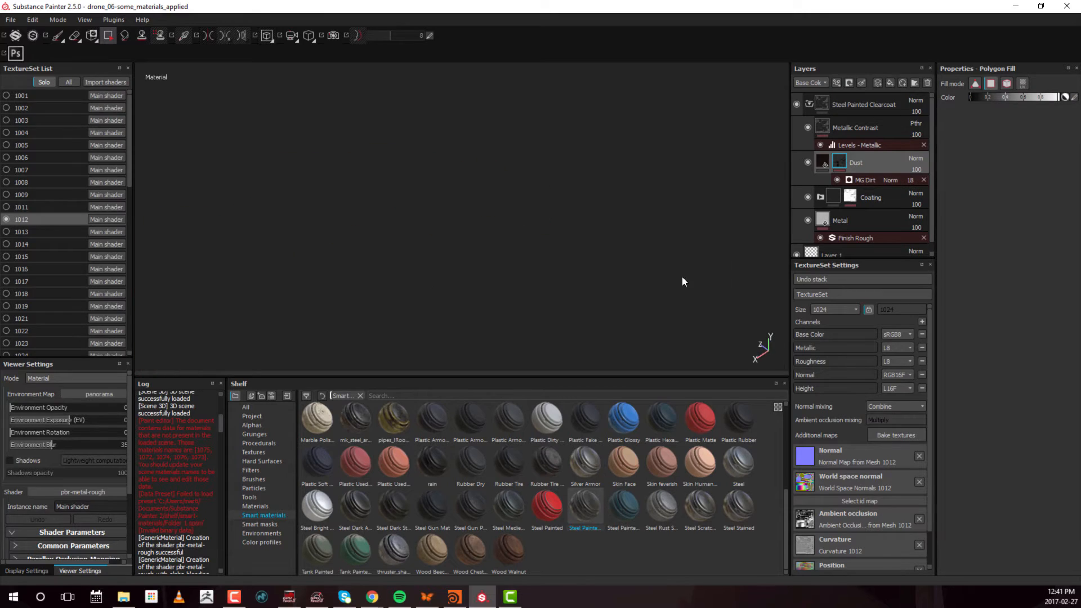
{"action": "right_click_drag", "start_coordinate": [682, 276], "coordinate": [173, 311], "text": "alt"}
{"action": "key", "text": "f"}
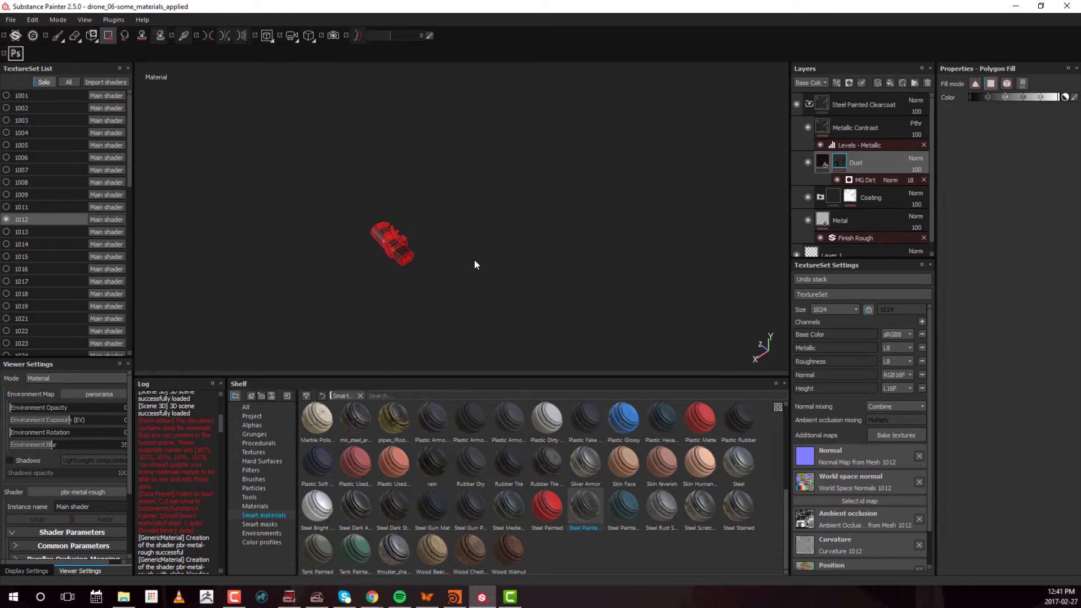
{"action": "right_click_drag", "start_coordinate": [482, 252], "coordinate": [535, 181], "text": "alt"}
{"action": "left_click_drag", "start_coordinate": [535, 181], "coordinate": [476, 217]}
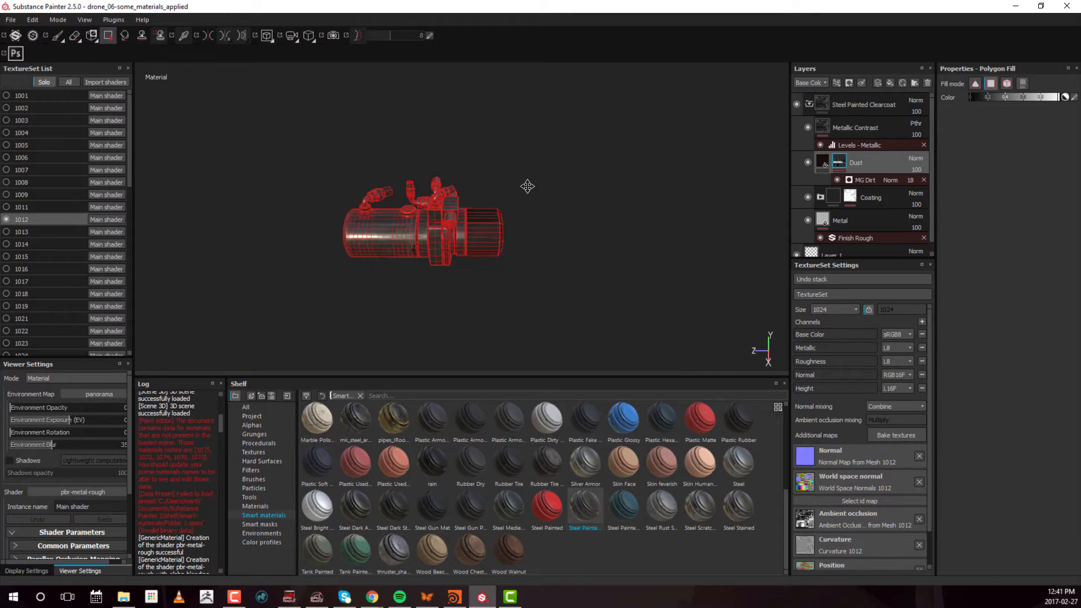
Fill additional canister faces in the Dust mask and return to the brush to view the result without wireframe
{"action": "middle_click_drag", "start_coordinate": [528, 187], "coordinate": [564, 190], "text": "alt"}
{"action": "mouse_move", "coordinate": [564, 190]}
{"action": "left_mouse_down", "text": "alt"}
{"action": "mouse_move", "coordinate": [524, 200]}
{"action": "mouse_move", "coordinate": [555, 194]}
{"action": "left_mouse_up", "text": "alt"}
{"action": "left_click_drag", "start_coordinate": [419, 185], "coordinate": [438, 252]}
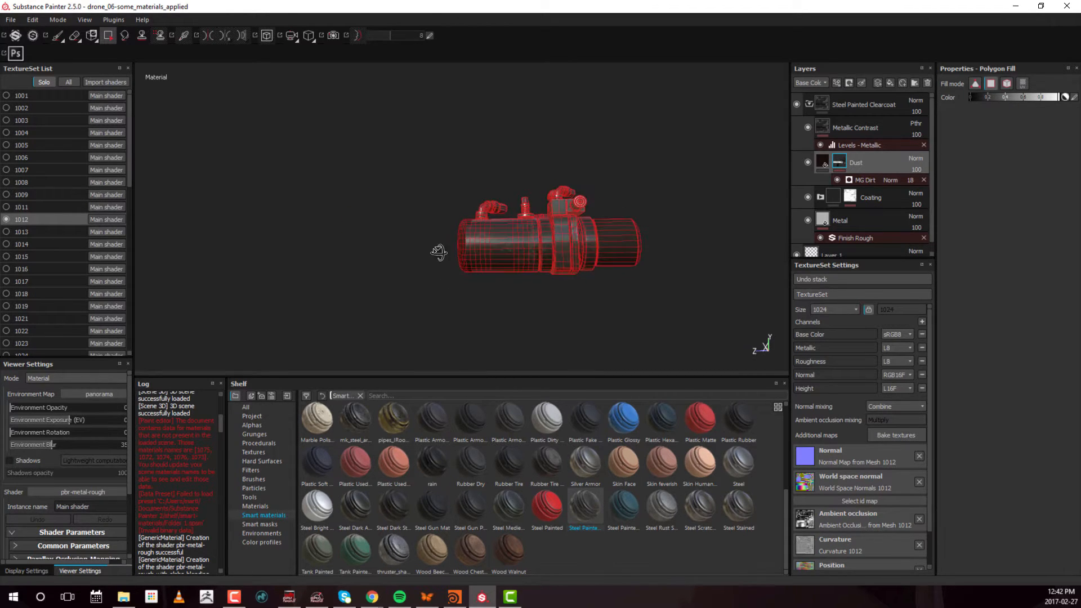
{"action": "left_click_drag", "start_coordinate": [516, 257], "coordinate": [506, 231], "text": "alt"}
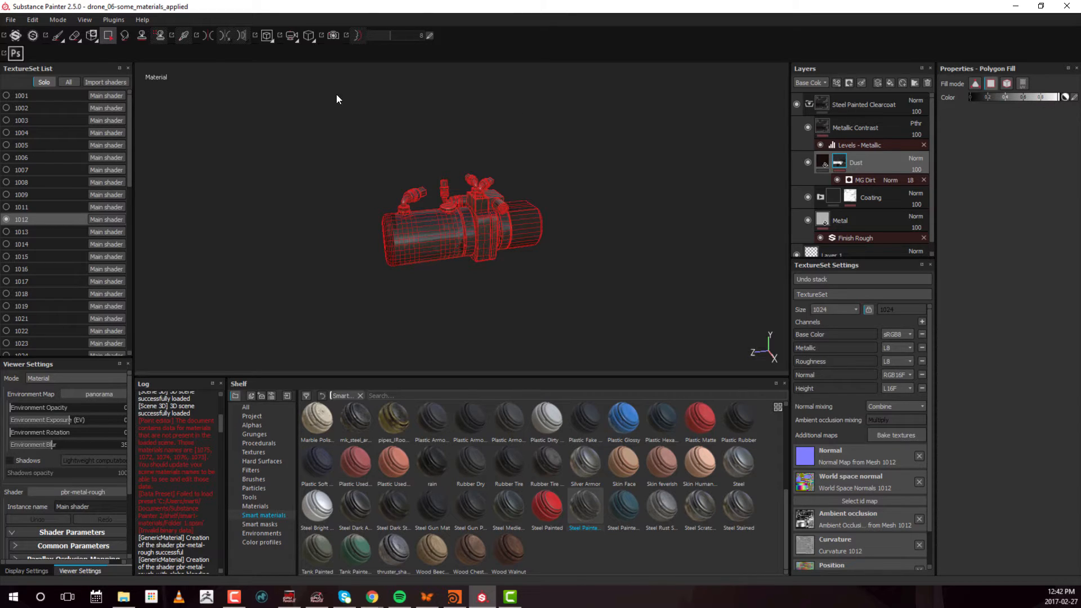
{"action": "left_click", "coordinate": [58, 35]}
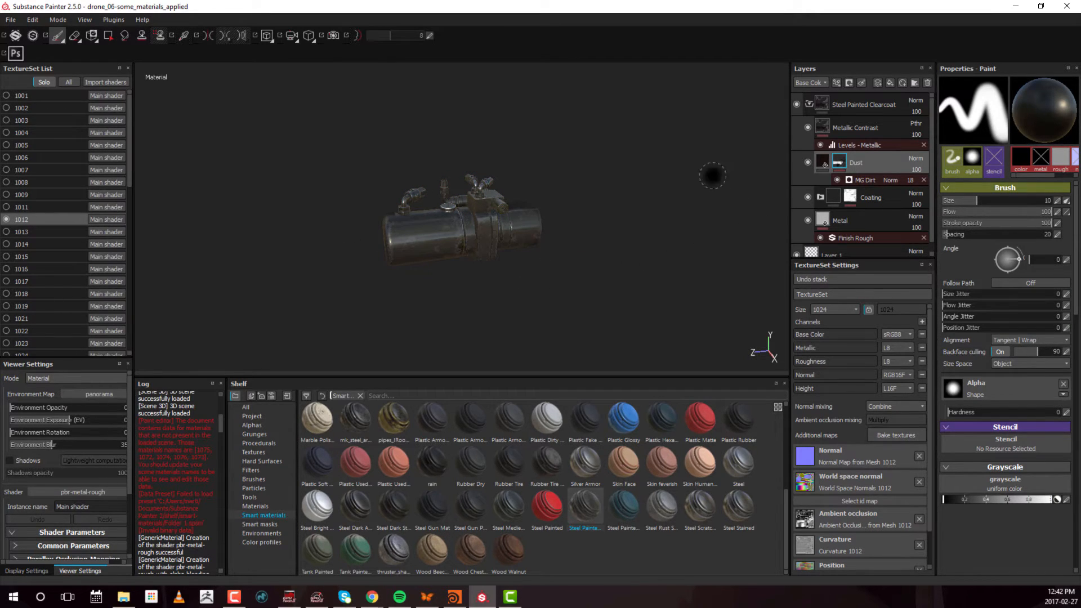
Use Polygon Fill in the Dust mask on the canister's narrow end section and then across its large cylinder
{"action": "left_click", "coordinate": [108, 35]}
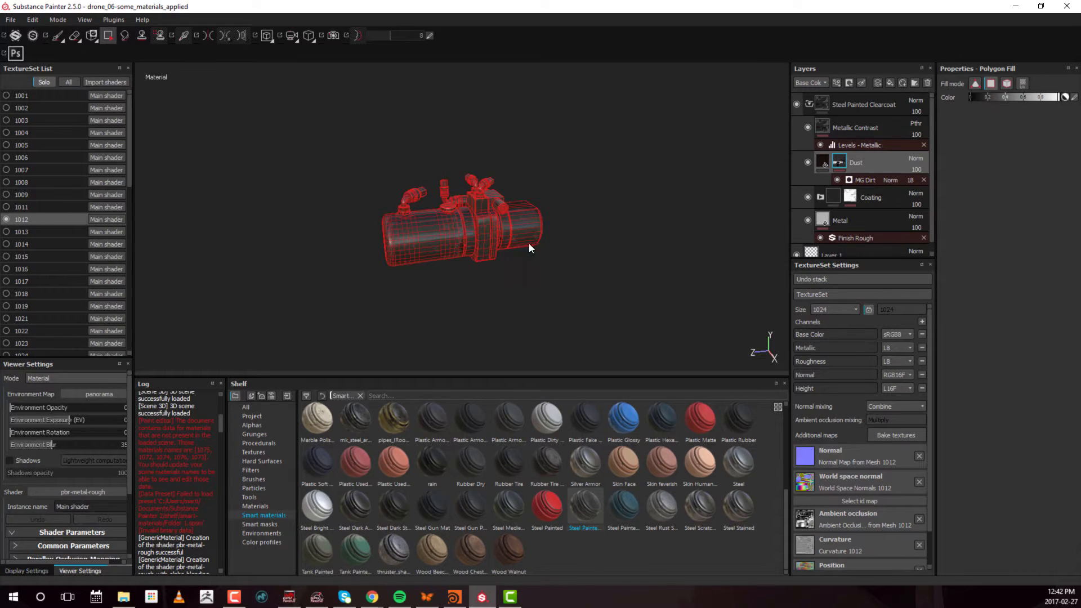
{"action": "left_click_drag", "start_coordinate": [529, 244], "coordinate": [493, 249], "text": "alt"}
{"action": "right_click_drag", "start_coordinate": [569, 221], "coordinate": [592, 216], "text": "alt"}
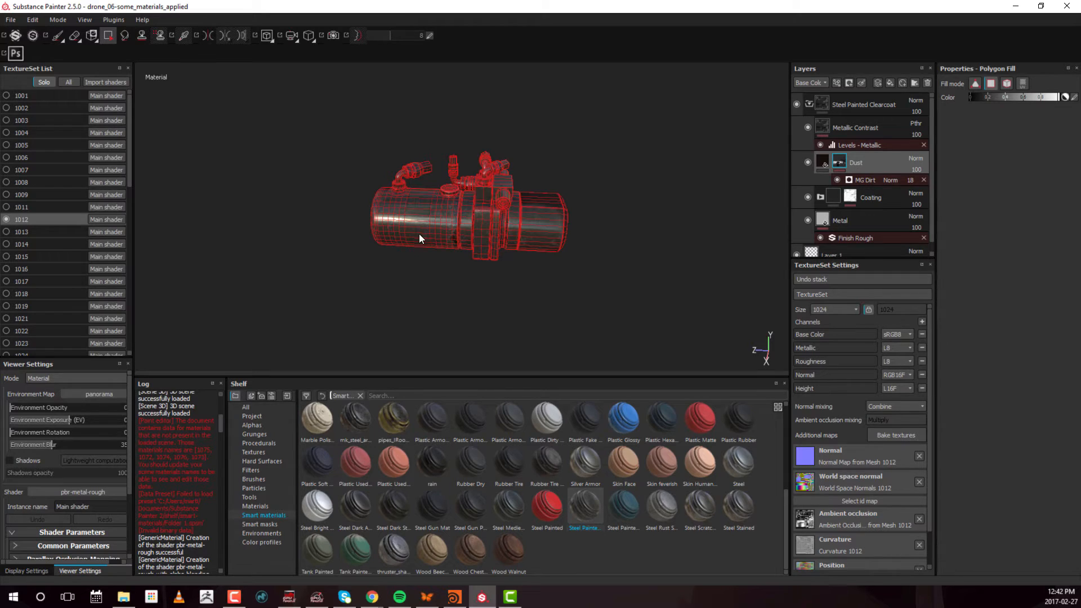
{"action": "left_click_drag", "start_coordinate": [425, 196], "coordinate": [425, 263]}
{"action": "left_click_drag", "start_coordinate": [343, 208], "coordinate": [455, 272]}
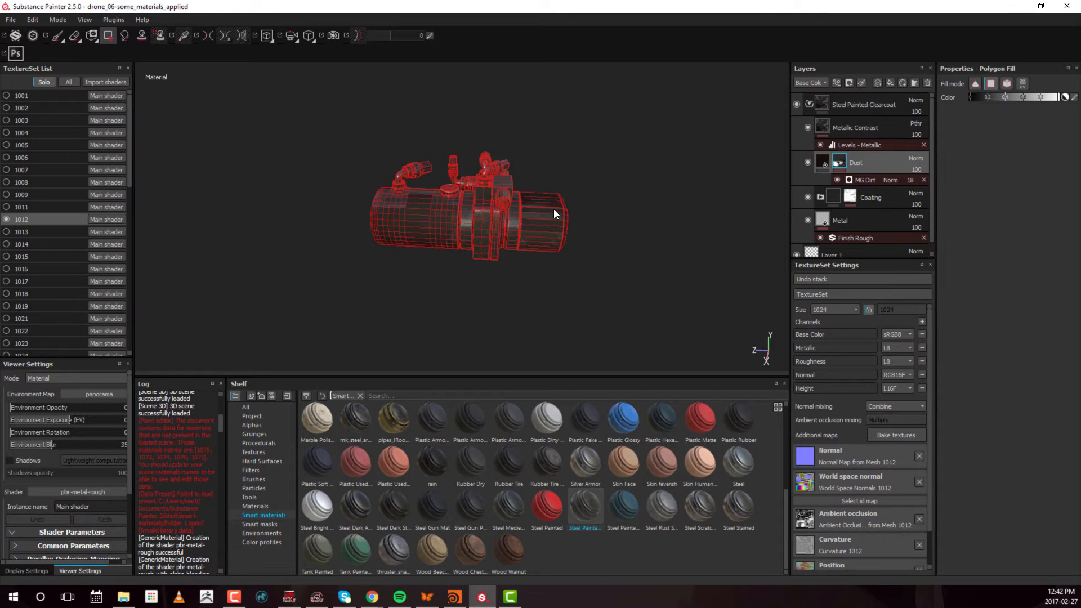
Switch Polygon Fill to mesh fill mode and fill the canister's large cylinder in the Dust mask
{"action": "left_click_drag", "start_coordinate": [608, 142], "coordinate": [535, 299]}
{"action": "left_click_drag", "start_coordinate": [596, 249], "coordinate": [381, 250], "text": "alt"}
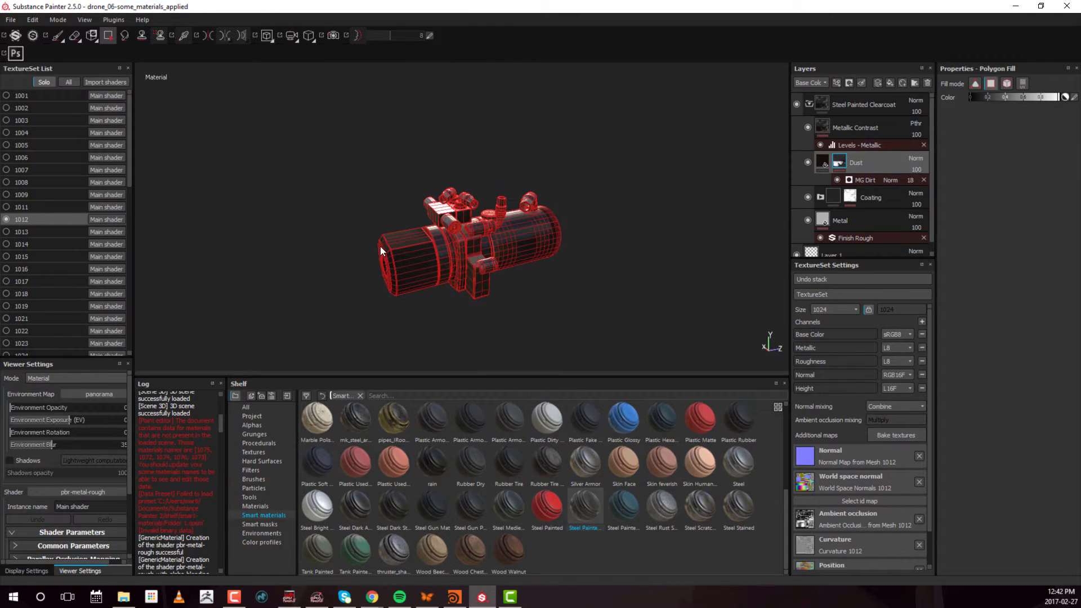
{"action": "left_click_drag", "start_coordinate": [404, 291], "coordinate": [582, 176], "text": "alt"}
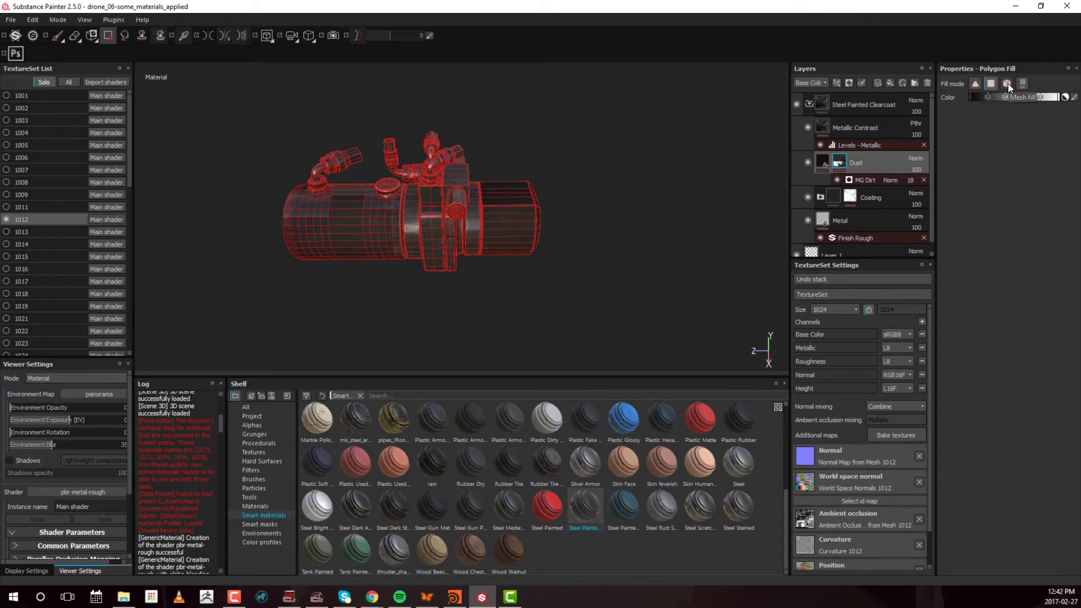
{"action": "left_click", "coordinate": [339, 224]}
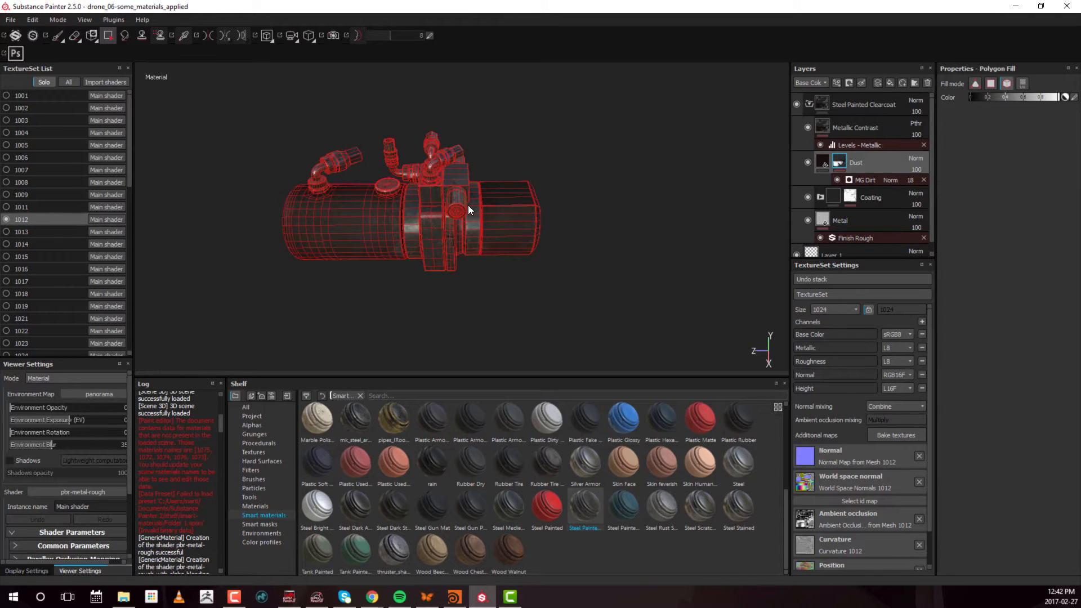
Use mesh fill in the Dust mask on the fittings and central parts around the canister
{"action": "left_click_drag", "start_coordinate": [468, 205], "coordinate": [579, 221], "text": "alt"}
{"action": "middle_click_drag", "start_coordinate": [687, 224], "coordinate": [549, 212], "text": "alt"}
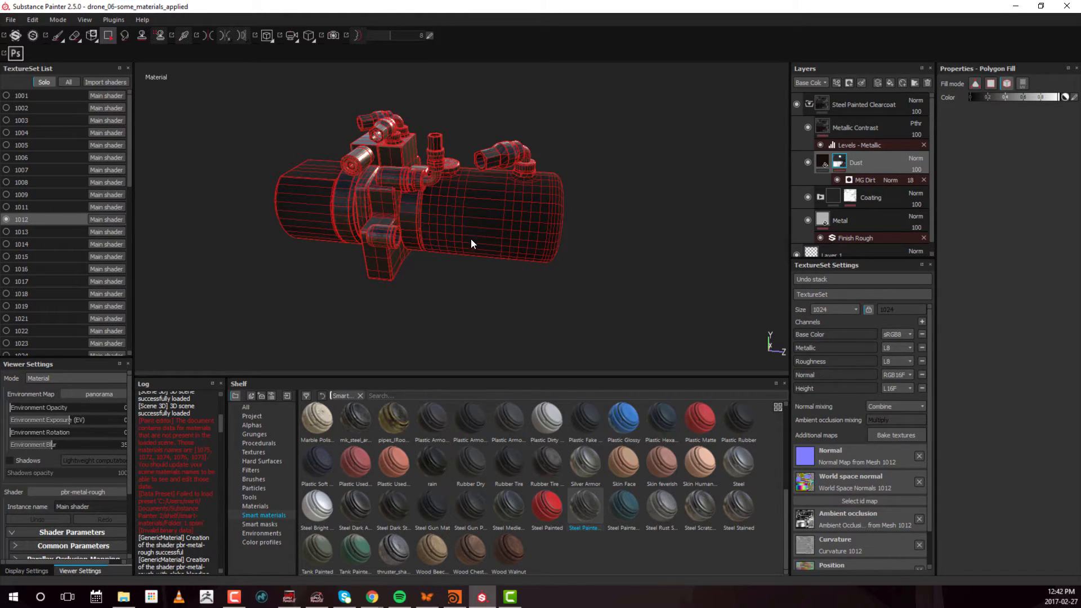
{"action": "left_click_drag", "start_coordinate": [471, 238], "coordinate": [447, 242], "text": "alt"}
{"action": "middle_click_drag", "start_coordinate": [448, 242], "coordinate": [544, 226], "text": "alt"}
{"action": "right_click_drag", "start_coordinate": [544, 226], "coordinate": [699, 191], "text": "alt"}
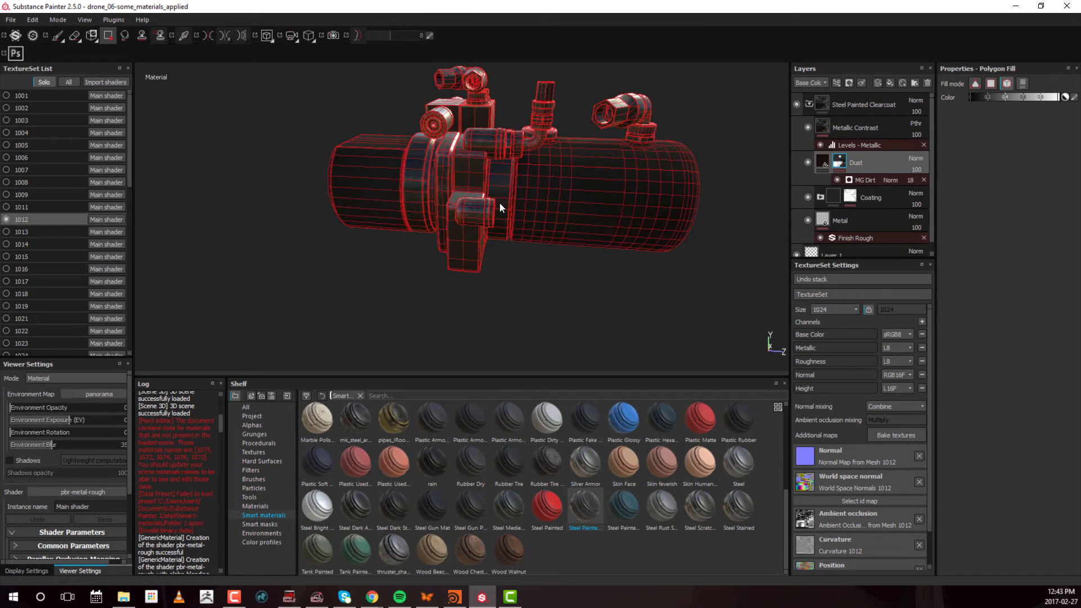
{"action": "left_click_drag", "start_coordinate": [554, 212], "coordinate": [484, 225], "text": "alt"}
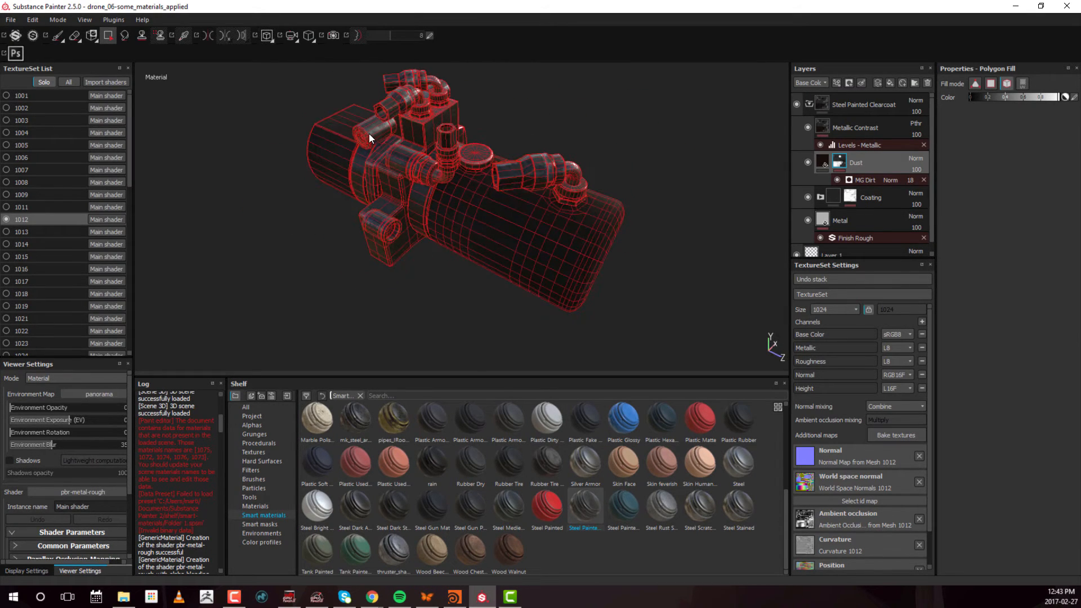
{"action": "left_click_drag", "start_coordinate": [374, 151], "coordinate": [500, 174], "text": "alt"}
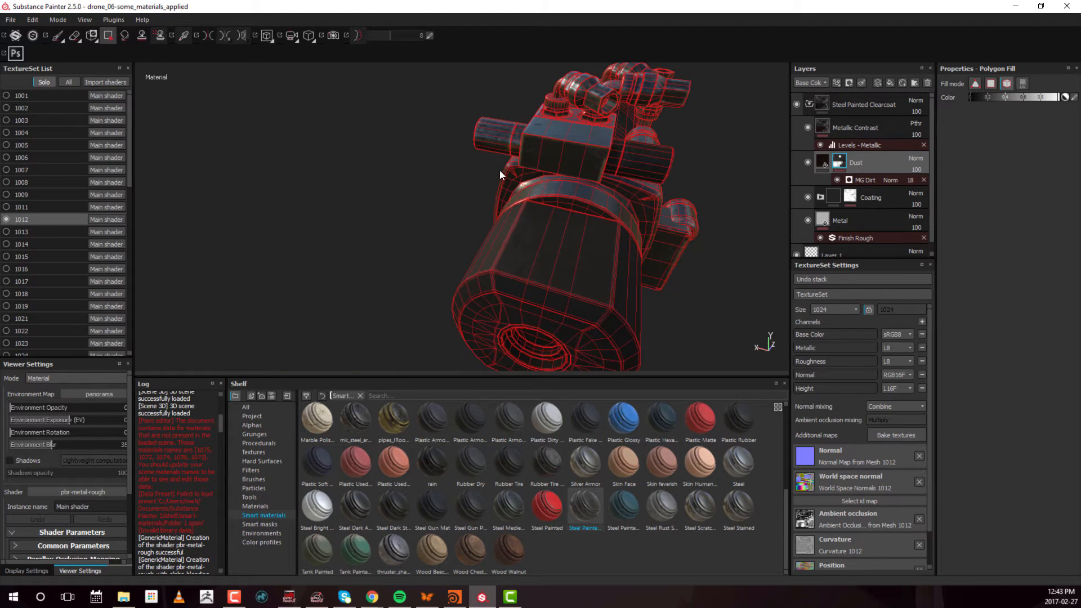
{"action": "left_click_drag", "start_coordinate": [440, 206], "coordinate": [540, 218], "text": "alt"}
{"action": "right_click_drag", "start_coordinate": [539, 218], "coordinate": [566, 225], "text": "alt"}
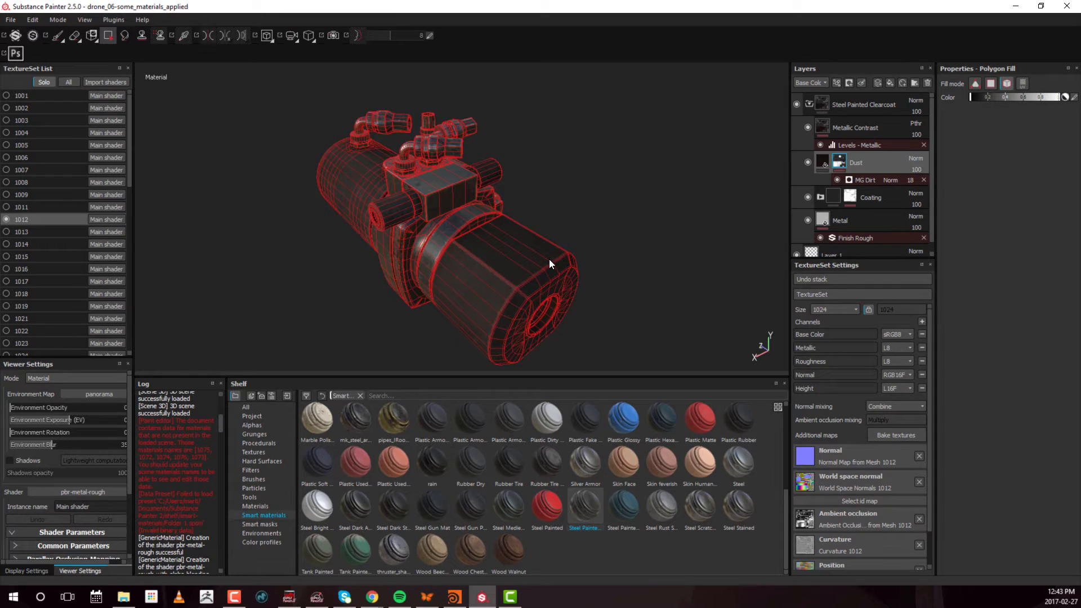
Mesh-fill the canister's narrow end section in the Dust mask with varying values, ending on grey, and fill the large cylinder with that grey
{"action": "left_click", "coordinate": [485, 300]}
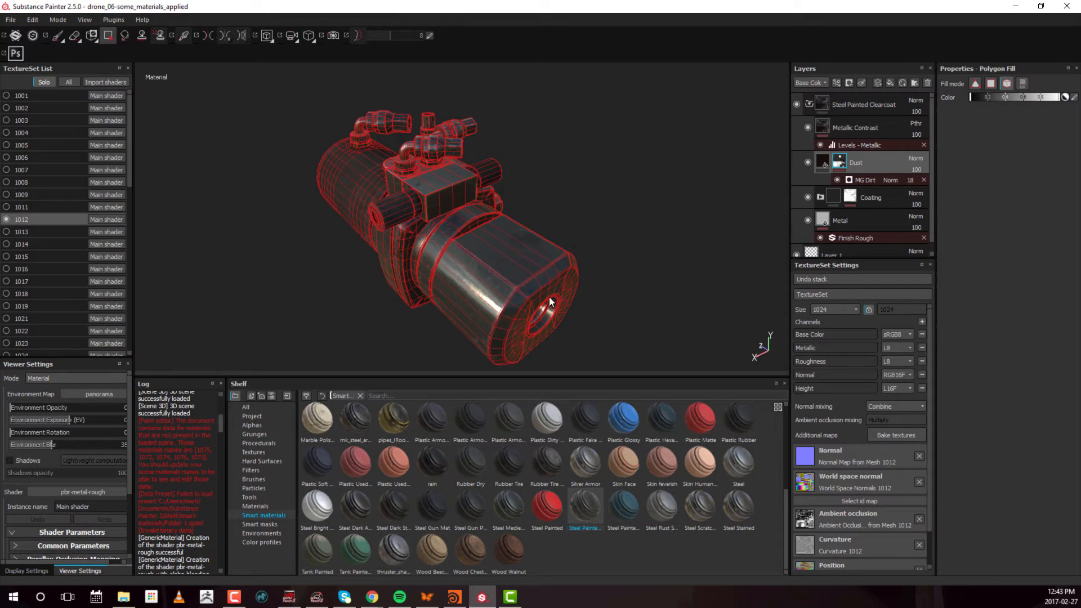
{"action": "left_click", "coordinate": [539, 306]}
{"action": "left_click", "coordinate": [515, 273]}
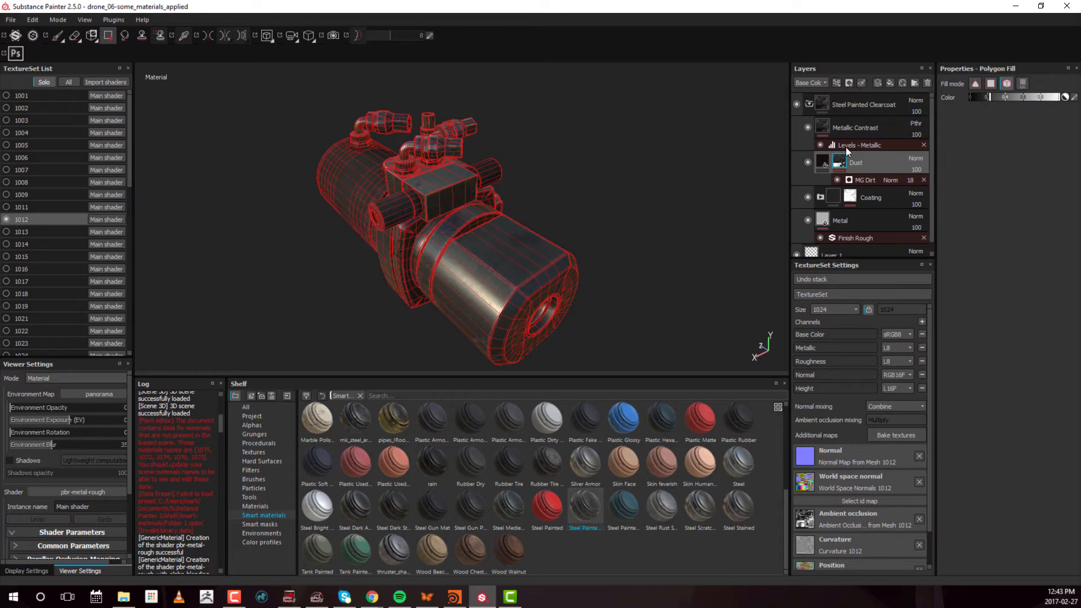
{"action": "left_click", "coordinate": [522, 275]}
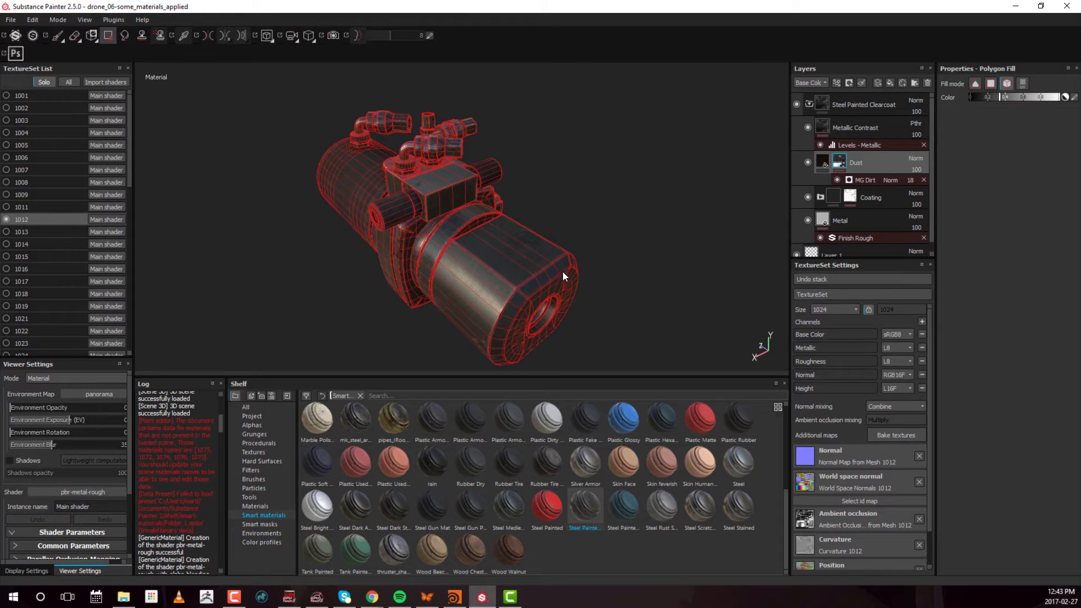
{"action": "left_click_drag", "start_coordinate": [562, 271], "coordinate": [569, 241], "text": "alt"}
{"action": "left_click", "coordinate": [346, 239]}
Examine the filled canister from several sides to compare its large cylinder and narrow end section
{"action": "left_click_drag", "start_coordinate": [349, 250], "coordinate": [415, 211], "text": "alt"}
{"action": "right_click_drag", "start_coordinate": [415, 211], "coordinate": [116, 276], "text": "alt"}
{"action": "middle_click_drag", "start_coordinate": [425, 240], "coordinate": [350, 251], "text": "alt"}
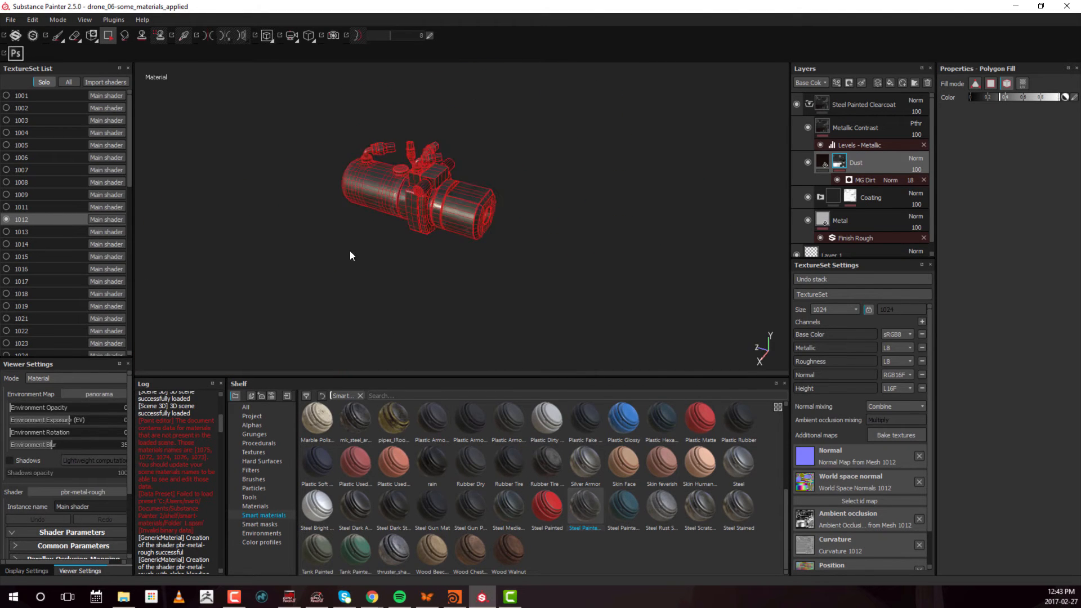
{"action": "left_click_drag", "start_coordinate": [350, 251], "coordinate": [415, 248], "text": "alt"}
{"action": "right_click_drag", "start_coordinate": [415, 248], "coordinate": [597, 225], "text": "alt"}
{"action": "left_click_drag", "start_coordinate": [597, 226], "coordinate": [554, 219], "text": "alt"}
{"action": "right_click_drag", "start_coordinate": [555, 218], "coordinate": [415, 234], "text": "alt"}
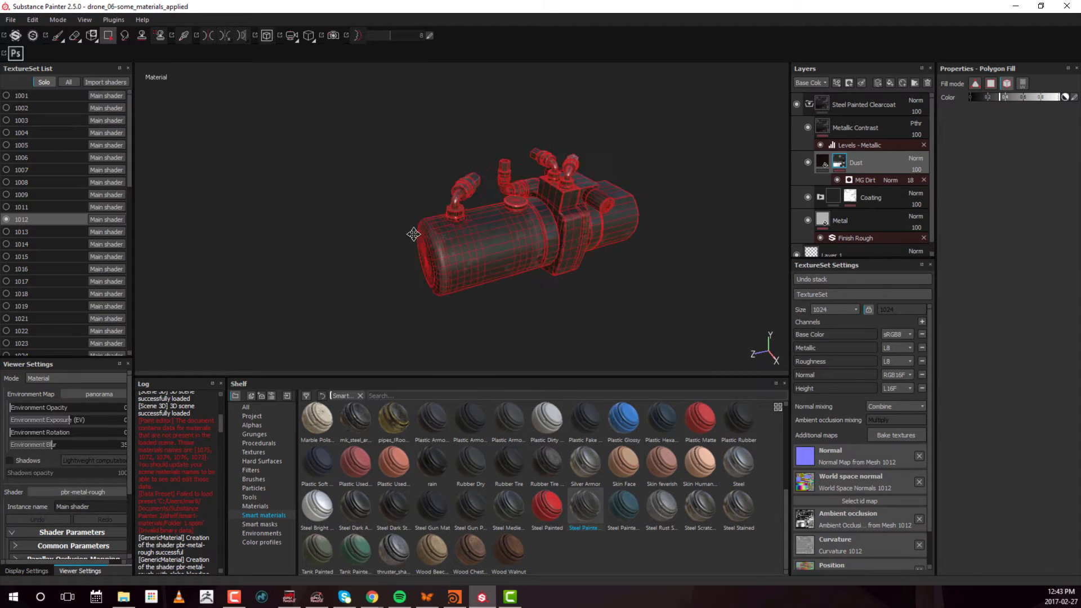
{"action": "middle_click_drag", "start_coordinate": [415, 234], "coordinate": [243, 218], "text": "alt"}
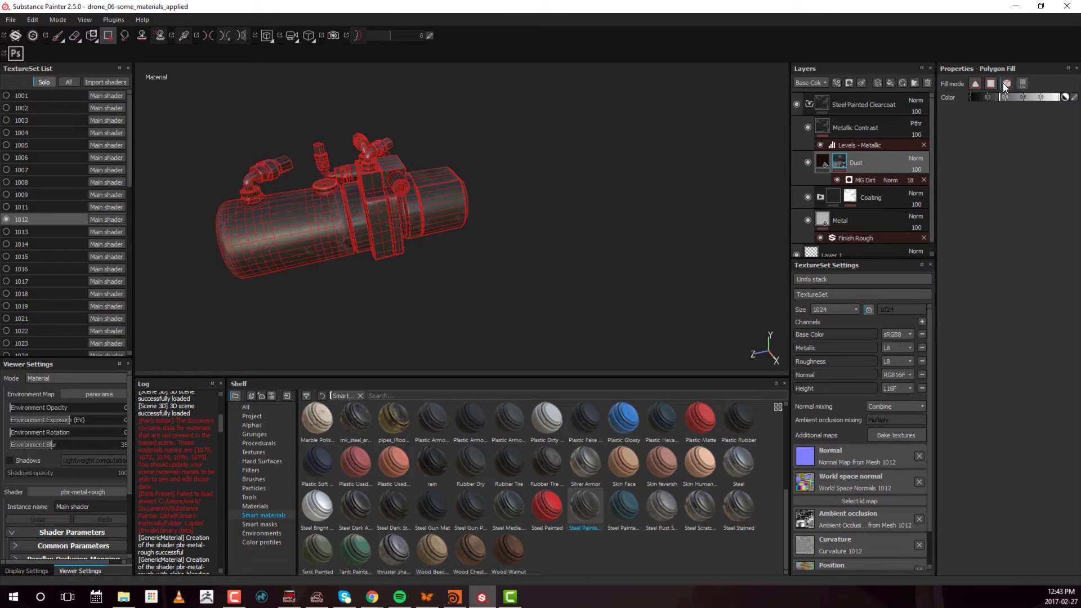
Change the mesh fill's greyscale value and refill the canister's large cylinder in the Dust mask
{"action": "left_click", "coordinate": [1006, 83]}
{"action": "mouse_move", "coordinate": [1005, 98]}
{"action": "left_mouse_down"}
{"action": "mouse_move", "coordinate": [1057, 97]}
{"action": "mouse_move", "coordinate": [1041, 97]}
{"action": "left_mouse_up"}
{"action": "left_click", "coordinate": [986, 97]}
{"action": "right_click_drag", "start_coordinate": [303, 223], "coordinate": [323, 228], "text": "shift"}
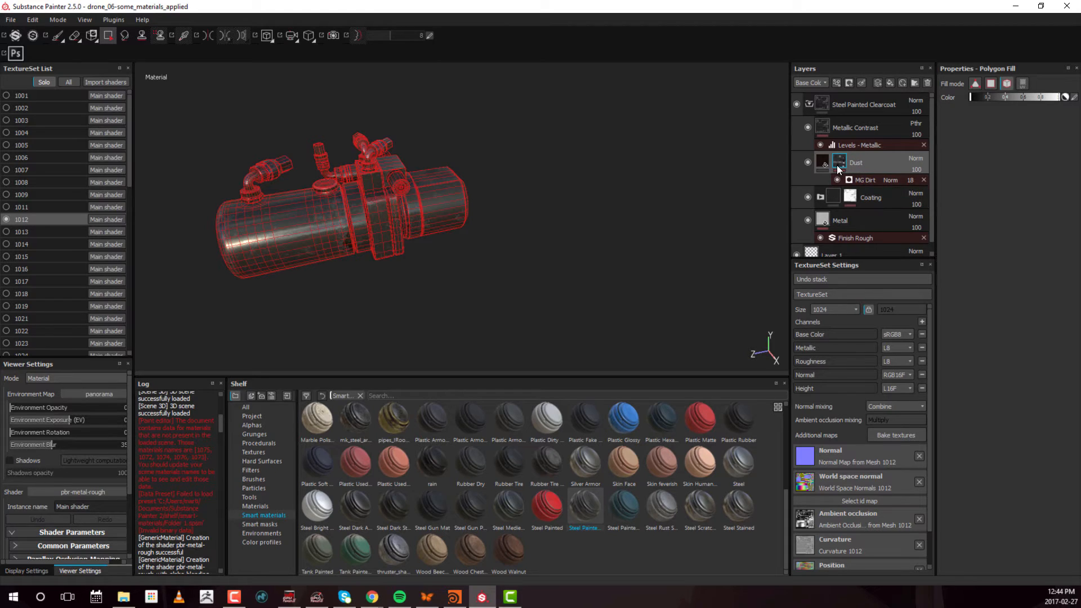
{"action": "mouse_move", "coordinate": [840, 165]}
{"action": "right_click_drag", "start_coordinate": [339, 220], "coordinate": [286, 223], "text": "shift"}
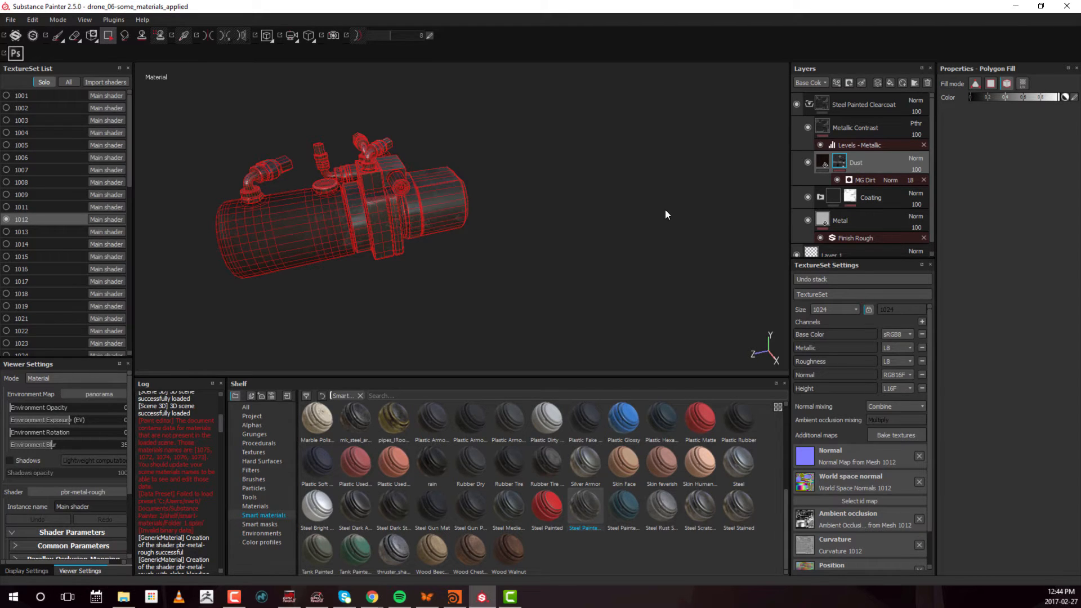
Check the Dust mask's preview against the canister and inspect the model from both ends
{"action": "mouse_move", "coordinate": [839, 162]}
{"action": "right_click_drag", "start_coordinate": [374, 241], "coordinate": [348, 241], "text": "alt"}
{"action": "left_click_drag", "start_coordinate": [347, 241], "coordinate": [374, 219], "text": "alt"}
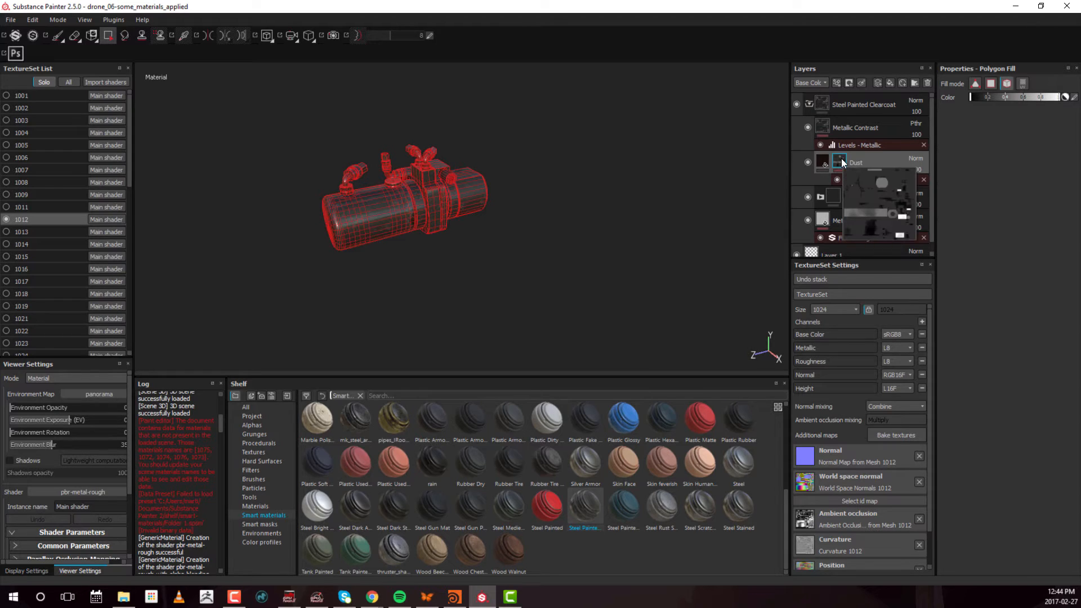
{"action": "right_click_drag", "start_coordinate": [423, 237], "coordinate": [406, 234], "text": "alt"}
{"action": "middle_click_drag", "start_coordinate": [406, 235], "coordinate": [535, 186], "text": "alt"}
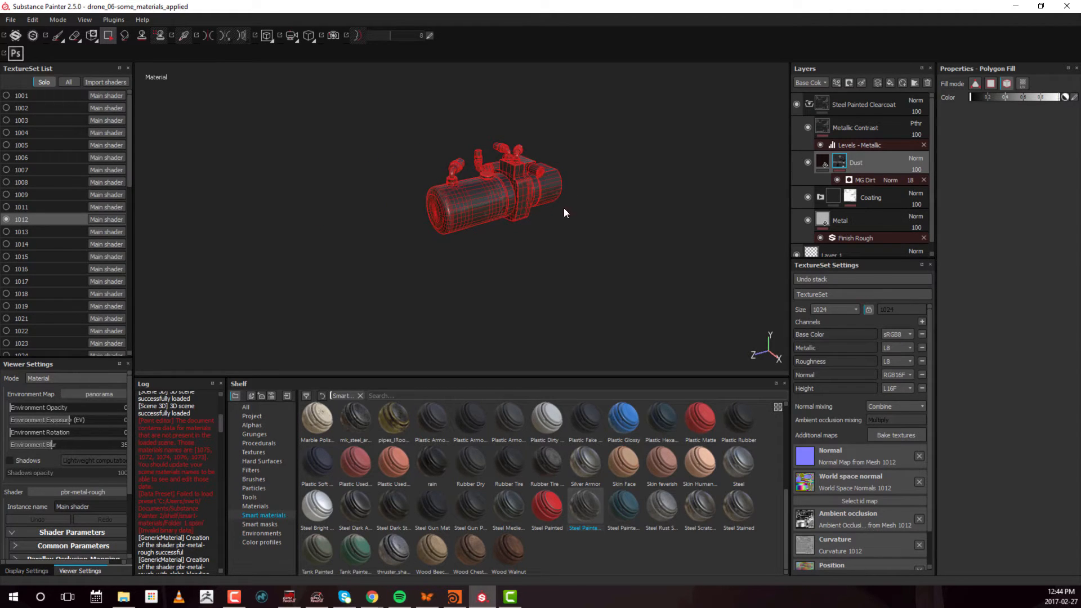
{"action": "left_click_drag", "start_coordinate": [565, 213], "coordinate": [475, 196], "text": "alt"}
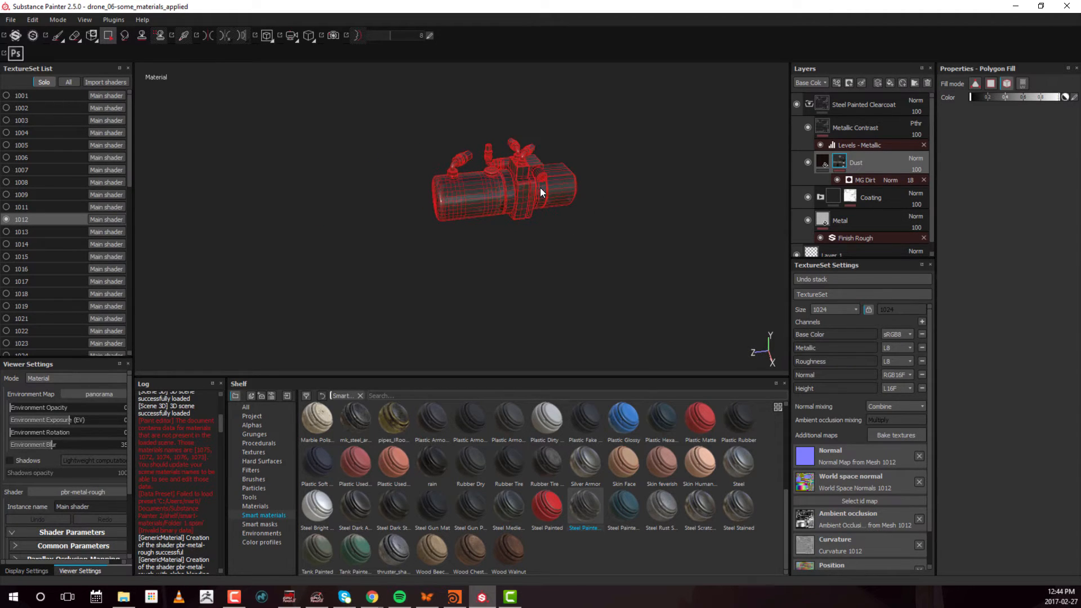
{"action": "left_click_drag", "start_coordinate": [540, 188], "coordinate": [491, 198], "text": "alt"}
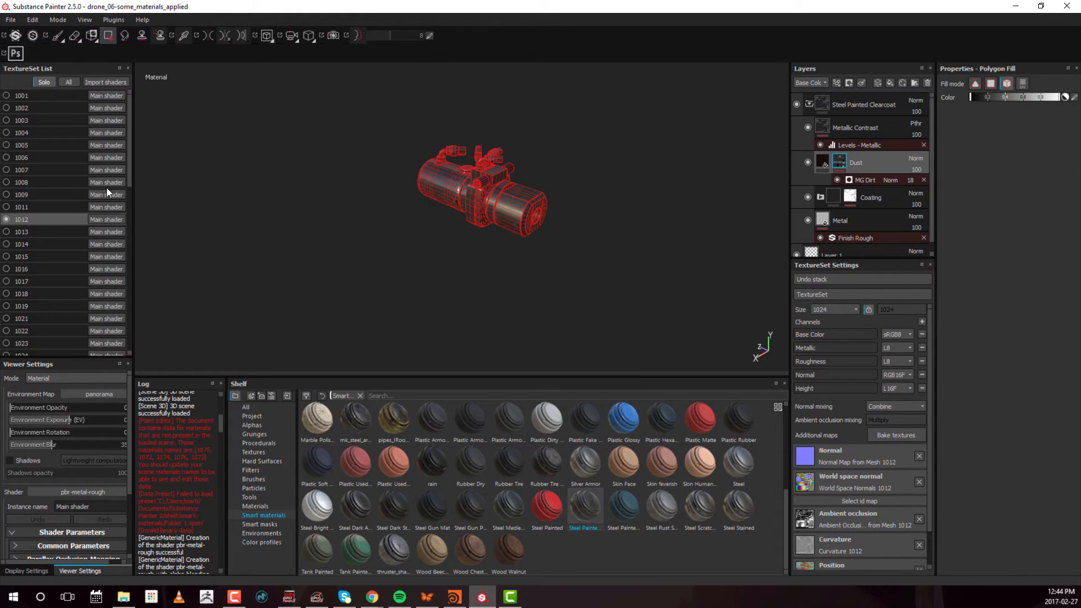
Switch to texture set 1013 and apply the mk_steel_armor_clean smart material above Layer 1 on the bracket
{"action": "left_click", "coordinate": [41, 231]}
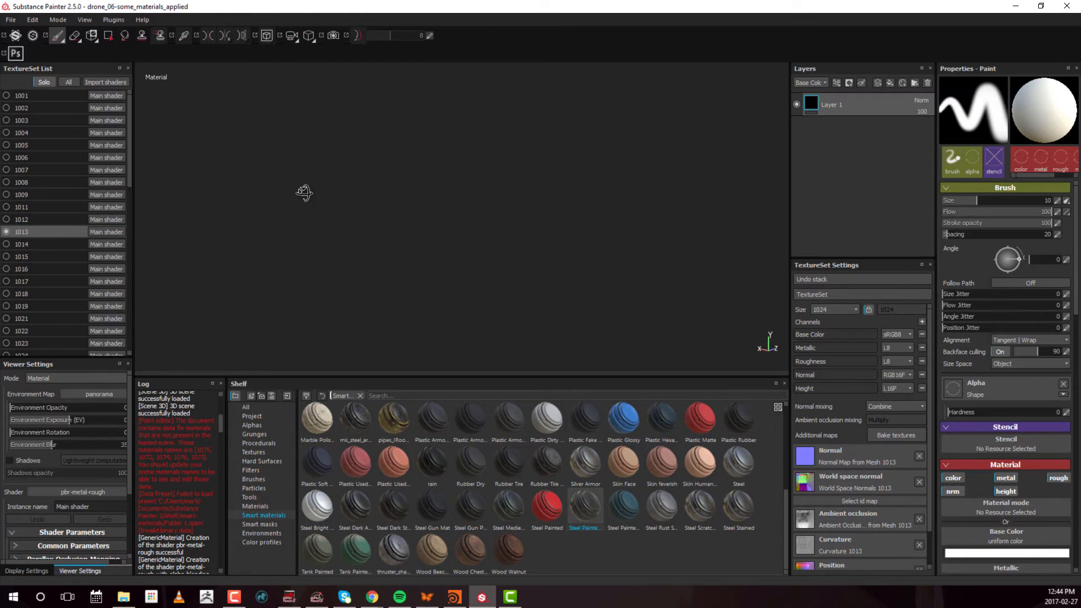
{"action": "right_click_drag", "start_coordinate": [594, 199], "coordinate": [304, 205], "text": "alt"}
{"action": "mouse_move", "coordinate": [405, 211]}
{"action": "right_mouse_down", "text": "alt"}
{"action": "mouse_move", "coordinate": [338, 218]}
{"action": "mouse_move", "coordinate": [351, 234]}
{"action": "right_mouse_up", "text": "alt"}
{"action": "left_click_drag", "start_coordinate": [444, 235], "coordinate": [484, 235], "text": "alt"}
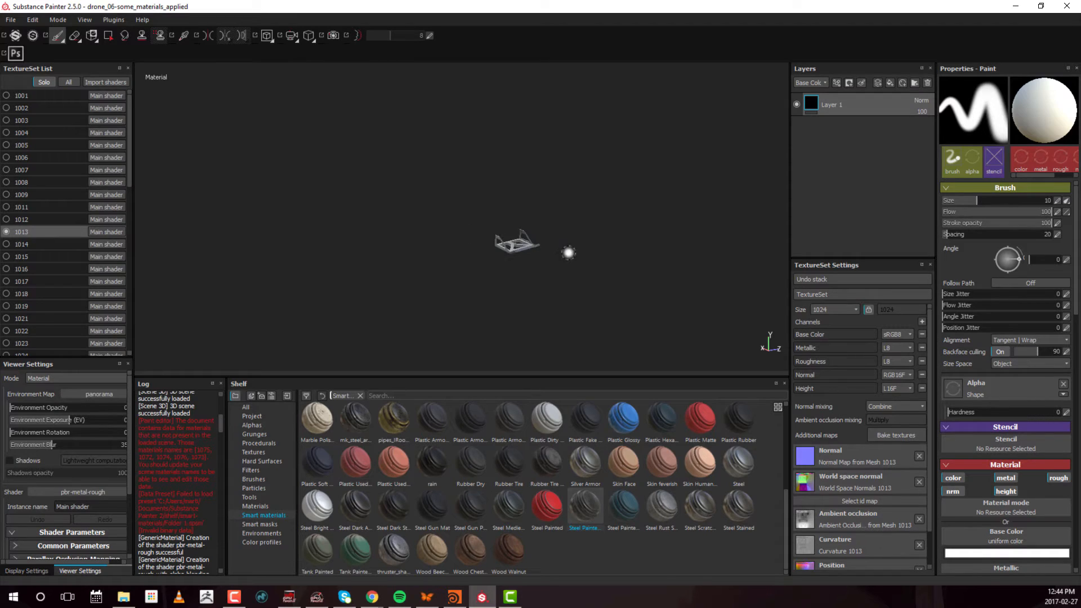
{"action": "left_click_drag", "start_coordinate": [569, 253], "coordinate": [513, 207], "text": "alt"}
{"action": "middle_click_drag", "start_coordinate": [481, 176], "coordinate": [299, 145], "text": "alt"}
{"action": "right_click_drag", "start_coordinate": [299, 145], "coordinate": [652, 198], "text": "alt"}
{"action": "middle_click_drag", "start_coordinate": [652, 198], "coordinate": [479, 242], "text": "alt"}
{"action": "mouse_move", "coordinate": [445, 251]}
{"action": "left_mouse_down", "text": "alt"}
{"action": "mouse_move", "coordinate": [501, 262]}
{"action": "mouse_move", "coordinate": [550, 222]}
{"action": "mouse_move", "coordinate": [485, 222]}
{"action": "left_mouse_up", "text": "alt"}
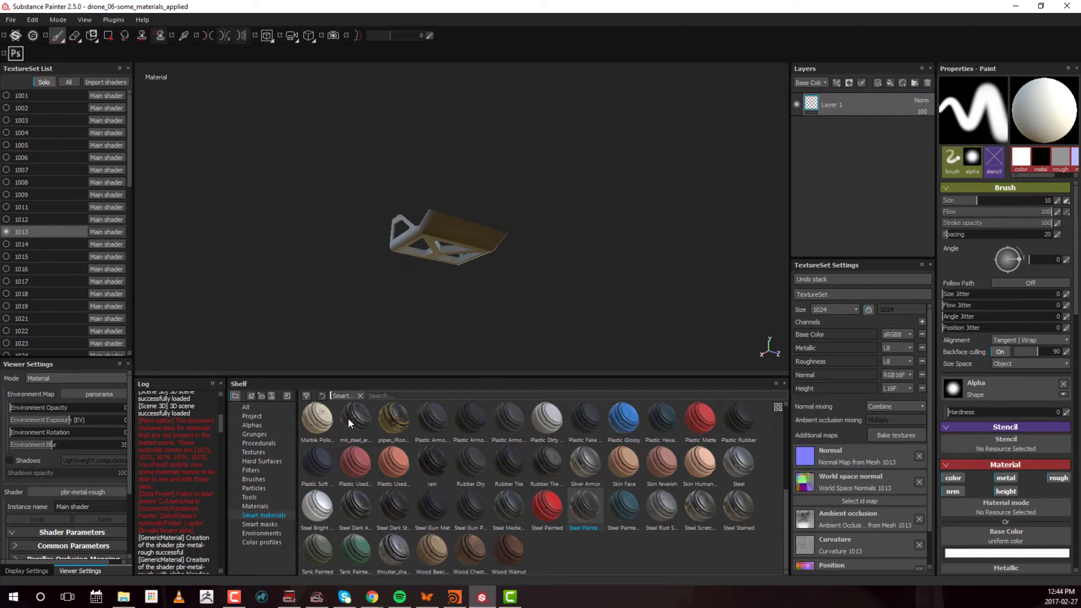
{"action": "left_click_drag", "start_coordinate": [349, 423], "coordinate": [850, 96]}
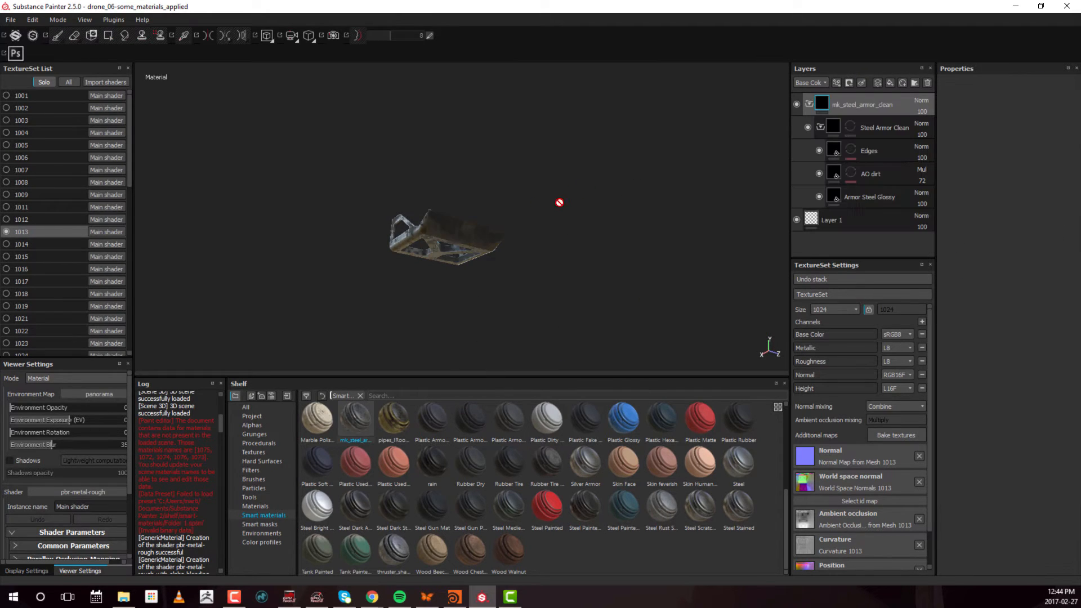
{"action": "right_click_drag", "start_coordinate": [559, 203], "coordinate": [428, 211], "text": "alt"}
{"action": "middle_click_drag", "start_coordinate": [428, 211], "coordinate": [488, 174], "text": "alt"}
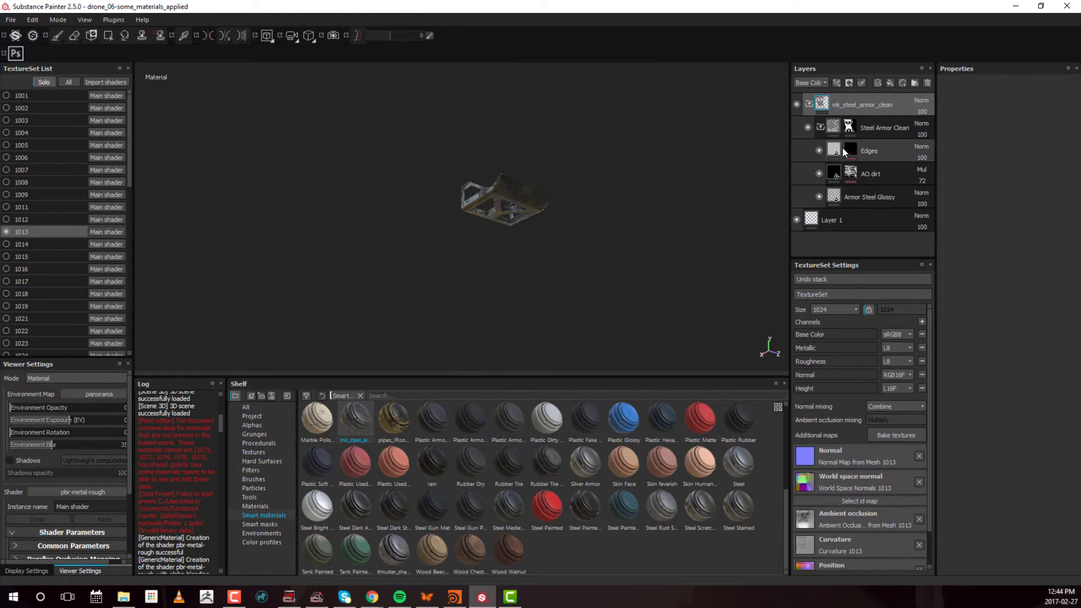
Switch to texture set 1014, apply the Steel Painted smart material above Layer 1 and expand its folder
{"action": "left_click", "coordinate": [37, 245]}
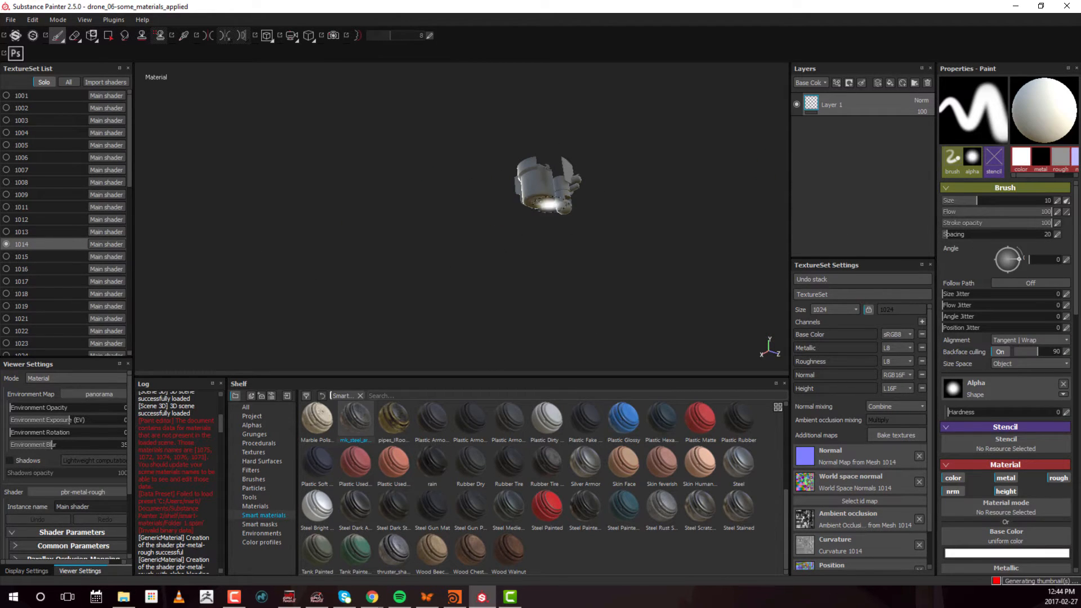
{"action": "mouse_move", "coordinate": [545, 499]}
{"action": "left_mouse_down"}
{"action": "mouse_move", "coordinate": [563, 497]}
{"action": "mouse_move", "coordinate": [863, 95]}
{"action": "left_mouse_up"}
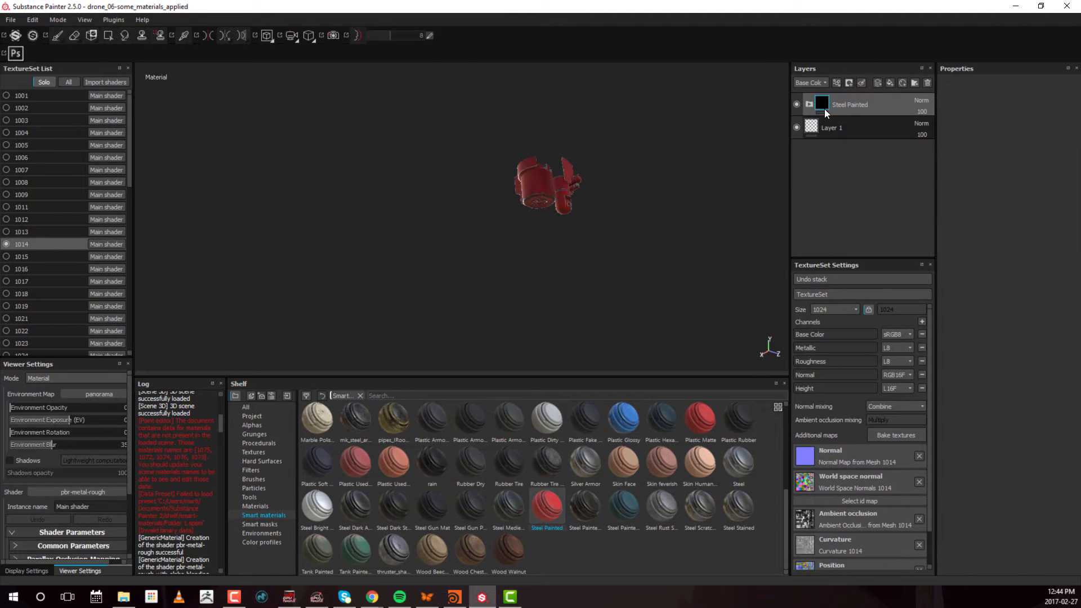
{"action": "left_click", "coordinate": [810, 104]}
Change the base color of the Paint layer on texture set 1014 to light grey
{"action": "left_click", "coordinate": [826, 128]}
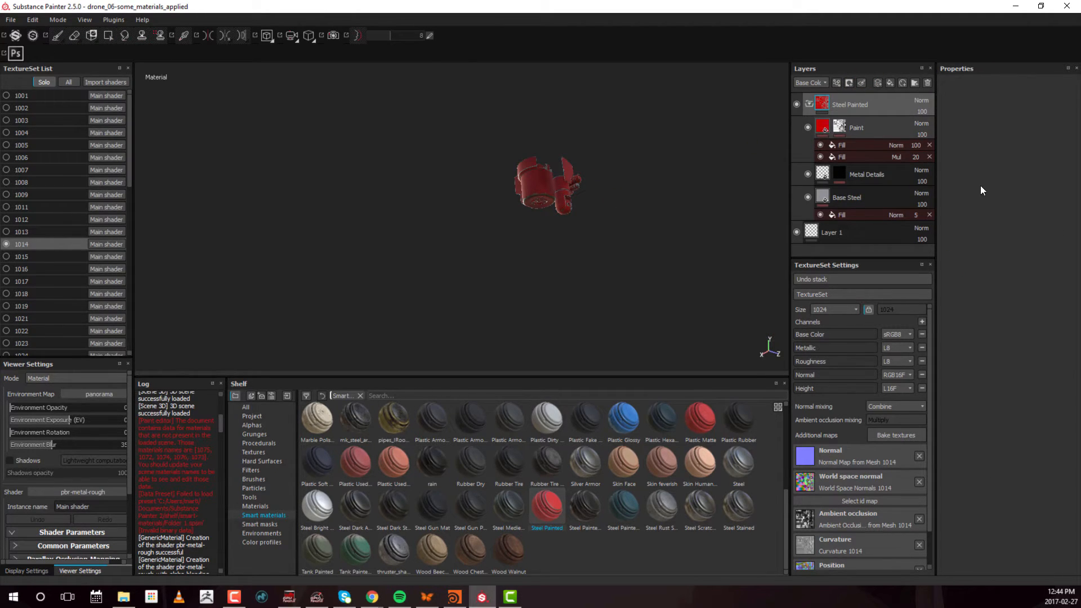
{"action": "left_click", "coordinate": [1005, 265]}
{"action": "left_click_drag", "start_coordinate": [923, 251], "coordinate": [885, 246]}
{"action": "left_click", "coordinate": [1035, 196]}
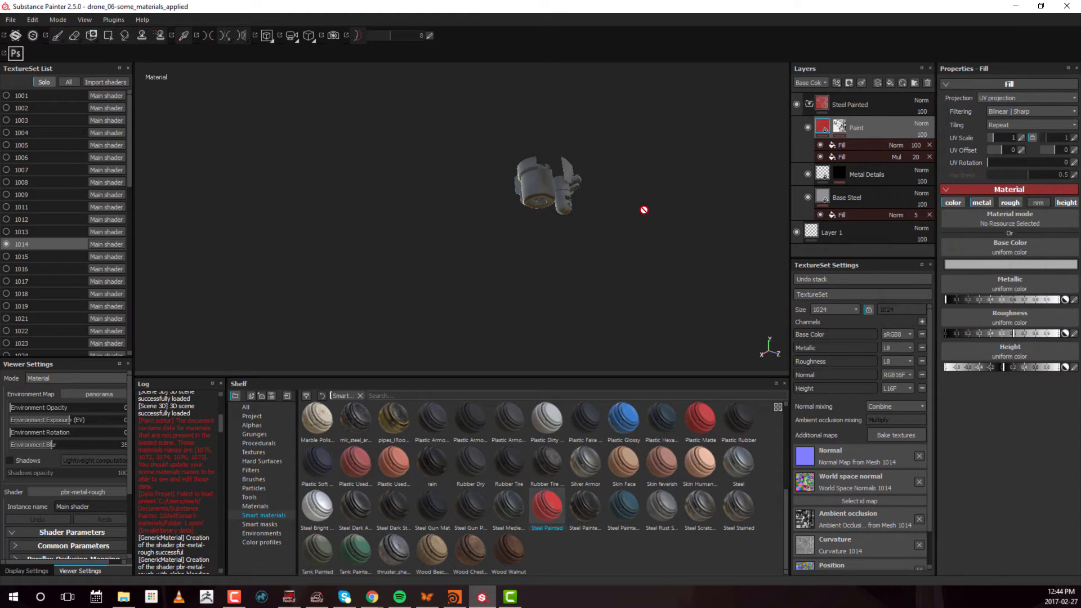
{"action": "left_click_drag", "start_coordinate": [644, 210], "coordinate": [509, 206], "text": "alt"}
Switch to texture set 1015, frame its parts, apply the Steel Painted smart material and expand its folder
{"action": "left_click", "coordinate": [18, 258]}
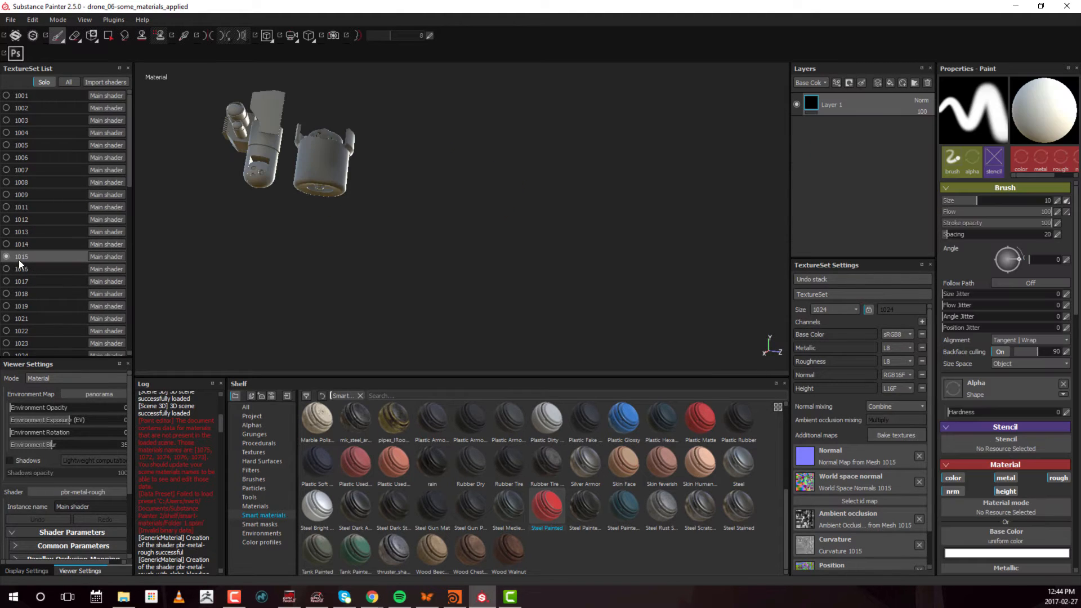
{"action": "key", "text": "f"}
{"action": "mouse_move", "coordinate": [546, 501]}
{"action": "left_mouse_down"}
{"action": "mouse_move", "coordinate": [601, 464]}
{"action": "mouse_move", "coordinate": [888, 91]}
{"action": "mouse_move", "coordinate": [881, 98]}
{"action": "left_mouse_up"}
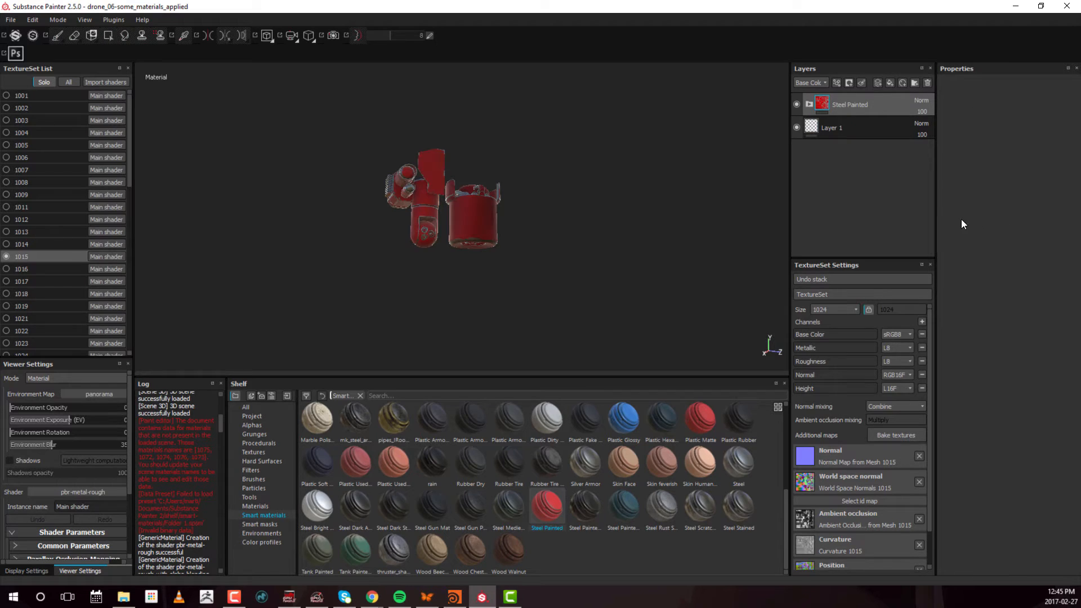
{"action": "left_click", "coordinate": [809, 104]}
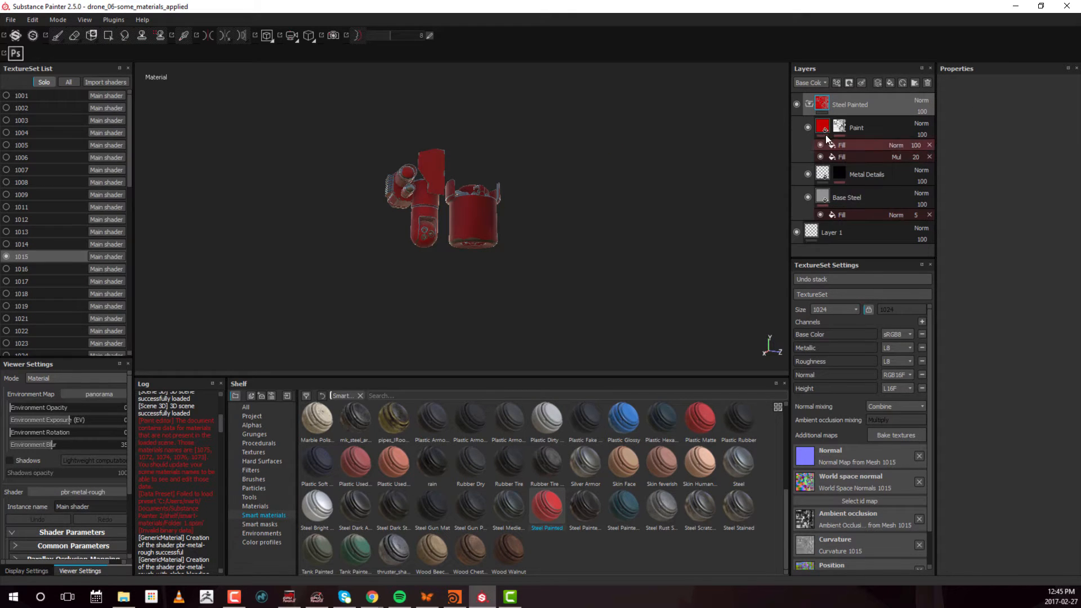
Set the base color of the Paint layer on texture set 1015 to light grey, RGB 0.541
{"action": "left_click", "coordinate": [824, 128]}
{"action": "left_click", "coordinate": [1005, 265]}
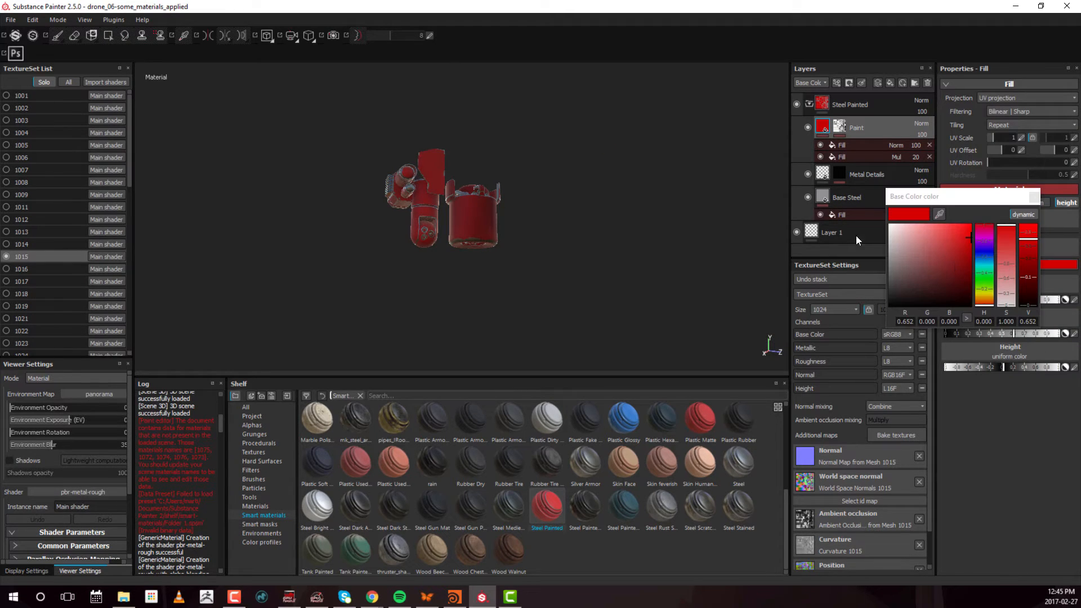
{"action": "left_click_drag", "start_coordinate": [930, 240], "coordinate": [875, 243]}
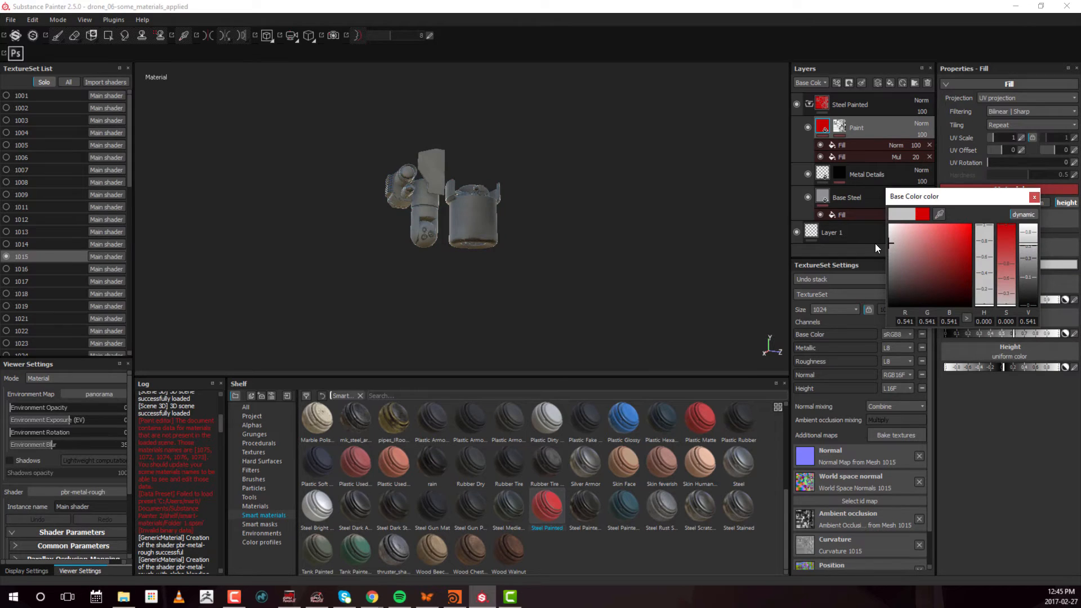
{"action": "left_click", "coordinate": [1035, 196]}
Switch to texture set 1016 and examine its part from several angles
{"action": "left_click", "coordinate": [28, 270]}
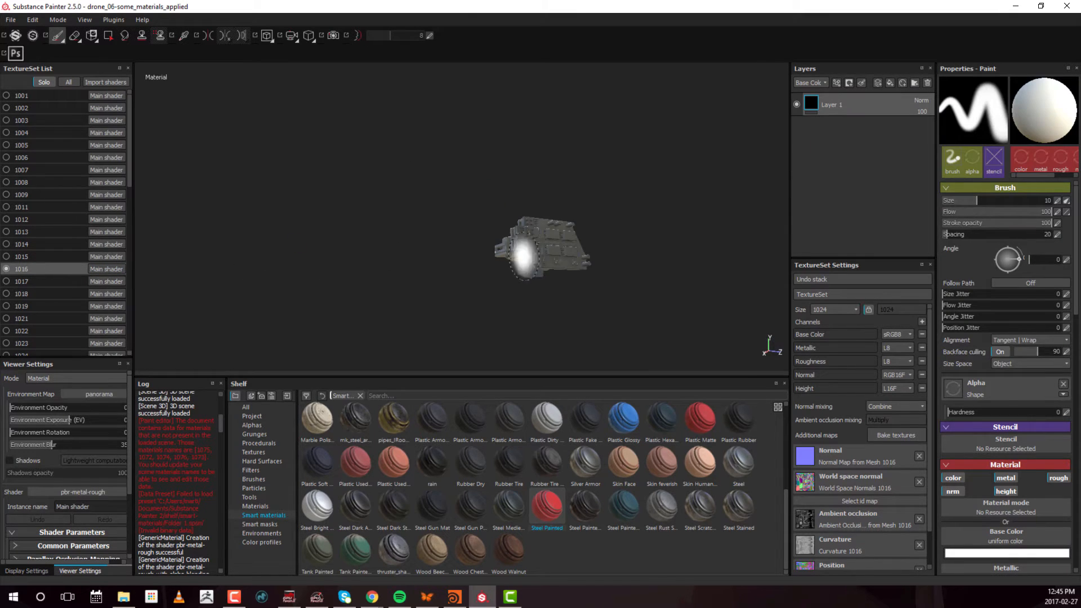
{"action": "mouse_move", "coordinate": [571, 254]}
{"action": "left_mouse_down", "text": "alt"}
{"action": "mouse_move", "coordinate": [519, 241]}
{"action": "mouse_move", "coordinate": [645, 246]}
{"action": "mouse_move", "coordinate": [497, 235]}
{"action": "mouse_move", "coordinate": [568, 209]}
{"action": "left_mouse_up", "text": "alt"}
{"action": "left_click_drag", "start_coordinate": [503, 216], "coordinate": [359, 234], "text": "alt"}
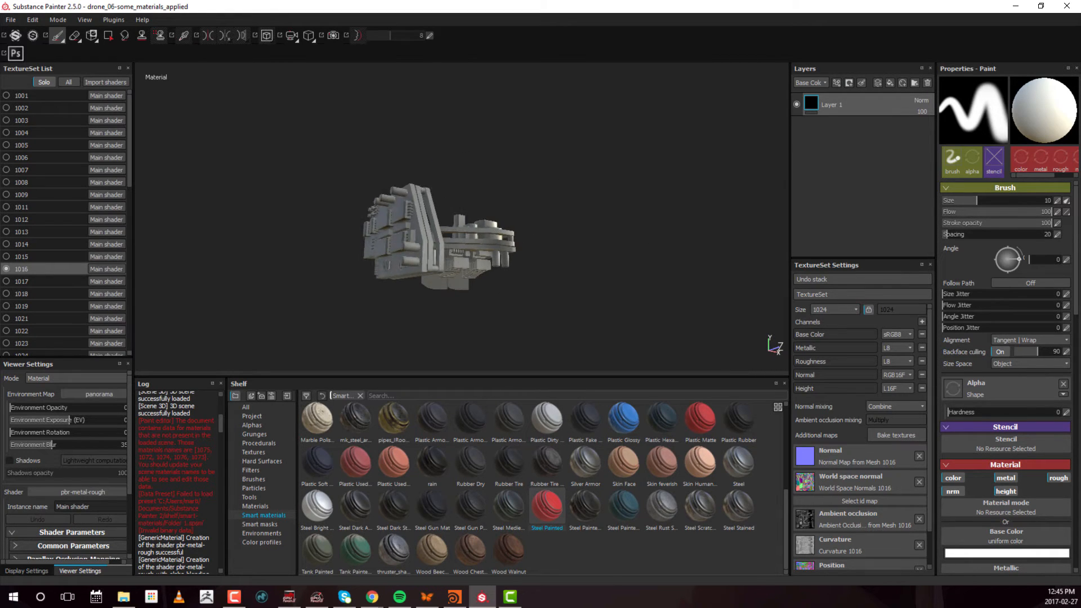
{"action": "mouse_move", "coordinate": [411, 195]}
{"action": "left_mouse_down", "text": "alt"}
{"action": "mouse_move", "coordinate": [389, 219]}
{"action": "mouse_move", "coordinate": [406, 237]}
{"action": "mouse_move", "coordinate": [569, 257]}
{"action": "mouse_move", "coordinate": [620, 252]}
{"action": "mouse_move", "coordinate": [441, 222]}
{"action": "mouse_move", "coordinate": [632, 246]}
{"action": "mouse_move", "coordinate": [369, 225]}
{"action": "mouse_move", "coordinate": [581, 233]}
{"action": "mouse_move", "coordinate": [366, 178]}
{"action": "mouse_move", "coordinate": [483, 197]}
{"action": "mouse_move", "coordinate": [301, 229]}
{"action": "left_mouse_up", "text": "alt"}
{"action": "middle_click_drag", "start_coordinate": [302, 230], "coordinate": [527, 272], "text": "alt"}
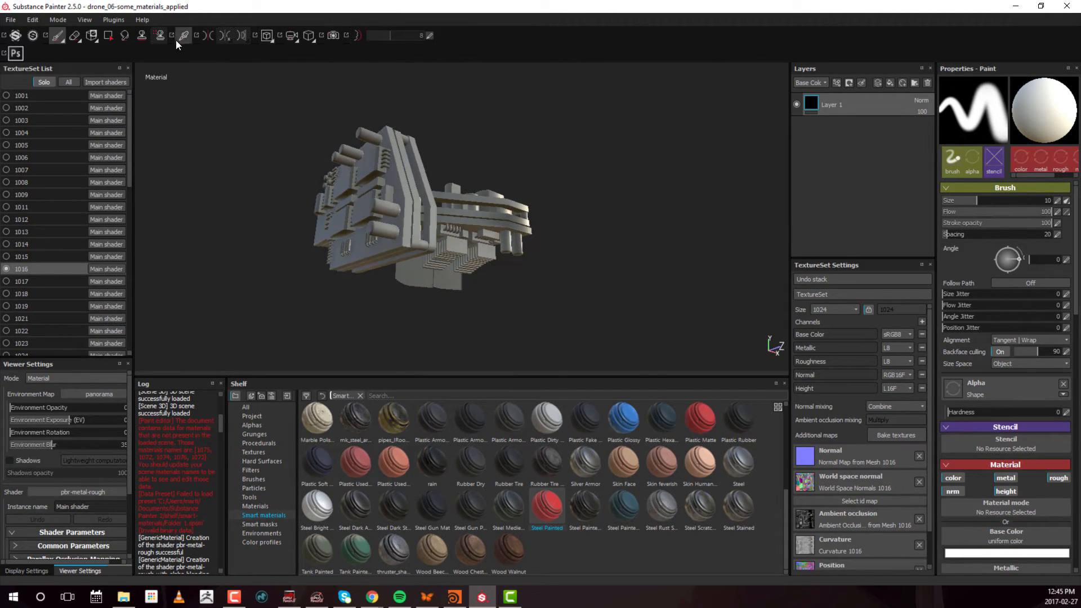
{"action": "scroll", "coordinate": [395, 146], "scroll_direction": "down", "scroll_amount": 2}
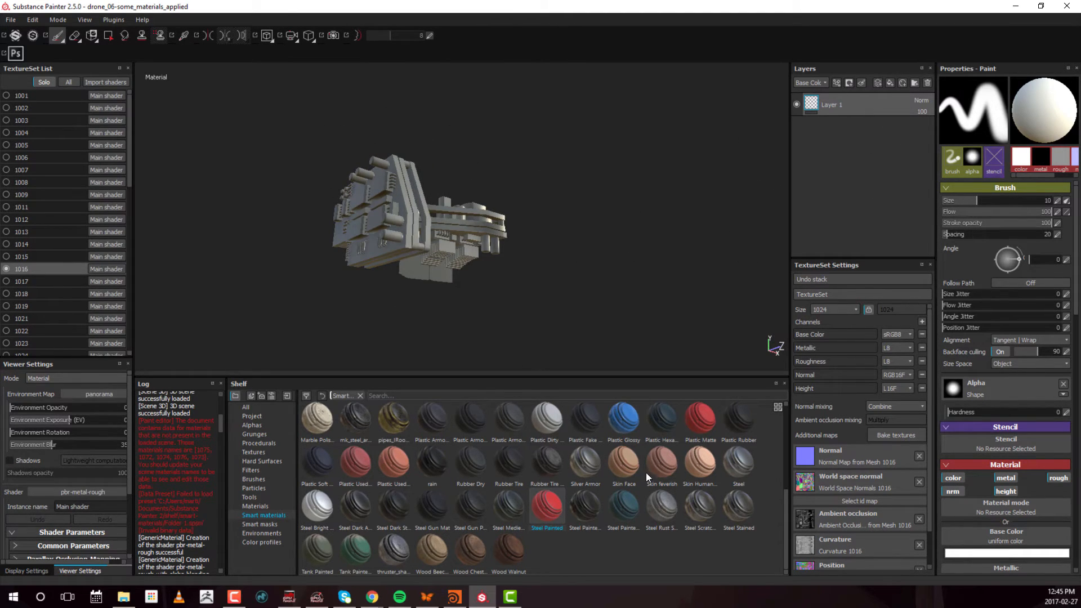
Apply the Plastic Glossy smart material above Layer 1 on texture set 1016 and expand its folder
{"action": "left_click", "coordinate": [252, 507]}
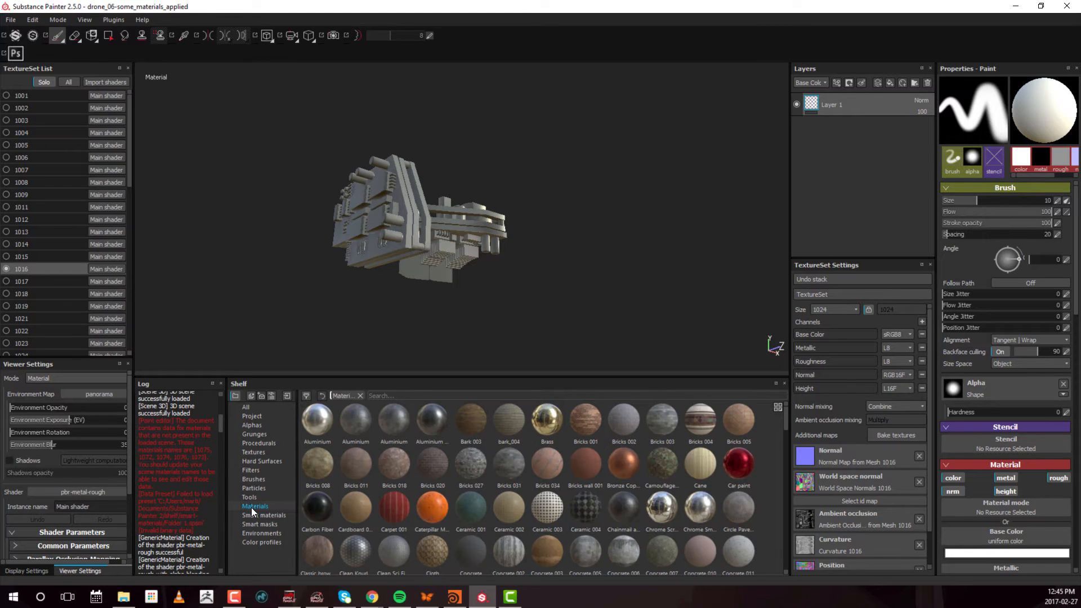
{"action": "left_click", "coordinate": [247, 516]}
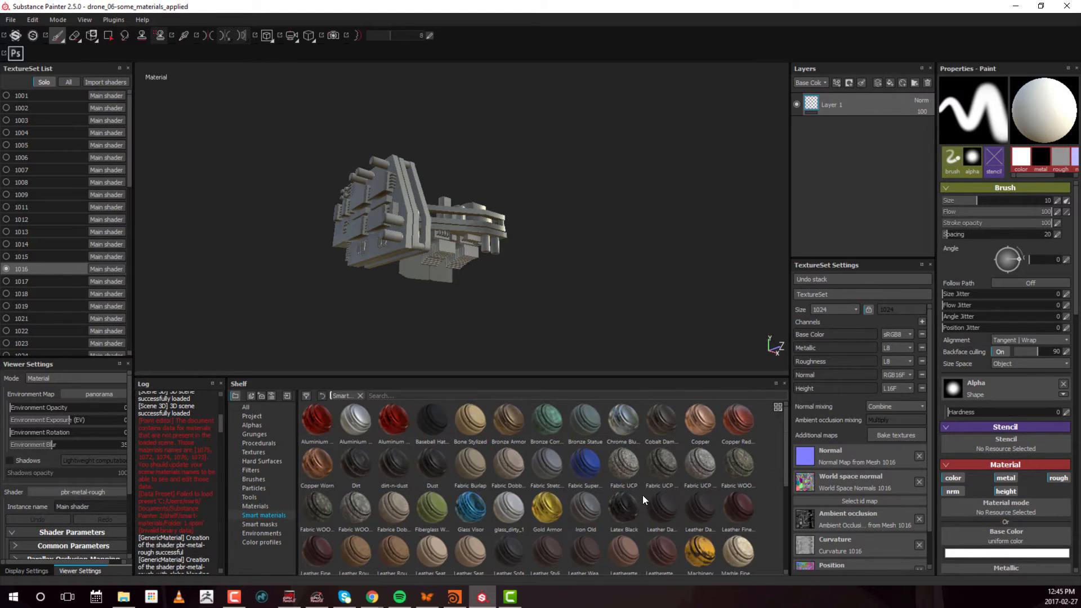
{"action": "scroll", "coordinate": [597, 462], "scroll_direction": "down", "scroll_amount": 4}
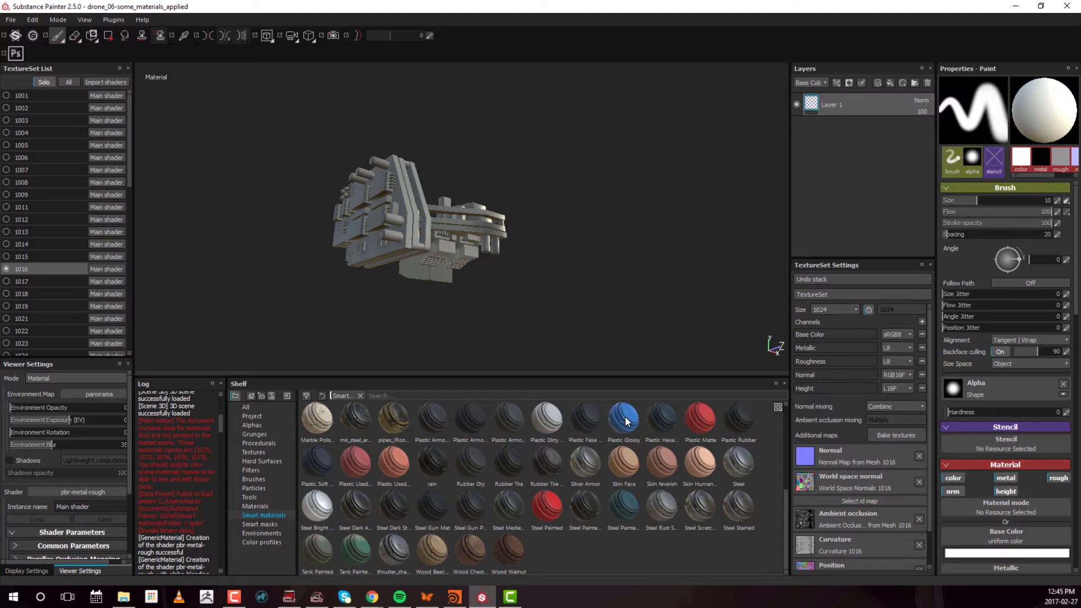
{"action": "left_click_drag", "start_coordinate": [626, 421], "coordinate": [885, 134]}
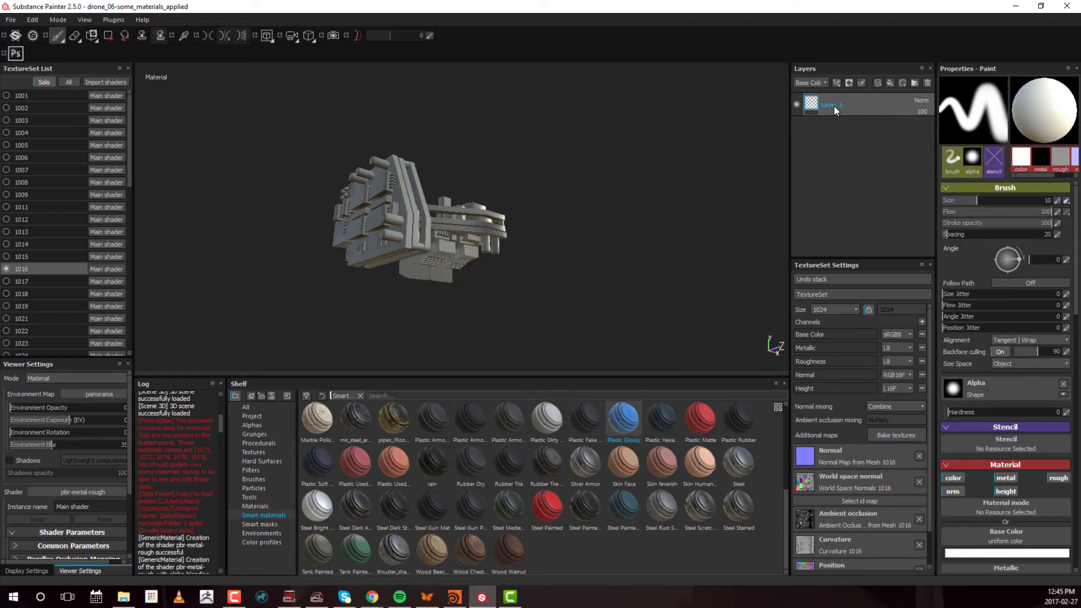
{"action": "left_click_drag", "start_coordinate": [624, 419], "coordinate": [880, 95]}
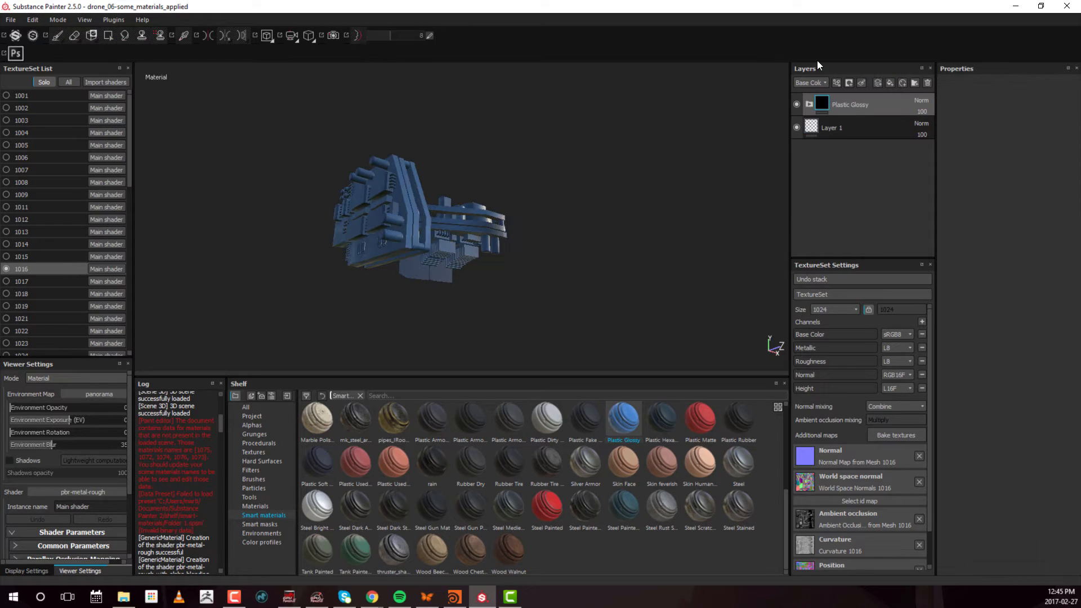
{"action": "left_click", "coordinate": [809, 105]}
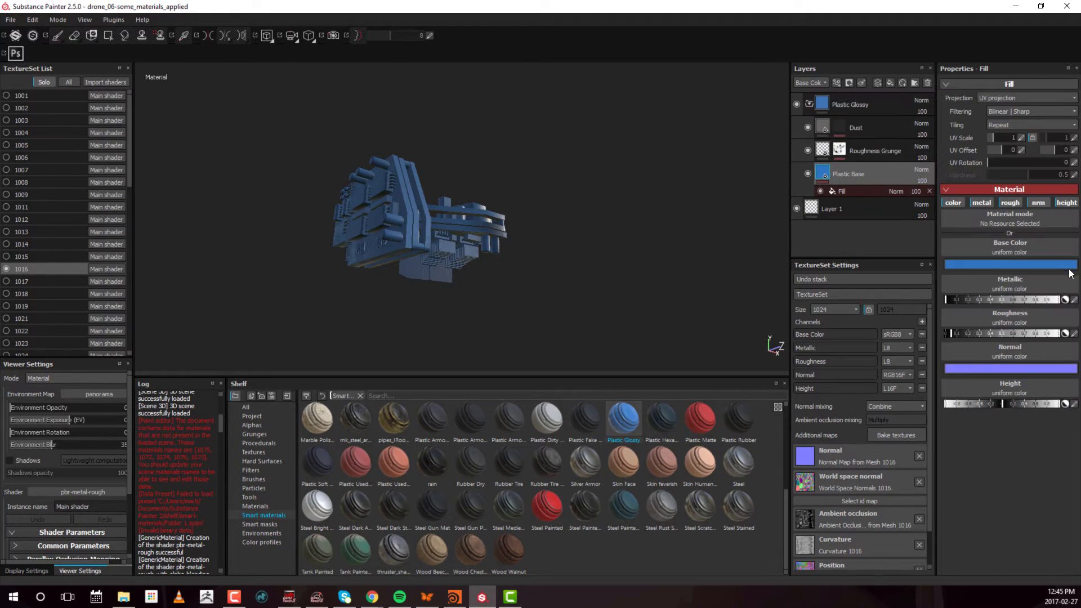
Set the base color of the Plastic Base layer to dark green, RGB 0.016, 0.134, 0.001
{"action": "left_click", "coordinate": [1055, 265]}
{"action": "left_click_drag", "start_coordinate": [985, 259], "coordinate": [985, 279]}
{"action": "left_click_drag", "start_coordinate": [939, 243], "coordinate": [965, 272]}
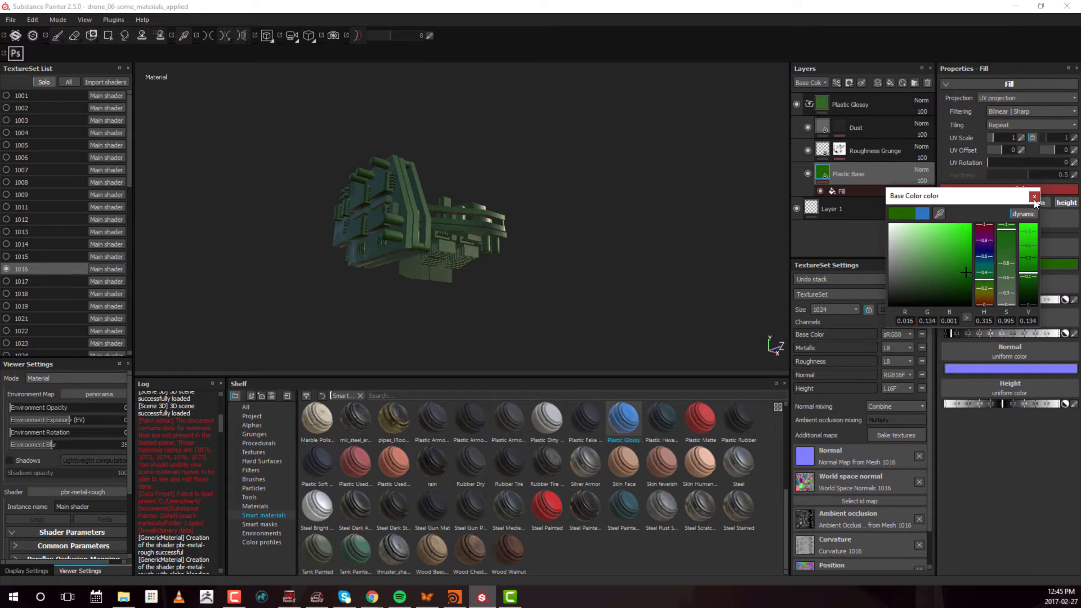
{"action": "left_click", "coordinate": [1034, 197]}
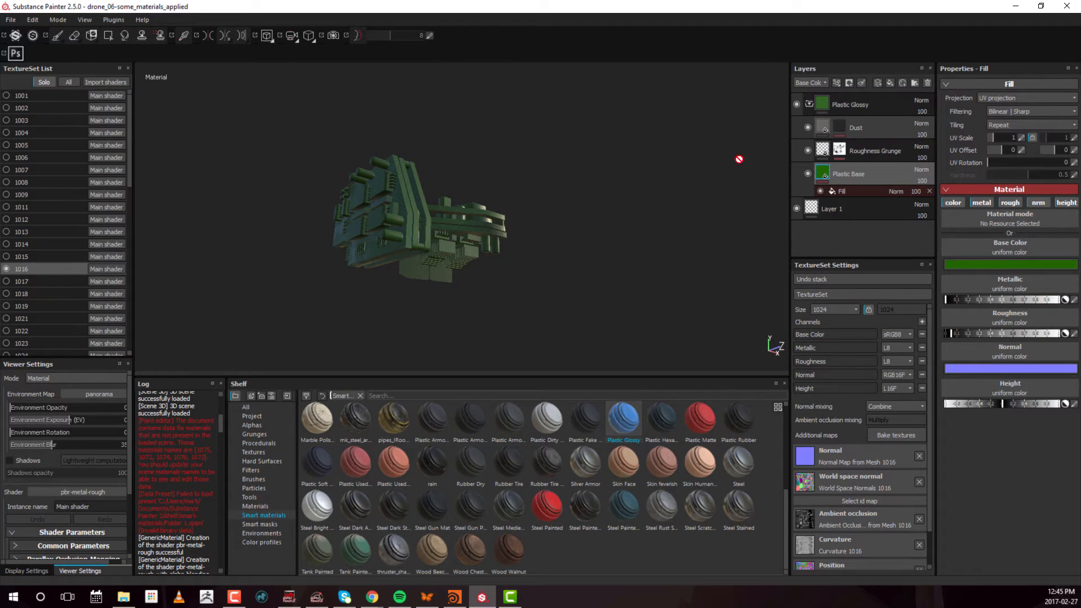
{"action": "left_click_drag", "start_coordinate": [738, 162], "coordinate": [477, 226], "text": "alt"}
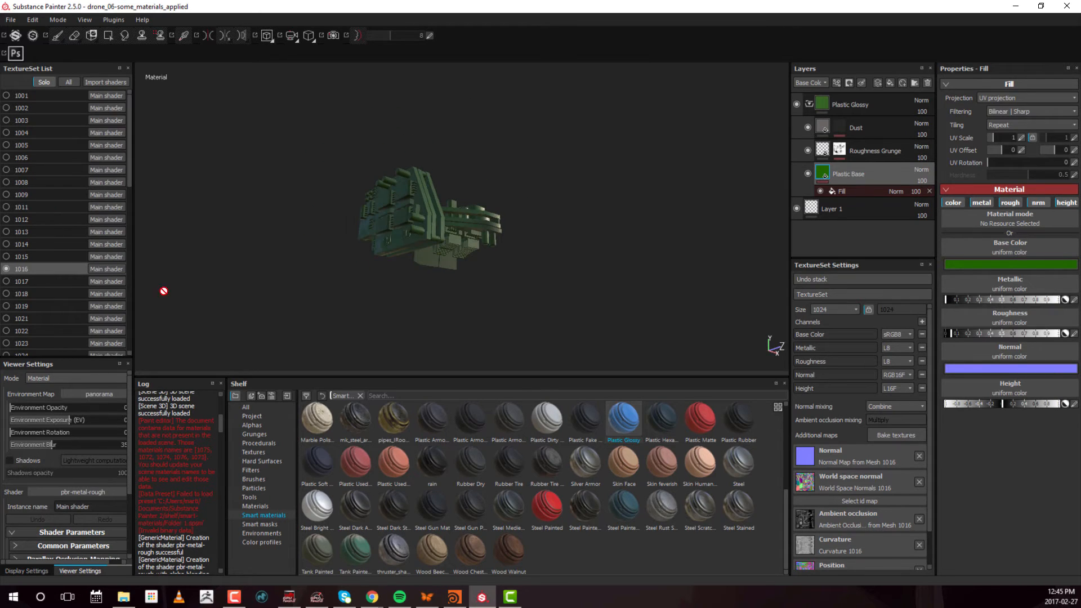
Switch to texture set 1017 and apply the mk_steel_armor_clean smart material above Layer 1
{"action": "left_click", "coordinate": [22, 281]}
{"action": "middle_click_drag", "start_coordinate": [617, 213], "coordinate": [567, 232], "text": "alt"}
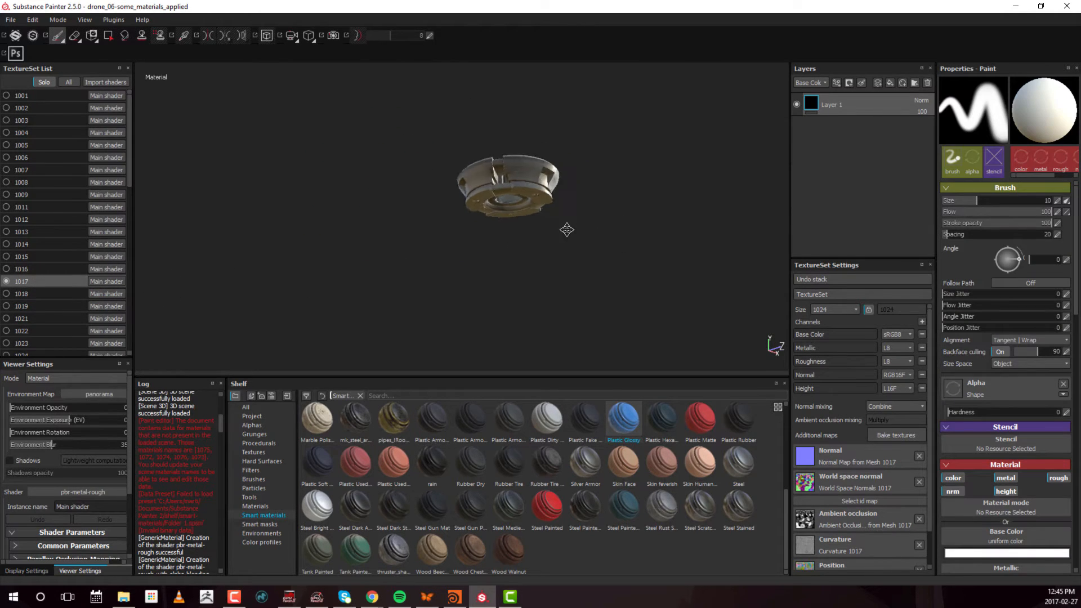
{"action": "left_click_drag", "start_coordinate": [567, 231], "coordinate": [563, 293], "text": "alt"}
{"action": "middle_click_drag", "start_coordinate": [586, 224], "coordinate": [489, 303], "text": "alt"}
{"action": "left_click_drag", "start_coordinate": [345, 440], "coordinate": [871, 94]}
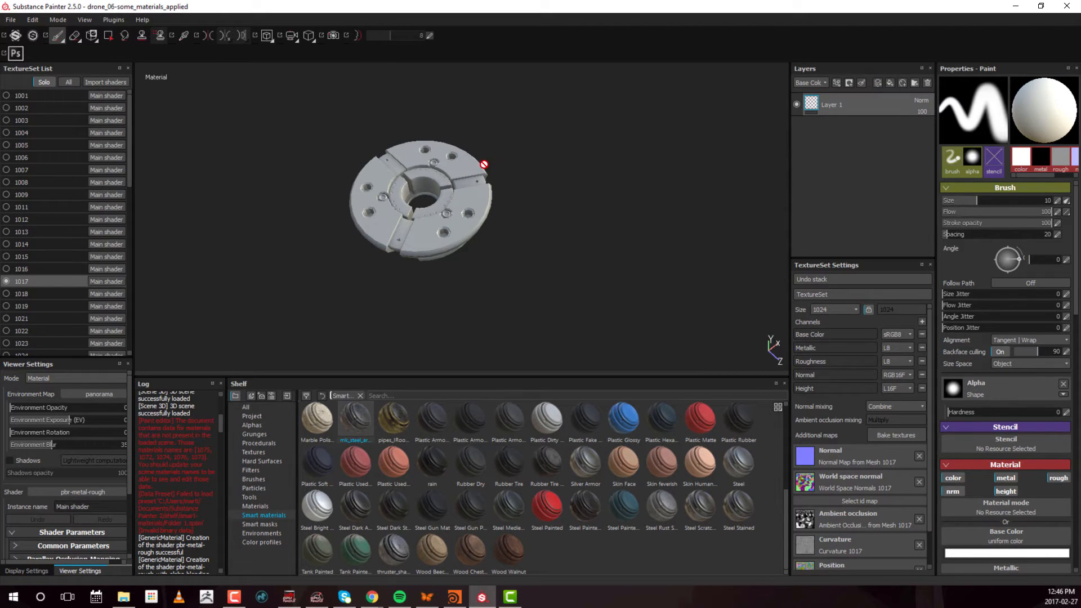
{"action": "right_click_drag", "start_coordinate": [519, 164], "coordinate": [394, 216], "text": "alt"}
{"action": "middle_click_drag", "start_coordinate": [389, 219], "coordinate": [481, 221], "text": "alt"}
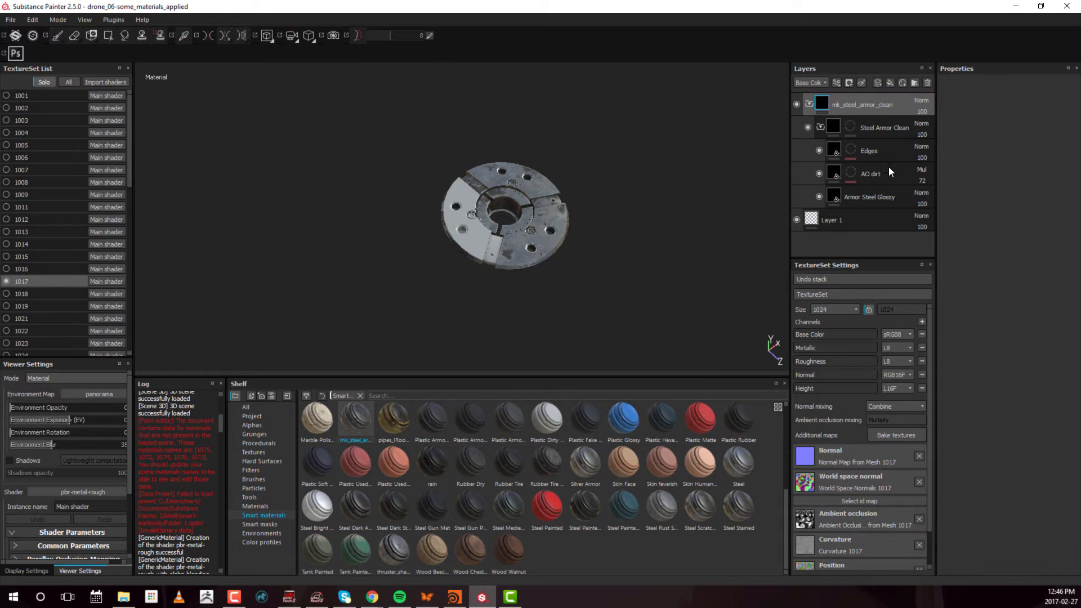
Fill the Steel Armor Clean folder's mask with white over the whole disc-shaped part using Polygon Fill
{"action": "left_click", "coordinate": [851, 127]}
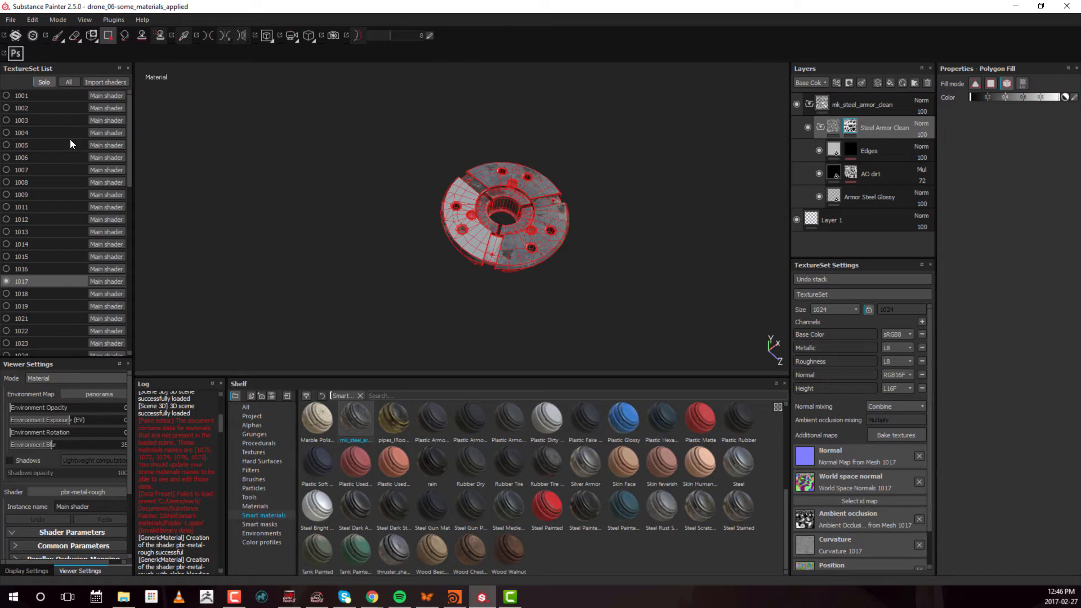
{"action": "left_click_drag", "start_coordinate": [363, 116], "coordinate": [664, 328]}
{"action": "left_click_drag", "start_coordinate": [593, 296], "coordinate": [681, 245], "text": "alt"}
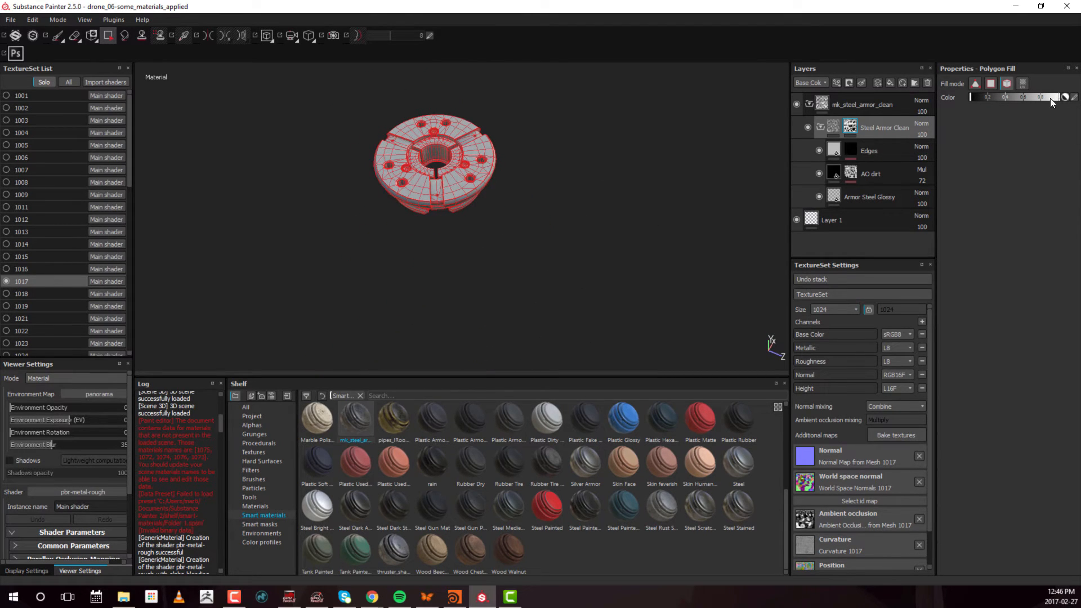
{"action": "left_click_drag", "start_coordinate": [1050, 98], "coordinate": [978, 97]}
{"action": "left_click_drag", "start_coordinate": [590, 200], "coordinate": [508, 180], "text": "alt"}
{"action": "middle_click_drag", "start_coordinate": [508, 179], "coordinate": [500, 196], "text": "alt"}
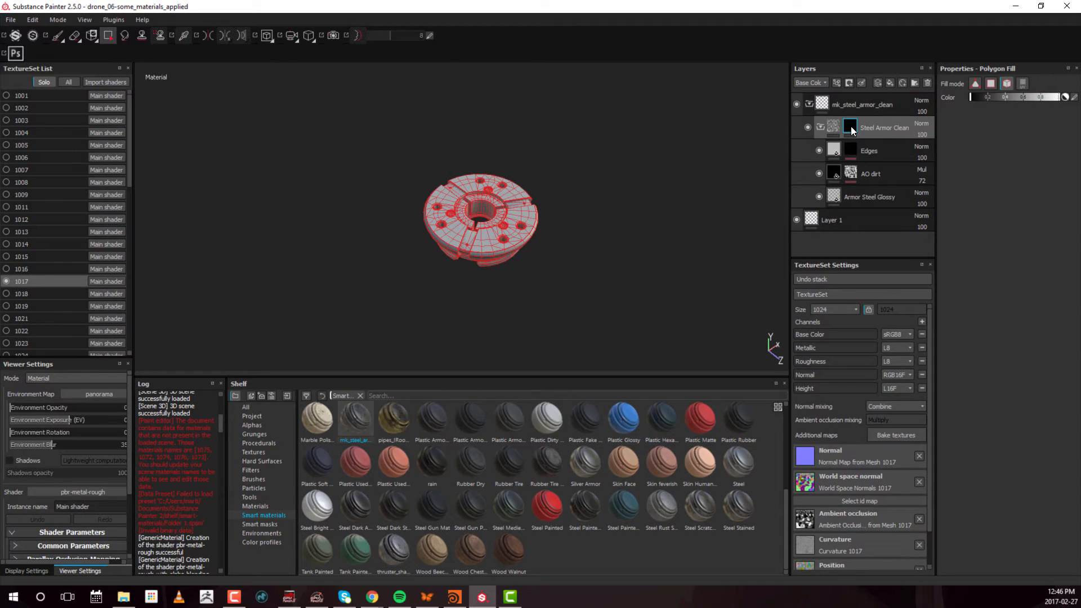
{"action": "left_click_drag", "start_coordinate": [970, 97], "coordinate": [1059, 97]}
{"action": "left_click_drag", "start_coordinate": [687, 111], "coordinate": [313, 306]}
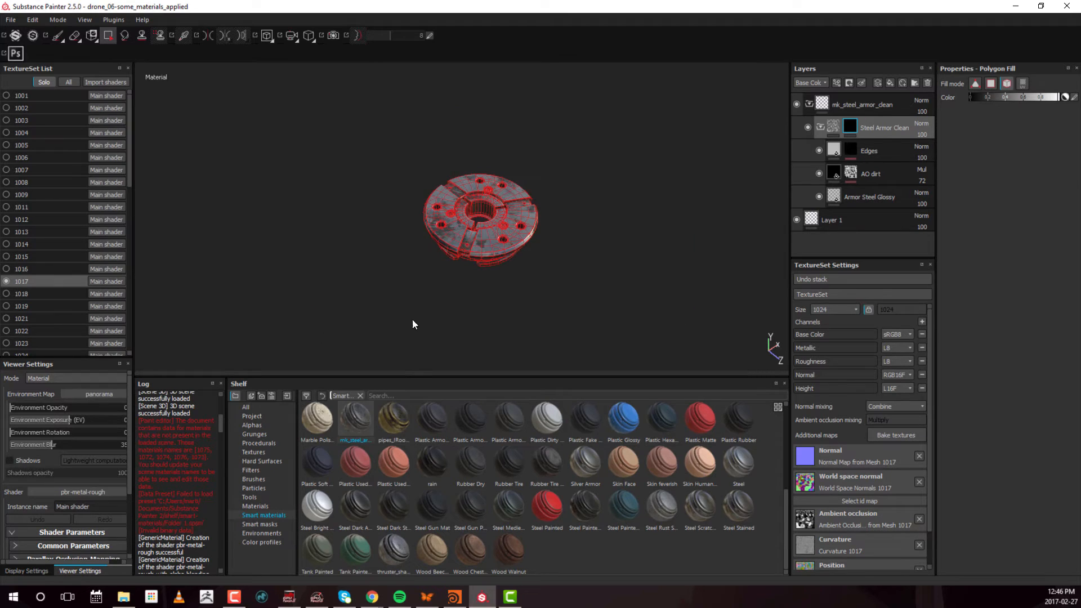
{"action": "left_click_drag", "start_coordinate": [501, 276], "coordinate": [529, 248], "text": "alt"}
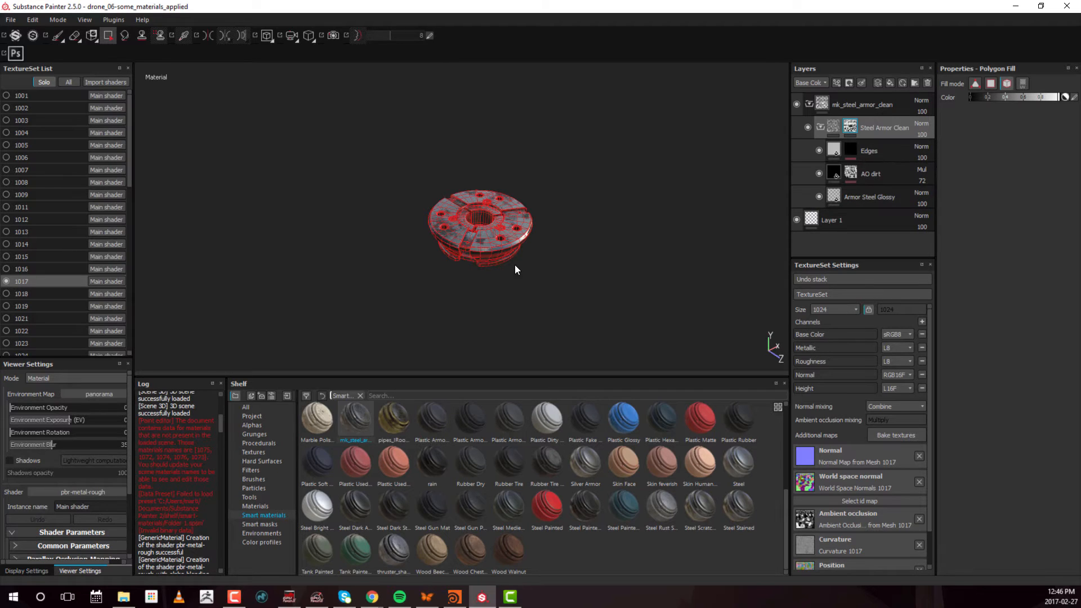
Switch to texture set 1018, apply the Steel Painted smart material above Layer 1 and expand its folder
{"action": "left_click", "coordinate": [39, 294]}
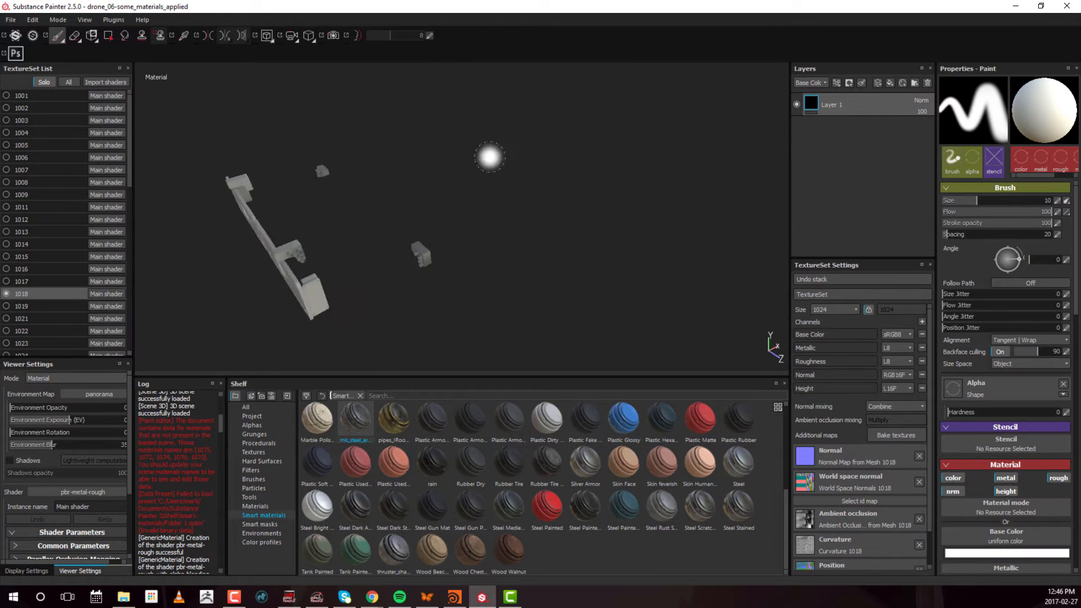
{"action": "left_click_drag", "start_coordinate": [490, 156], "coordinate": [530, 134], "text": "alt"}
{"action": "right_click_drag", "start_coordinate": [531, 134], "coordinate": [478, 191], "text": "alt"}
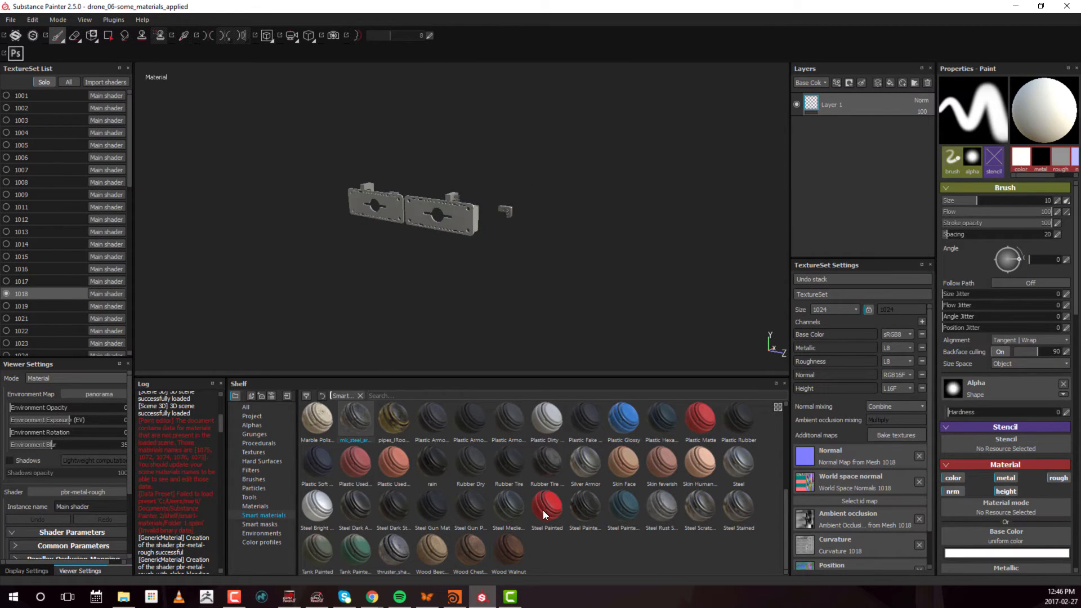
{"action": "left_click_drag", "start_coordinate": [544, 514], "coordinate": [828, 105]}
{"action": "left_click_drag", "start_coordinate": [582, 222], "coordinate": [679, 228], "text": "alt"}
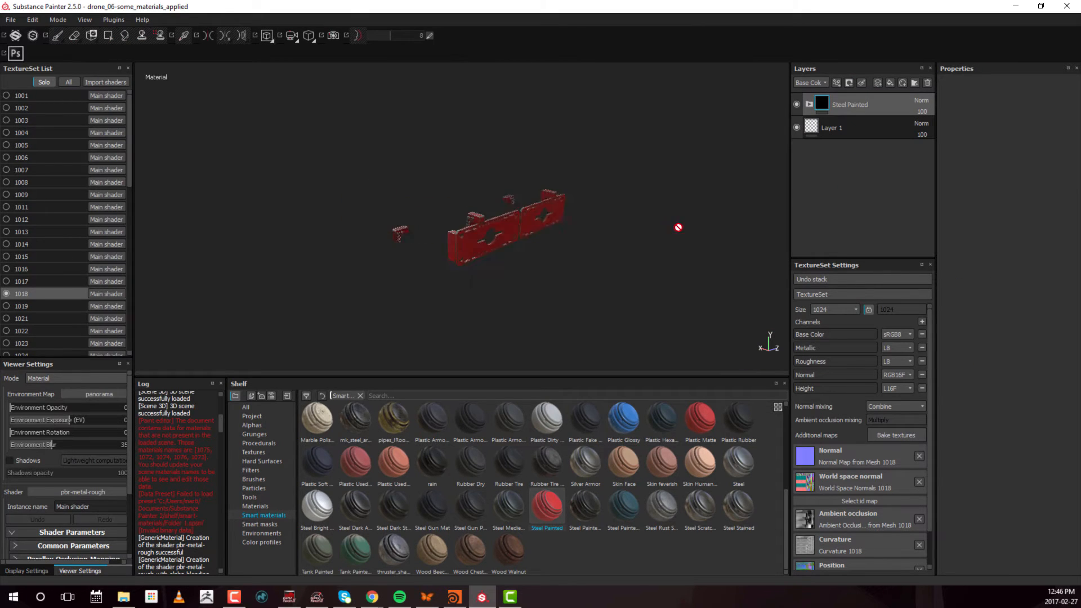
{"action": "right_click_drag", "start_coordinate": [678, 228], "coordinate": [660, 243], "text": "alt"}
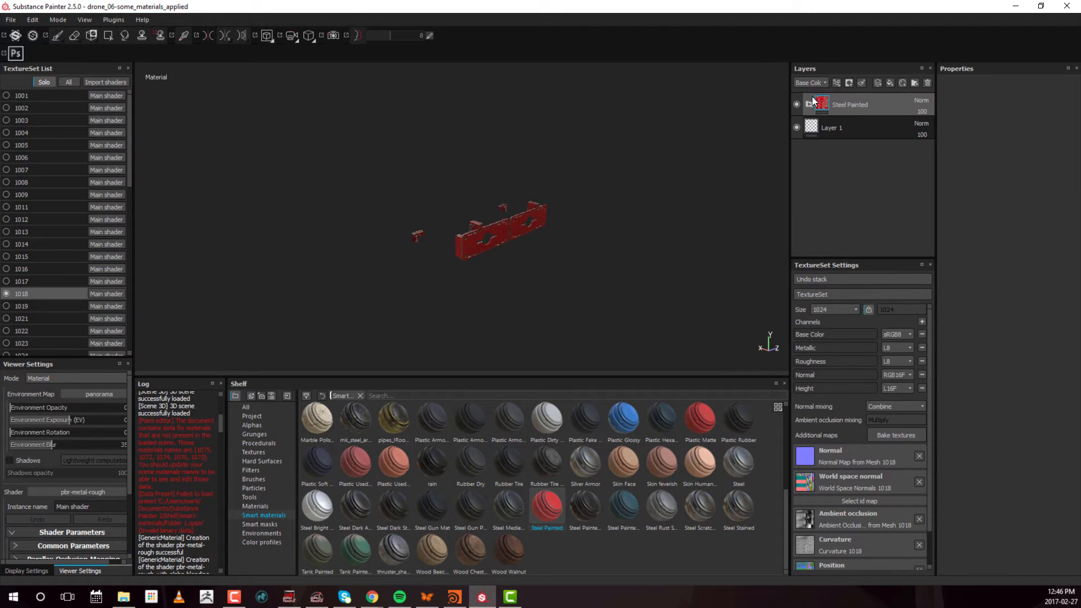
{"action": "left_click", "coordinate": [810, 104]}
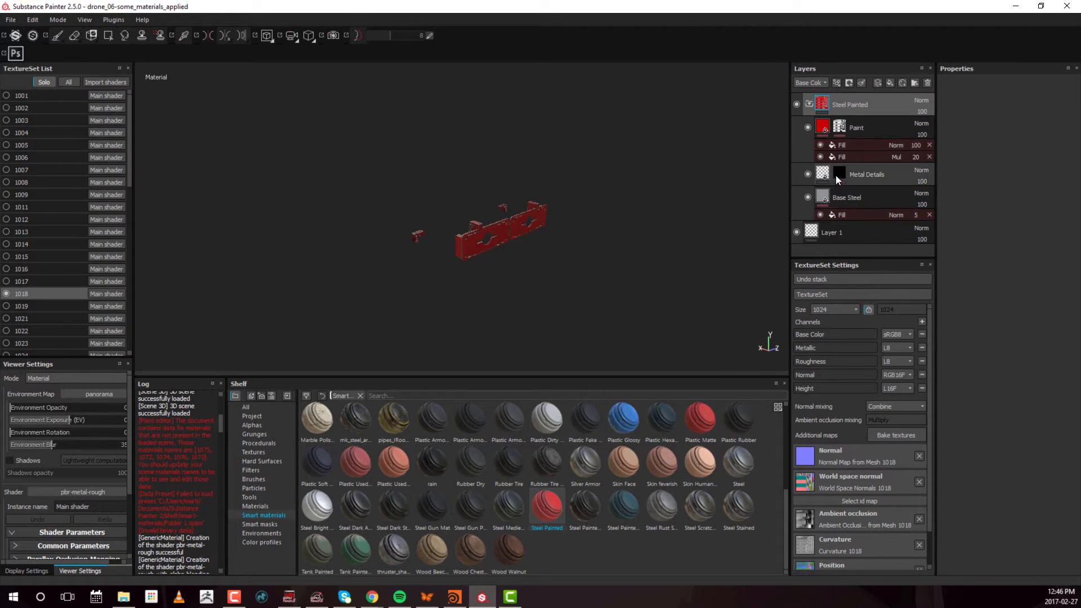
Change the base color of the Paint layer on texture set 1018 to grey
{"action": "left_click", "coordinate": [824, 127]}
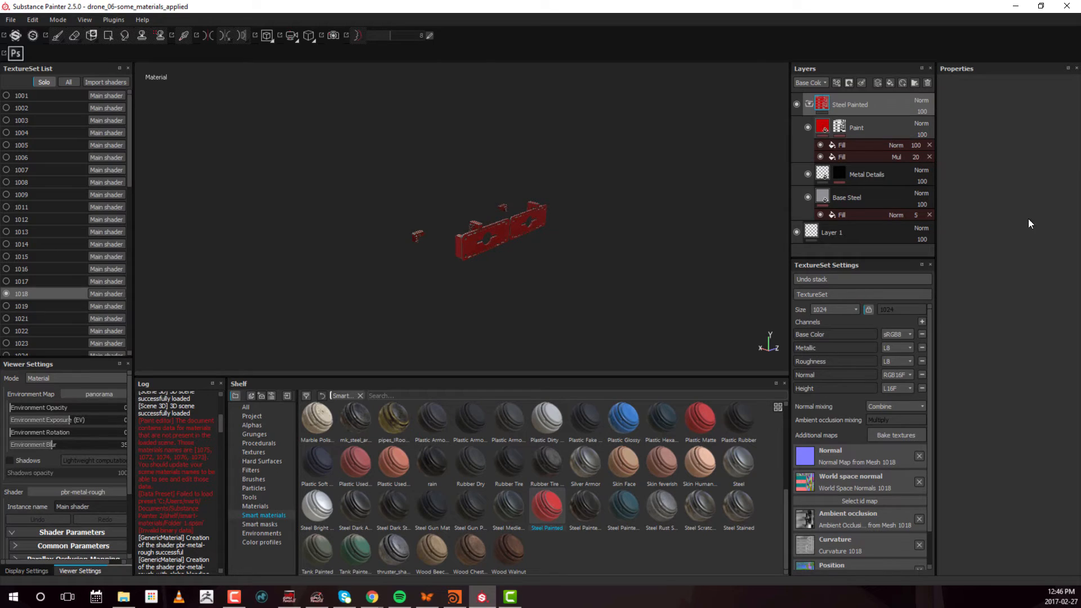
{"action": "left_click", "coordinate": [1025, 268]}
{"action": "left_click_drag", "start_coordinate": [965, 241], "coordinate": [880, 267]}
{"action": "left_click", "coordinate": [1035, 200]}
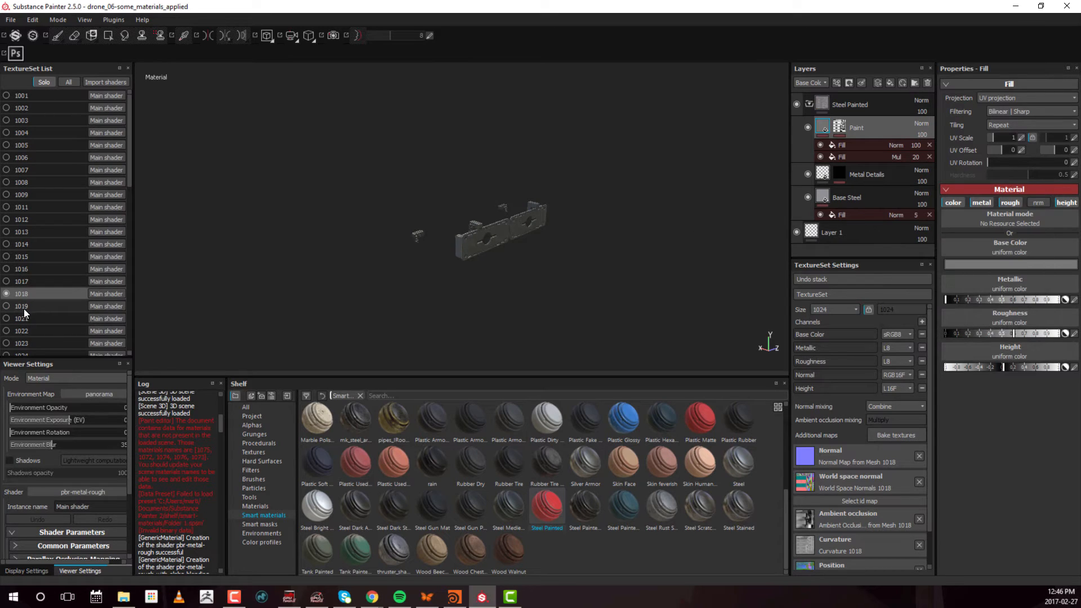
Switch to texture set 1019 and apply the mk_steel_armor_clean smart material above Layer 1
{"action": "left_click", "coordinate": [27, 306]}
{"action": "scroll", "coordinate": [80, 299], "scroll_direction": "down", "scroll_amount": 3}
{"action": "scroll", "coordinate": [80, 298], "scroll_direction": "down", "scroll_amount": 1}
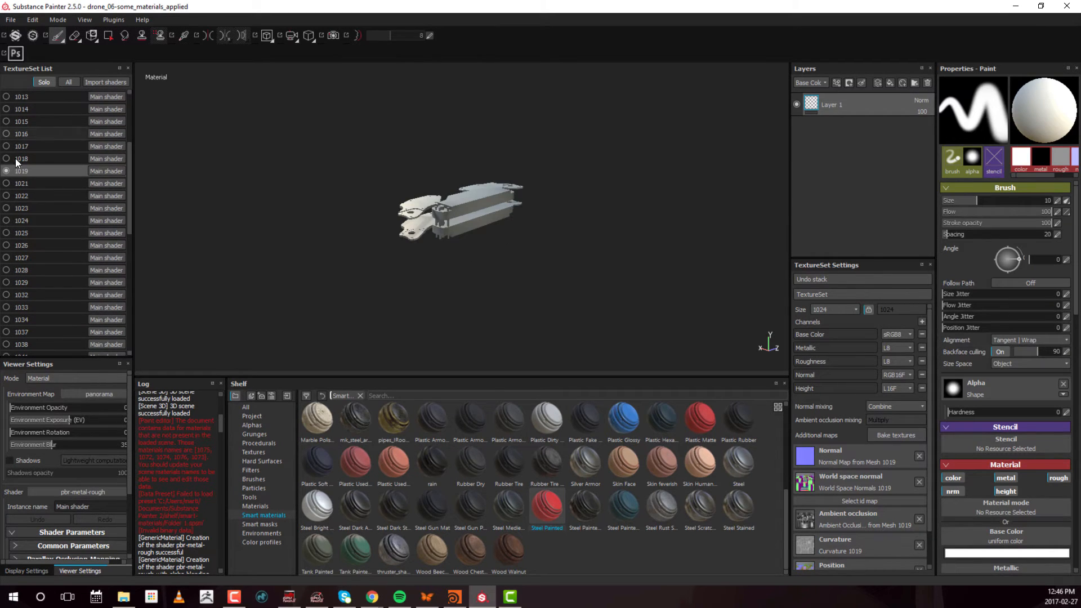
{"action": "scroll", "coordinate": [37, 212], "scroll_direction": "up", "scroll_amount": 2}
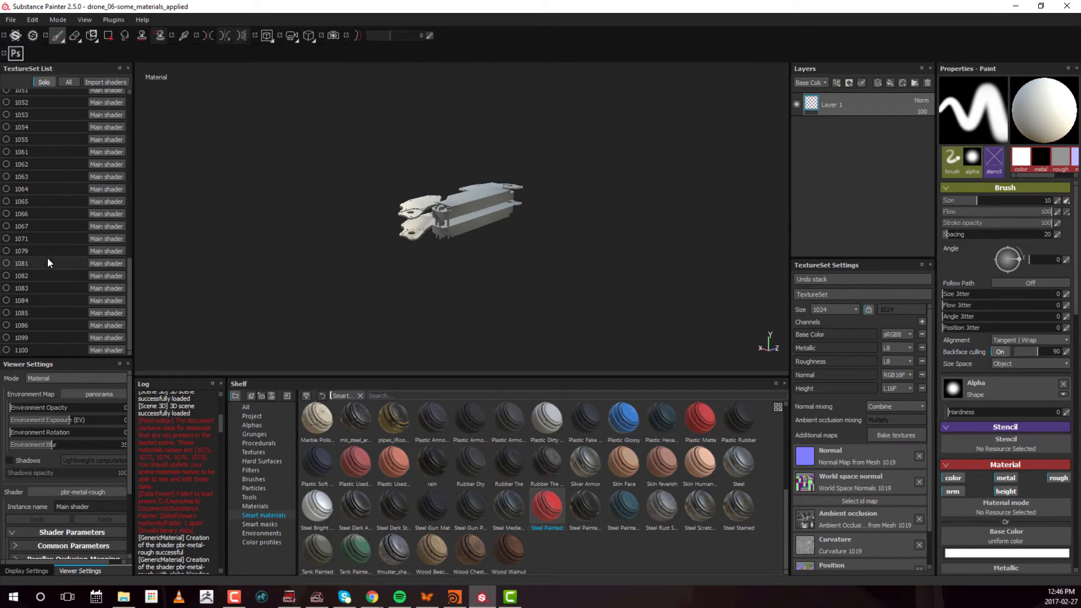
{"action": "scroll", "coordinate": [48, 258], "scroll_direction": "up", "scroll_amount": 2}
{"action": "left_click_drag", "start_coordinate": [356, 420], "coordinate": [891, 95]}
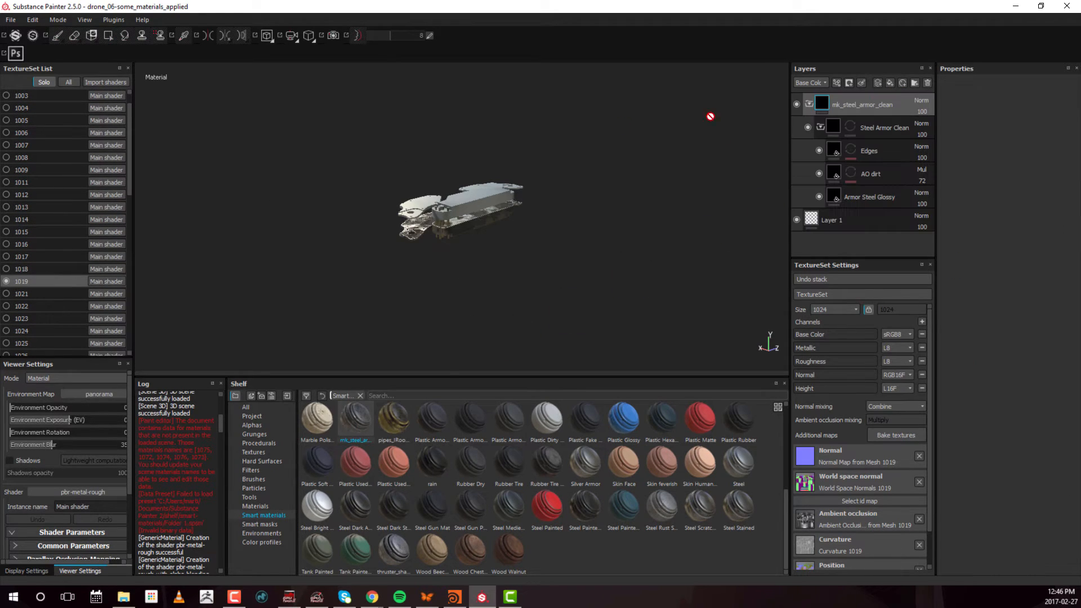
{"action": "right_click_drag", "start_coordinate": [709, 225], "coordinate": [570, 221], "text": "alt"}
{"action": "left_click_drag", "start_coordinate": [570, 221], "coordinate": [401, 174], "text": "alt"}
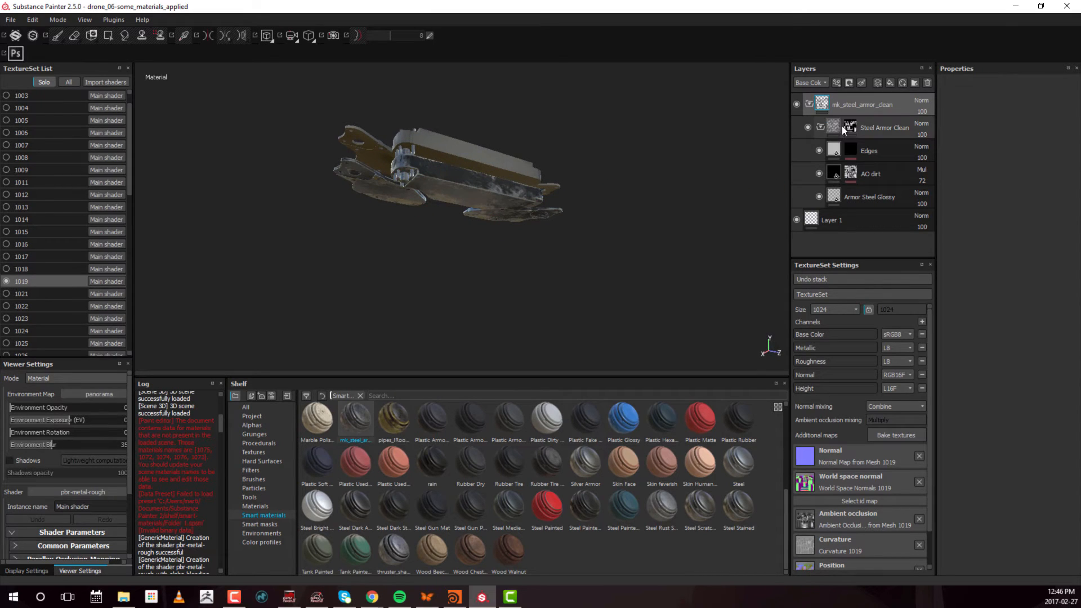
Fill the Steel Armor Clean mask with white over the uncovered parts using Polygon Fill, and set the texture set size to 2048
{"action": "mouse_move", "coordinate": [850, 123]}
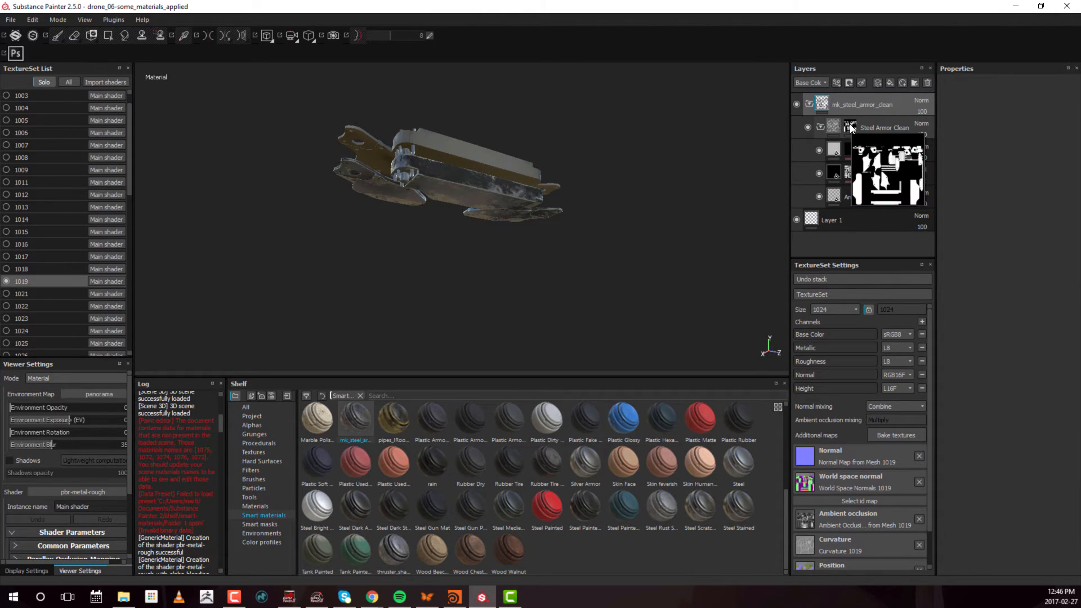
{"action": "left_click", "coordinate": [850, 124]}
{"action": "key", "text": "4"}
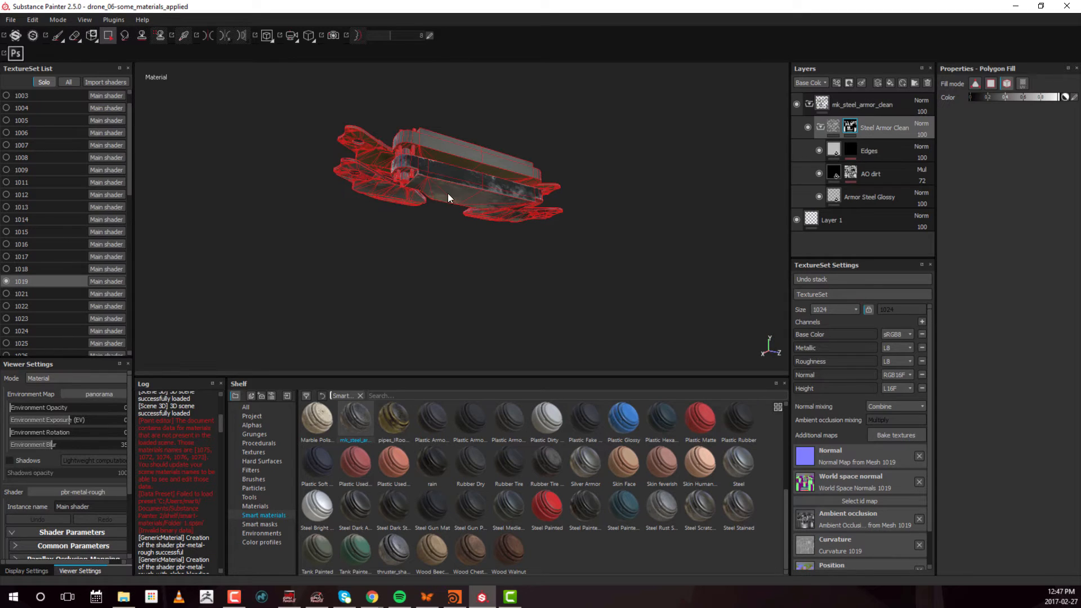
{"action": "left_click_drag", "start_coordinate": [423, 178], "coordinate": [817, 225]}
{"action": "left_click_drag", "start_coordinate": [267, 92], "coordinate": [402, 194]}
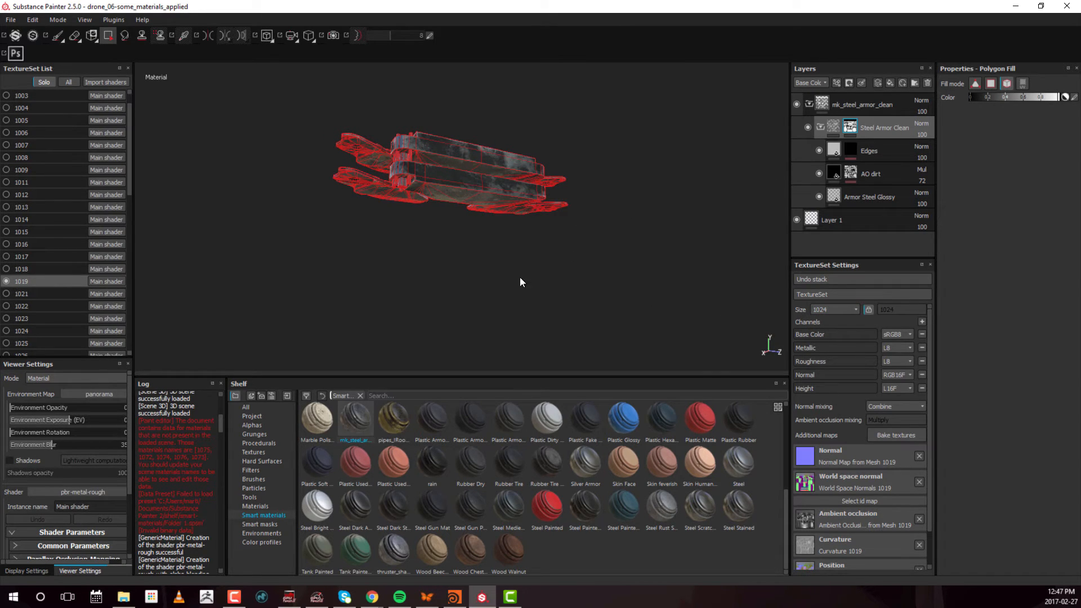
{"action": "left_click", "coordinate": [828, 308]}
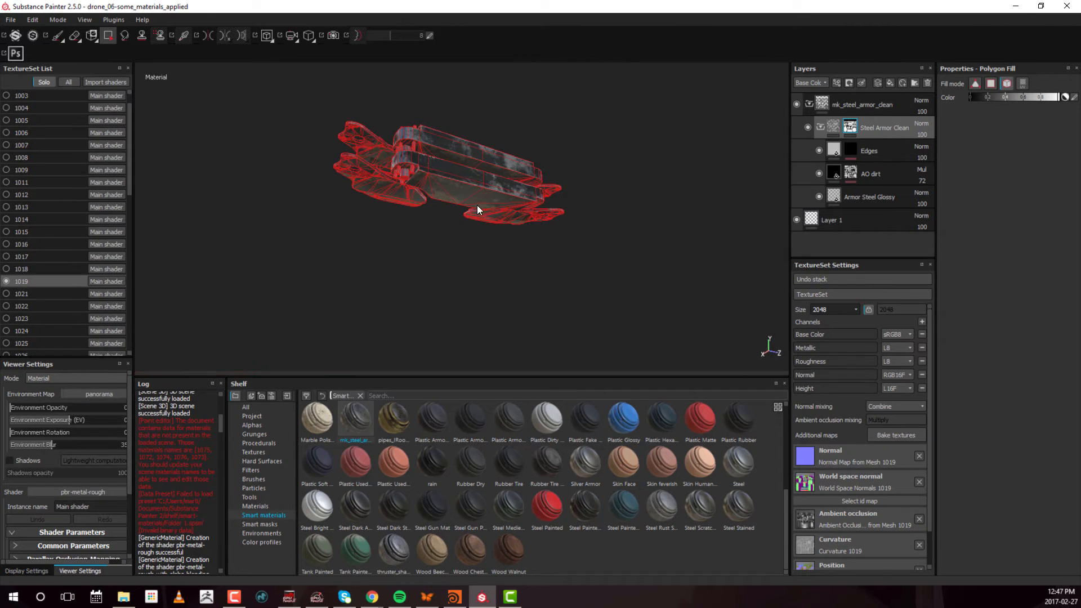
Set the AO intensity of the AO dirt layer's mask generator to 0.42 and expand its Grunge parameters
{"action": "right_click_drag", "start_coordinate": [478, 205], "coordinate": [626, 174], "text": "alt"}
{"action": "left_click_drag", "start_coordinate": [371, 172], "coordinate": [414, 196], "text": "alt"}
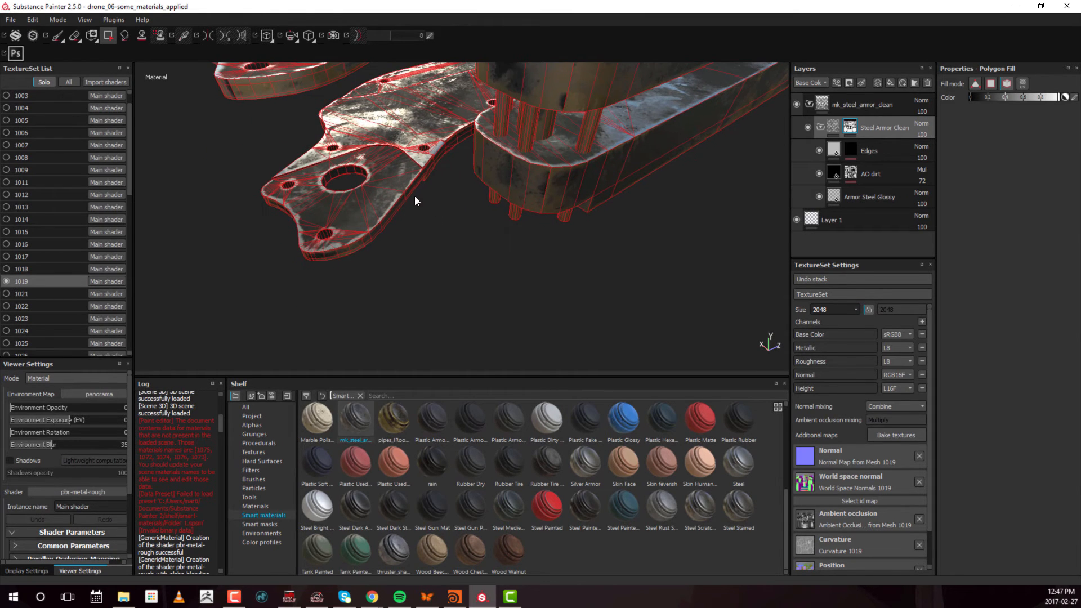
{"action": "left_click", "coordinate": [850, 152]}
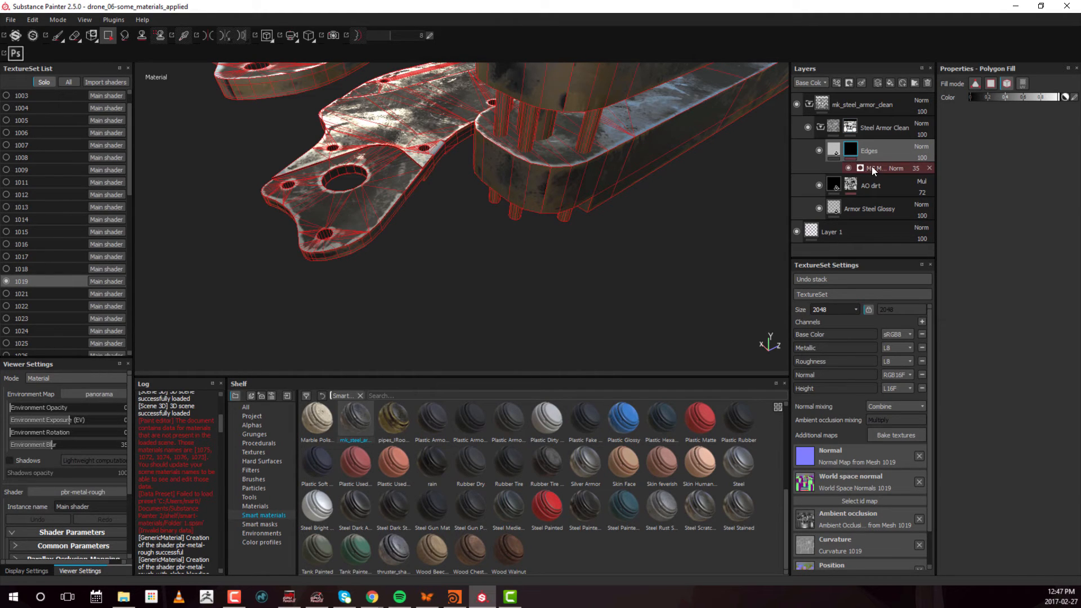
{"action": "left_click", "coordinate": [850, 185]}
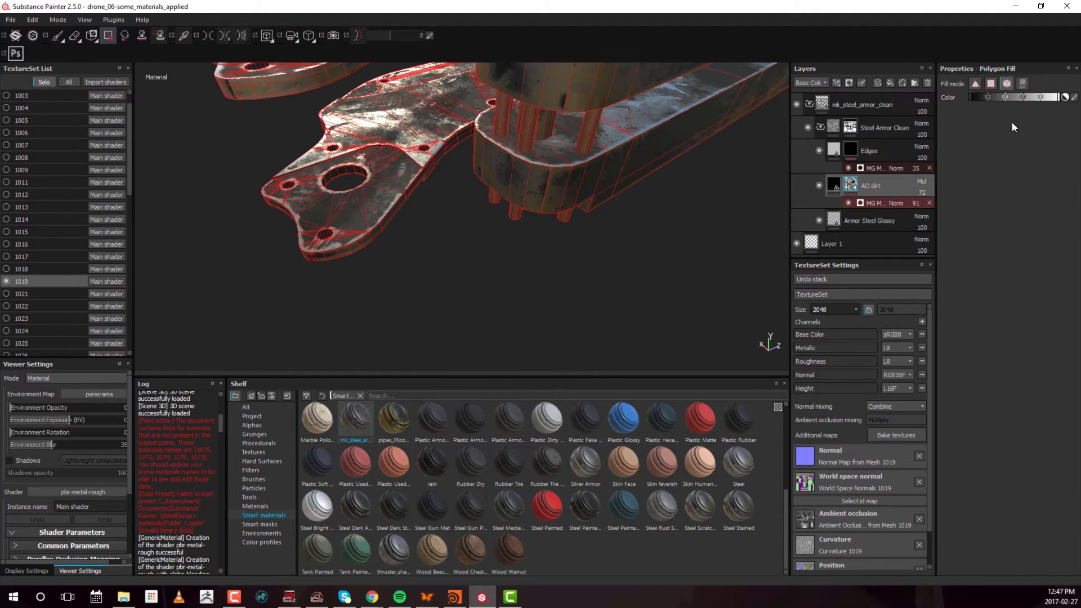
{"action": "left_click", "coordinate": [879, 201]}
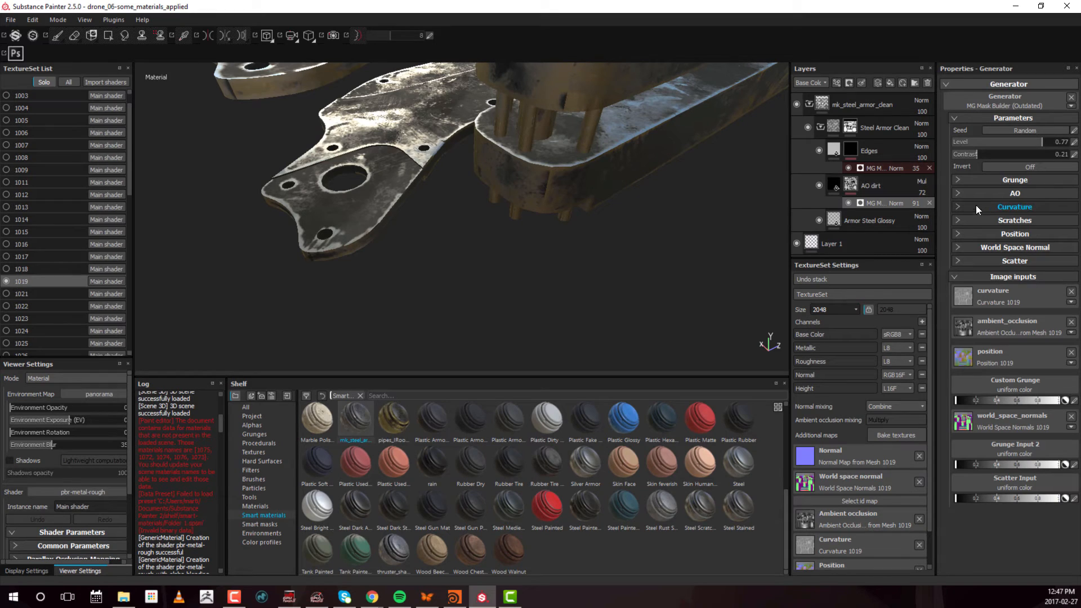
{"action": "left_click", "coordinate": [999, 193]}
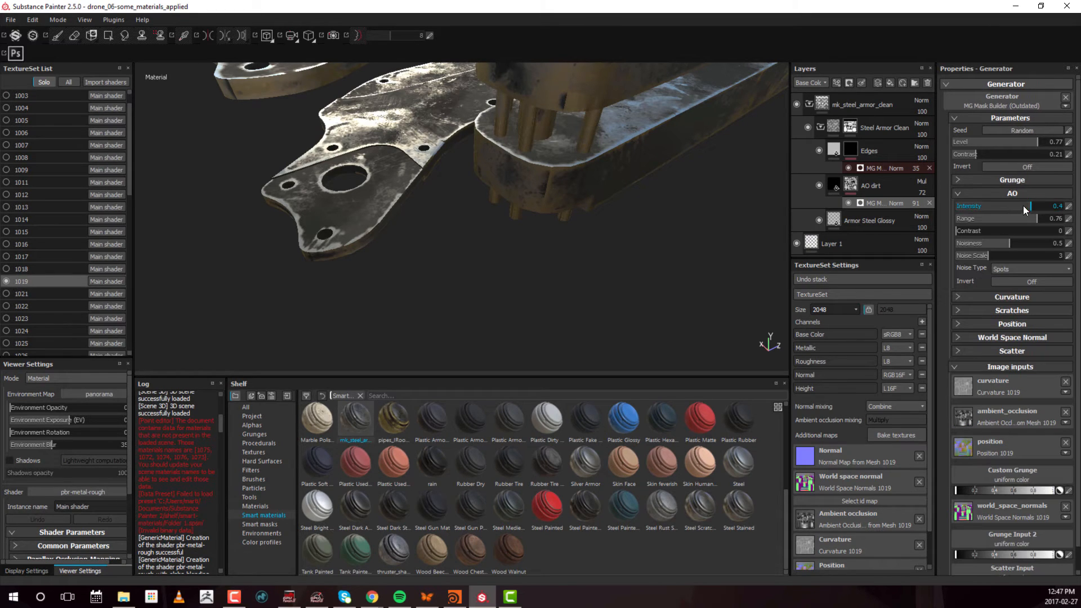
{"action": "mouse_move", "coordinate": [1023, 205]}
{"action": "left_mouse_down"}
{"action": "mouse_move", "coordinate": [972, 204]}
{"action": "mouse_move", "coordinate": [1044, 205]}
{"action": "mouse_move", "coordinate": [990, 192]}
{"action": "mouse_move", "coordinate": [1031, 195]}
{"action": "left_mouse_up"}
{"action": "left_click", "coordinate": [1012, 182]}
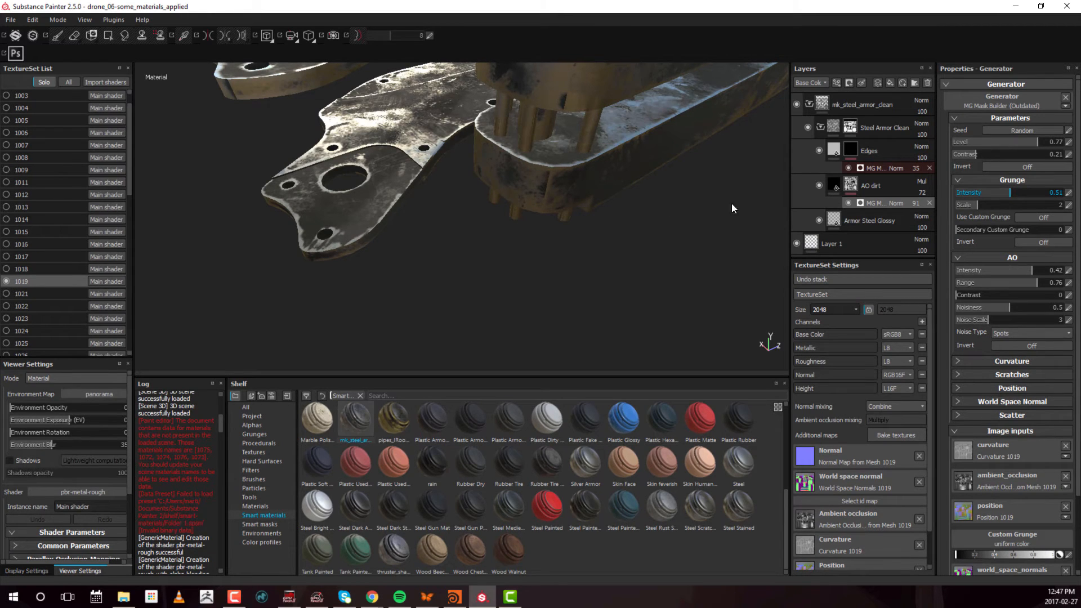
{"action": "right_click_drag", "start_coordinate": [647, 203], "coordinate": [267, 37], "text": "alt"}
{"action": "middle_click_drag", "start_coordinate": [449, 229], "coordinate": [577, 244], "text": "alt"}
{"action": "left_click_drag", "start_coordinate": [577, 244], "coordinate": [556, 226], "text": "alt"}
Switch to texture set 1021 and apply the Caterpillar Metal material above Layer 1
{"action": "left_click", "coordinate": [27, 295]}
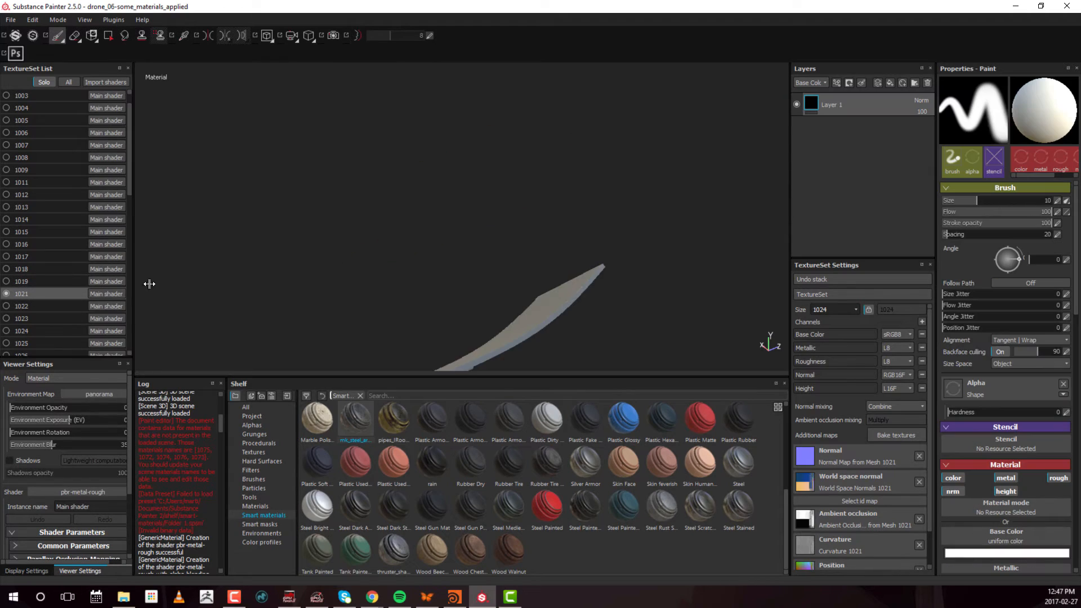
{"action": "left_click_drag", "start_coordinate": [499, 249], "coordinate": [519, 205], "text": "alt"}
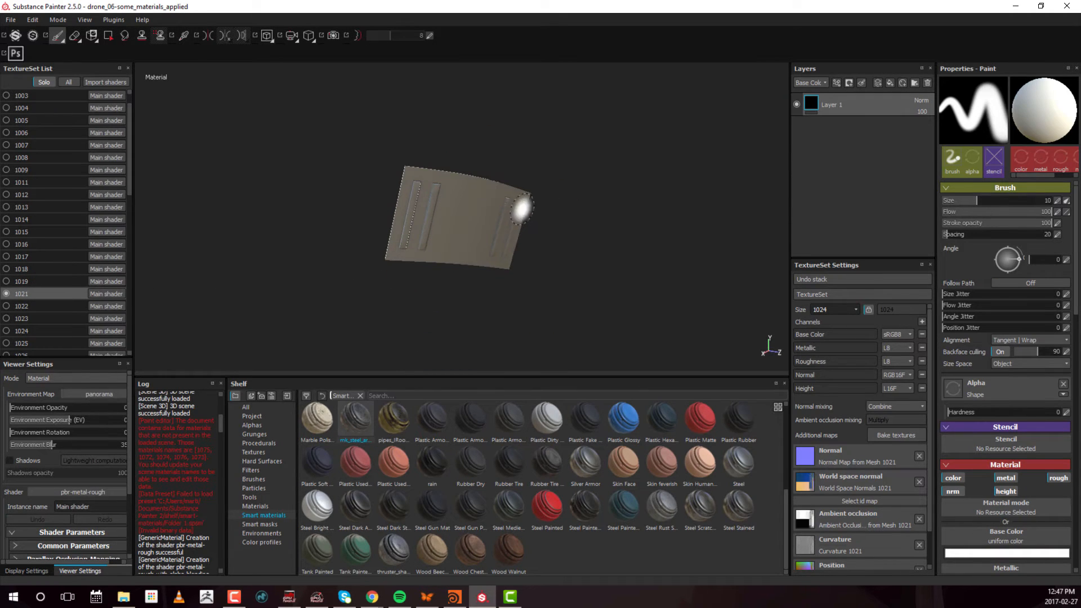
{"action": "left_click", "coordinate": [266, 506]}
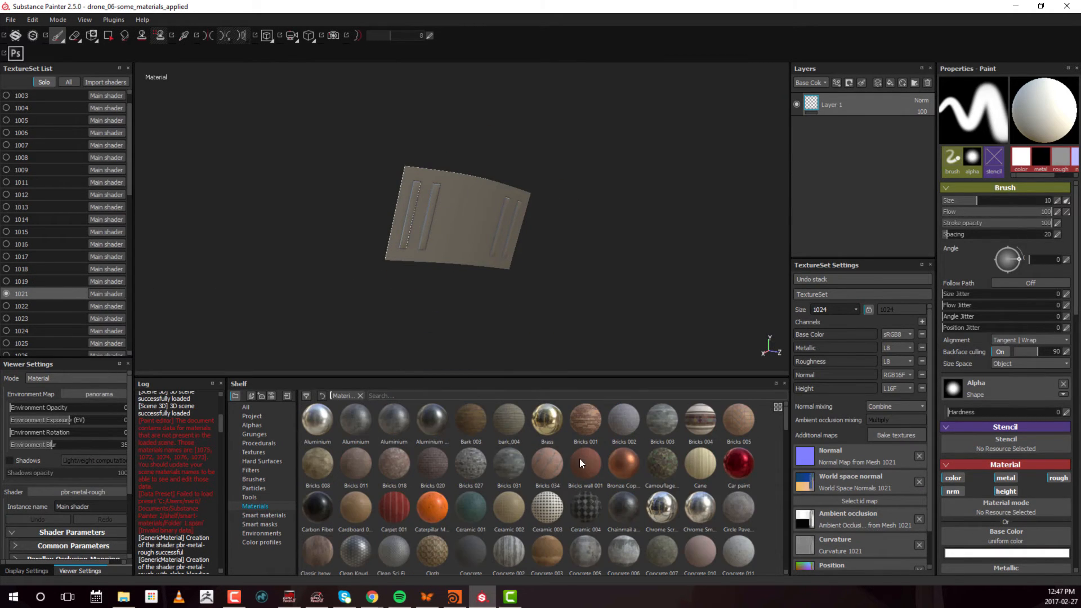
{"action": "left_click_drag", "start_coordinate": [433, 510], "coordinate": [879, 96]}
{"action": "left_click_drag", "start_coordinate": [545, 197], "coordinate": [505, 207], "text": "alt"}
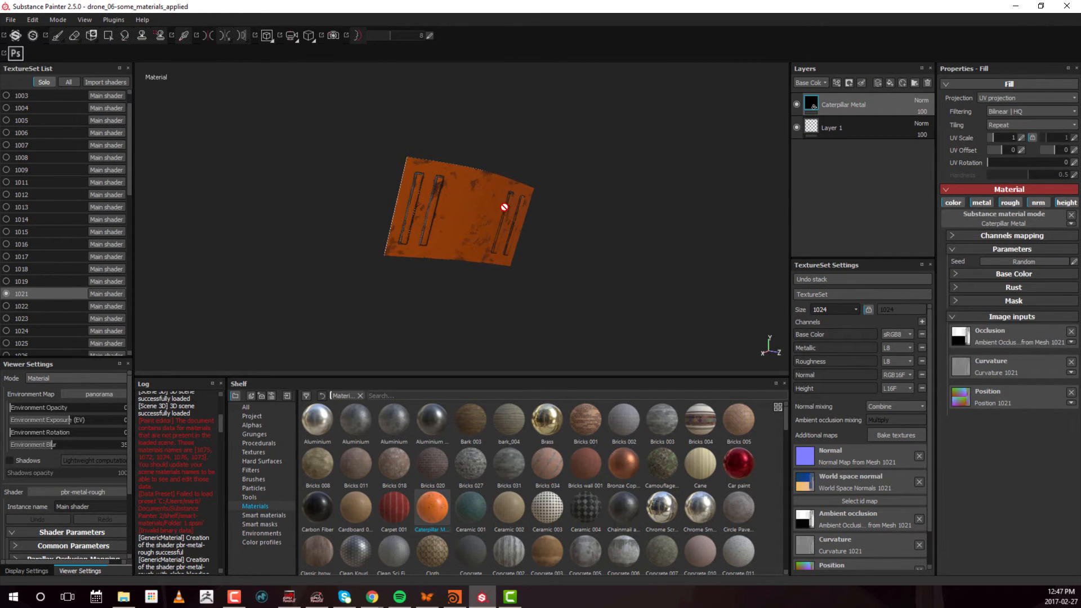
{"action": "left_click_drag", "start_coordinate": [376, 230], "coordinate": [672, 58], "text": "alt"}
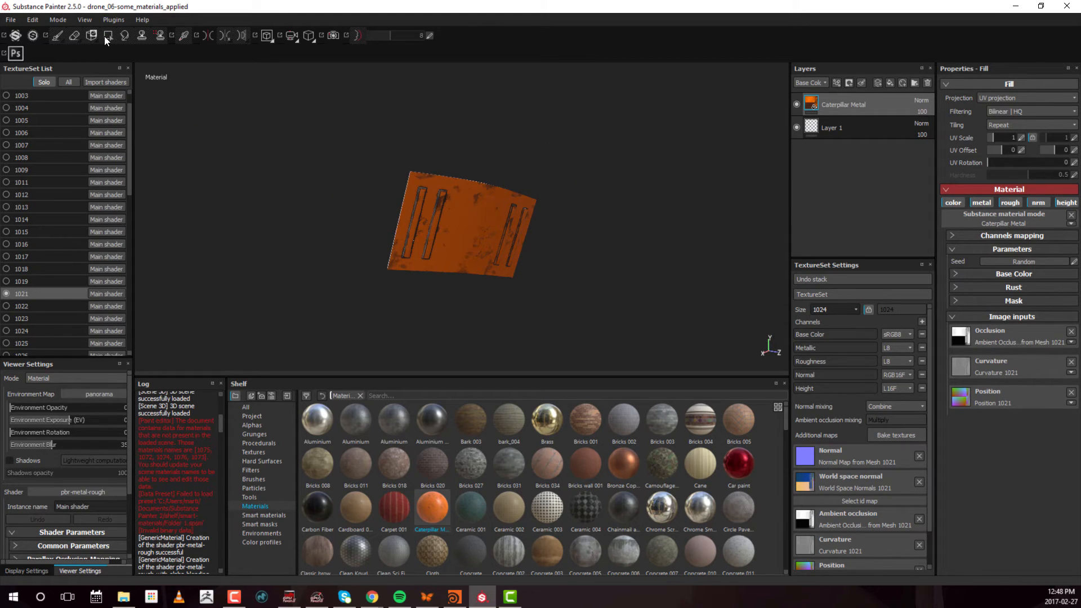
{"action": "left_click_drag", "start_coordinate": [928, 104], "coordinate": [576, 215]}
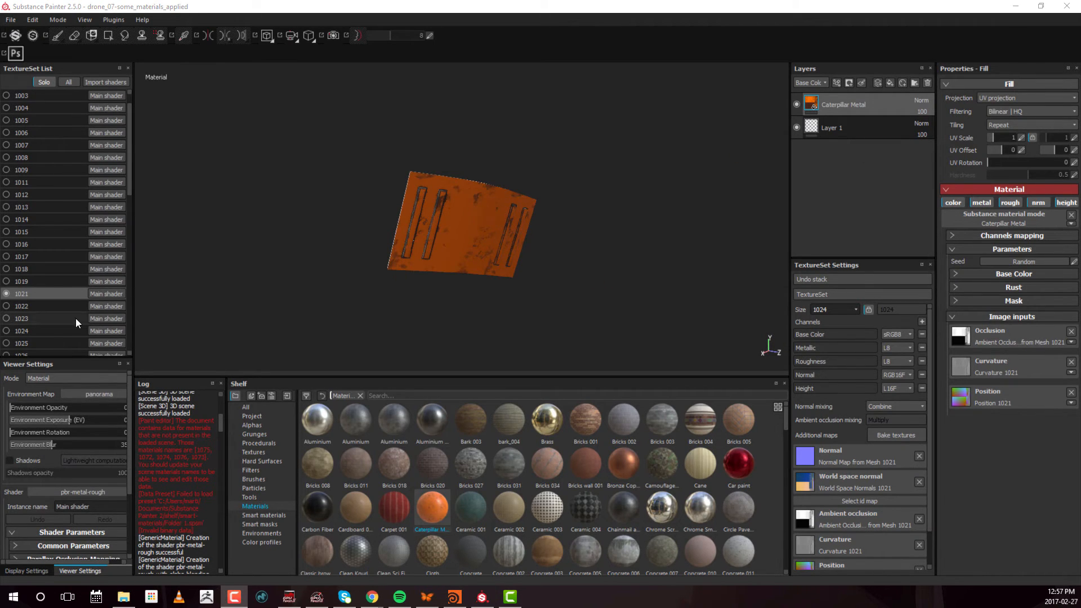
Switch to texture set 1022 and apply the mk_steel_armor_clean smart material above Layer 1
{"action": "left_click", "coordinate": [51, 306]}
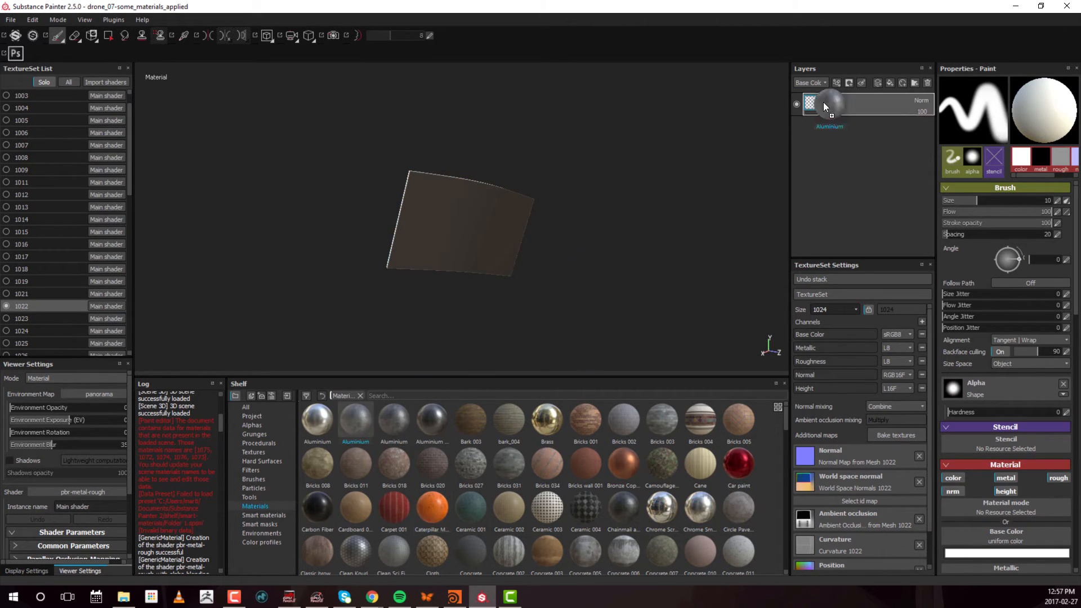
{"action": "left_click", "coordinate": [274, 524]}
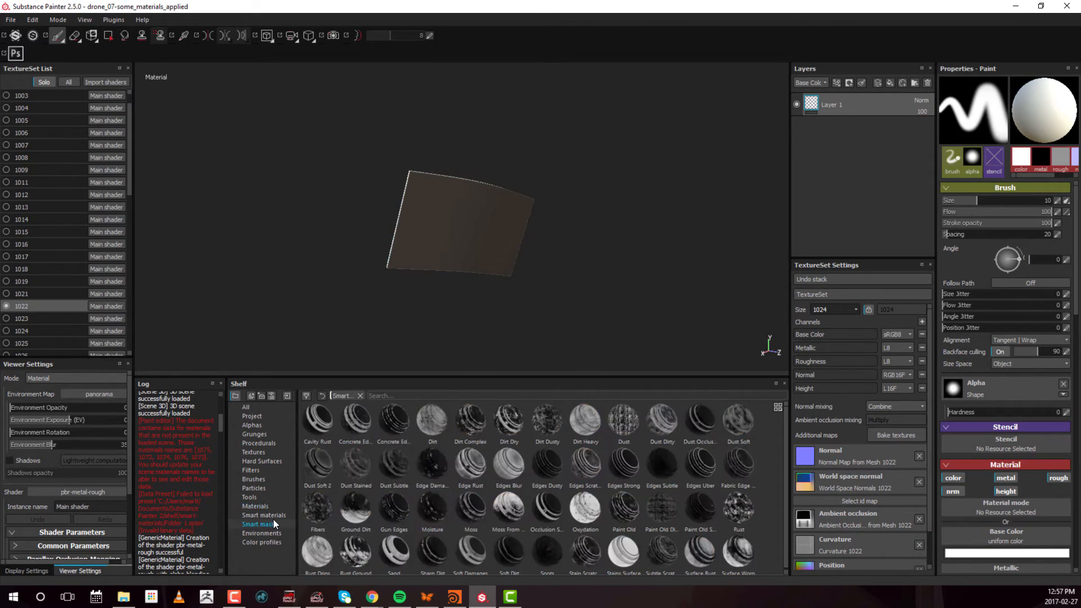
{"action": "left_click", "coordinate": [264, 516]}
{"action": "left_click_drag", "start_coordinate": [355, 420], "coordinate": [861, 103]}
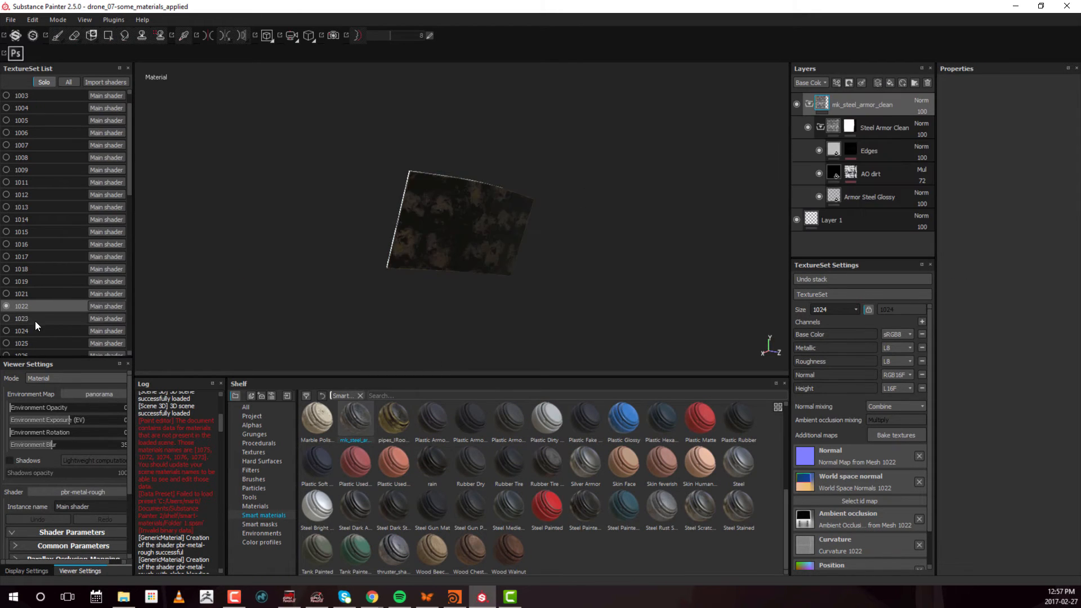
Check texture set 1023, then switch to texture set 1024 and apply the Caterpillar Metal material above Layer 1
{"action": "left_click", "coordinate": [36, 320]}
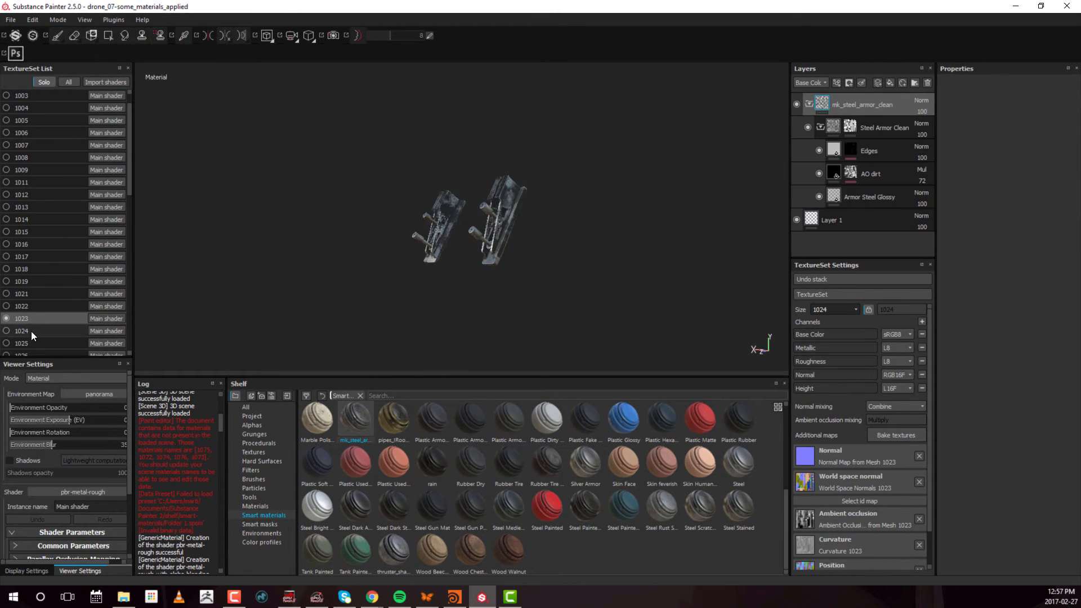
{"action": "left_click", "coordinate": [33, 331]}
{"action": "left_click", "coordinate": [255, 506]}
{"action": "left_click_drag", "start_coordinate": [432, 507], "coordinate": [894, 95]}
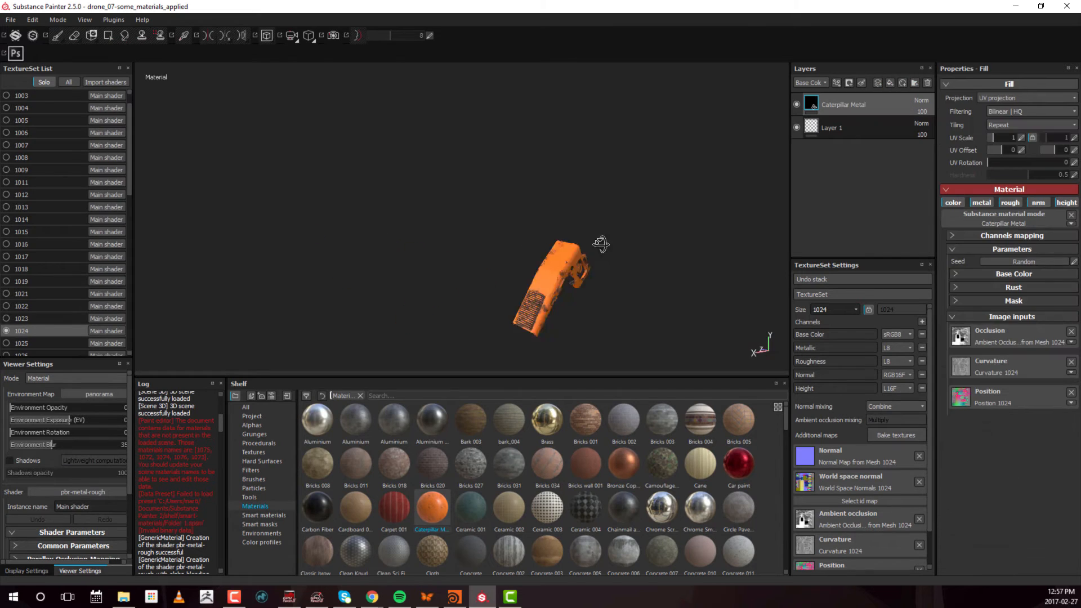
Switch to texture set 1025 and apply the mk_steel_armor_clean smart material above Layer 1
{"action": "scroll", "coordinate": [72, 273], "scroll_direction": "down", "scroll_amount": 2}
{"action": "left_click", "coordinate": [72, 274]}
{"action": "left_click", "coordinate": [264, 515]}
{"action": "mouse_move", "coordinate": [356, 420]}
{"action": "left_mouse_down"}
{"action": "mouse_move", "coordinate": [614, 323]}
{"action": "mouse_move", "coordinate": [862, 104]}
{"action": "left_mouse_up"}
Switch to texture set 1026 and apply the Caterpillar Metal material above Layer 1
{"action": "left_click", "coordinate": [72, 288]}
{"action": "left_click", "coordinate": [255, 506]}
{"action": "left_click_drag", "start_coordinate": [432, 507], "coordinate": [845, 104]}
Switch to texture set 1027 and apply the mk_steel_armor_clean smart material above Layer 1
{"action": "left_click", "coordinate": [53, 300]}
{"action": "left_click", "coordinate": [264, 515]}
{"action": "left_click_drag", "start_coordinate": [356, 419], "coordinate": [867, 100]}
{"action": "right_click_drag", "start_coordinate": [578, 259], "coordinate": [648, 276], "text": "alt"}
Fill the Steel Armor Clean mask on texture set 1027 over the model's parts using Polygon Fill
{"action": "left_click", "coordinate": [851, 126]}
{"action": "left_click", "coordinate": [108, 35]}
{"action": "middle_click_drag", "start_coordinate": [290, 160], "coordinate": [250, 141], "text": "alt"}
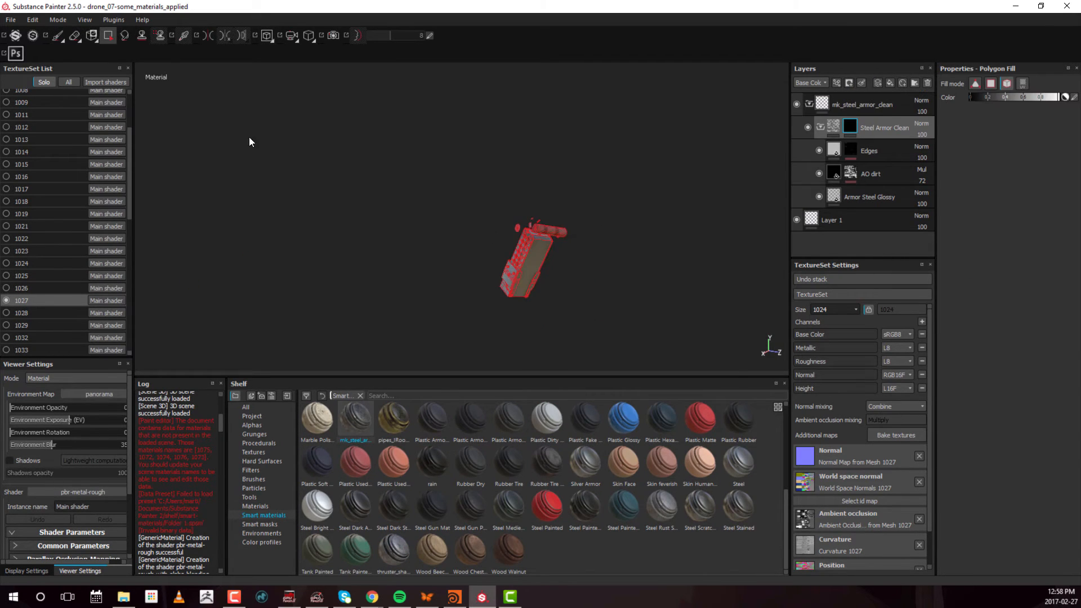
{"action": "left_click_drag", "start_coordinate": [541, 259], "coordinate": [661, 276], "text": "alt"}
{"action": "right_click_drag", "start_coordinate": [661, 276], "coordinate": [531, 260], "text": "alt"}
{"action": "left_click_drag", "start_coordinate": [532, 260], "coordinate": [350, 244], "text": "alt"}
Switch to texture set 1028 and apply the Steel Painted smart material above Layer 1
{"action": "left_click", "coordinate": [53, 313]}
{"action": "middle_click_drag", "start_coordinate": [349, 270], "coordinate": [382, 268], "text": "alt"}
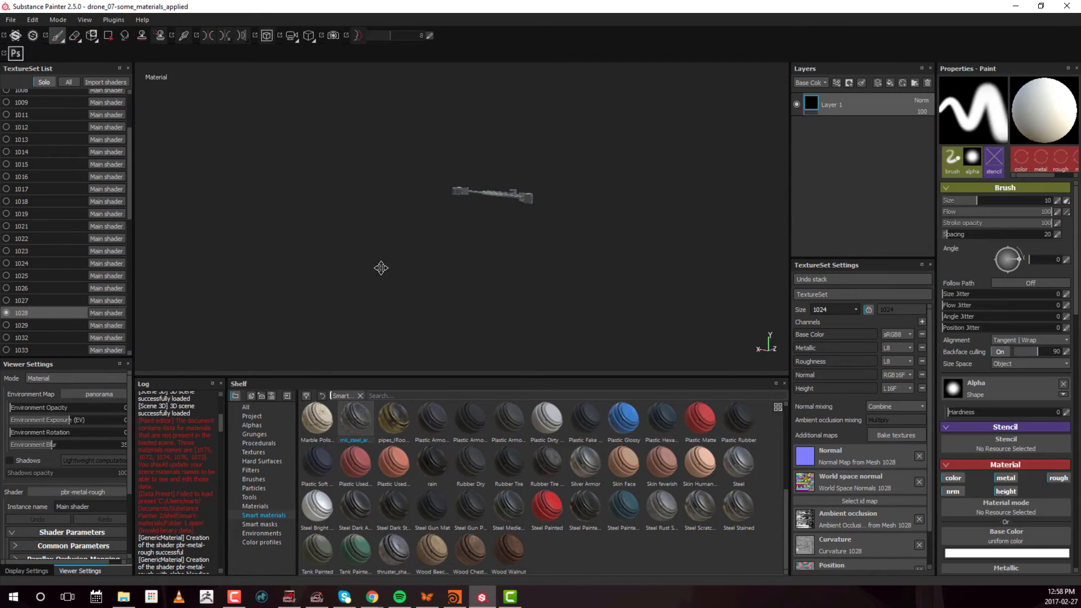
{"action": "left_click_drag", "start_coordinate": [382, 268], "coordinate": [304, 282], "text": "alt"}
{"action": "middle_click_drag", "start_coordinate": [392, 277], "coordinate": [514, 255], "text": "alt"}
{"action": "right_click_drag", "start_coordinate": [514, 256], "coordinate": [543, 260], "text": "alt"}
{"action": "left_click_drag", "start_coordinate": [547, 507], "coordinate": [895, 100]}
{"action": "left_click_drag", "start_coordinate": [489, 237], "coordinate": [482, 246], "text": "alt"}
{"action": "right_click_drag", "start_coordinate": [482, 246], "coordinate": [540, 254], "text": "alt"}
{"action": "middle_click_drag", "start_coordinate": [540, 253], "coordinate": [446, 263], "text": "alt"}
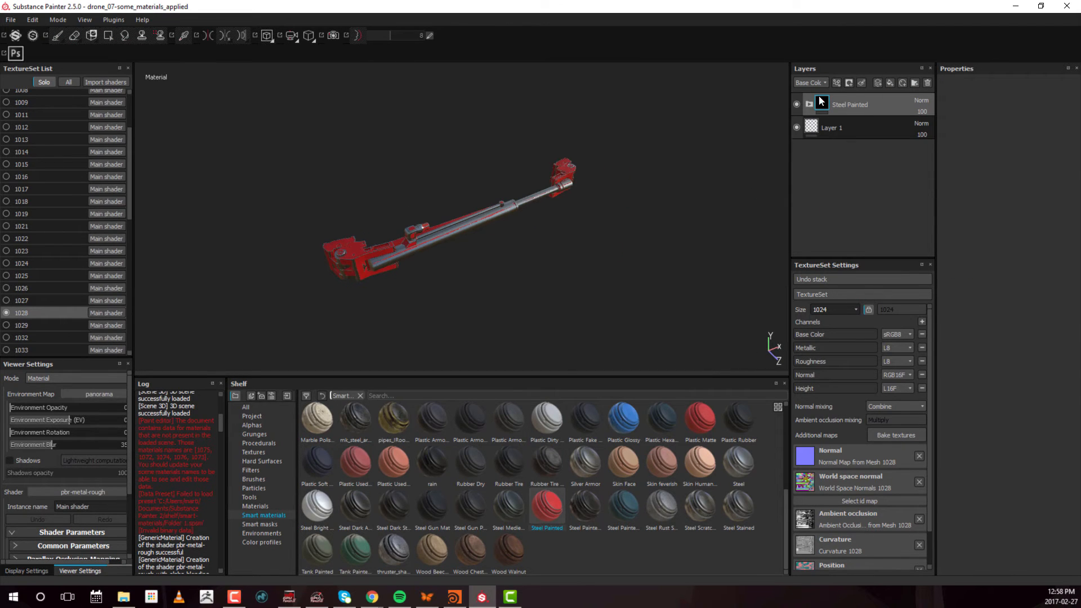
Expand the Steel Painted folder and change the Paint layer's base color to grey
{"action": "left_click", "coordinate": [809, 104]}
{"action": "left_click", "coordinate": [824, 128]}
{"action": "left_click", "coordinate": [993, 264]}
{"action": "left_click_drag", "start_coordinate": [924, 259], "coordinate": [877, 256]}
{"action": "left_click", "coordinate": [1038, 197]}
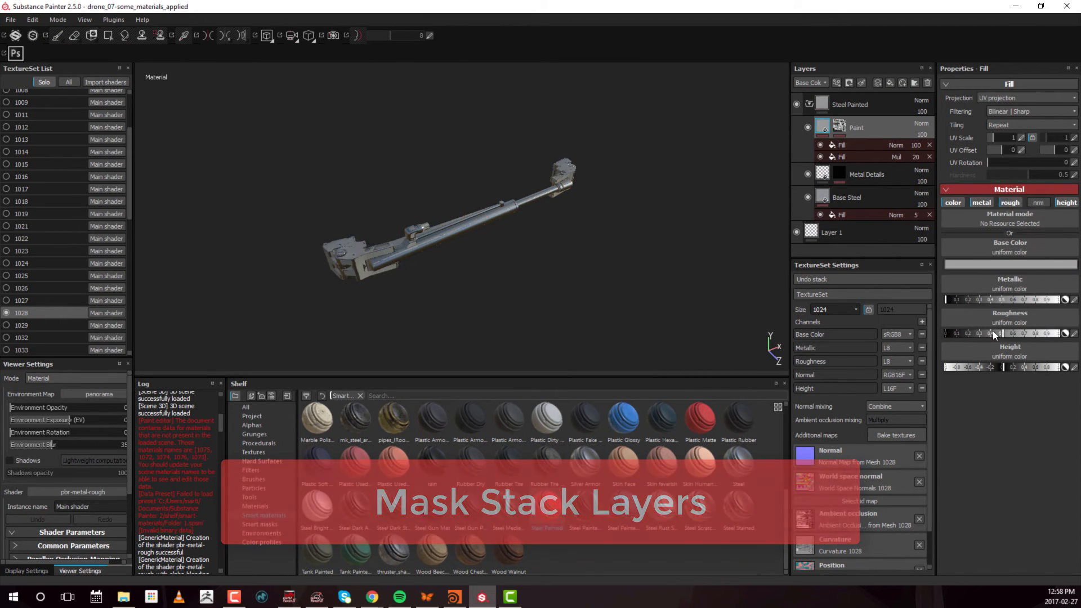
Examine the Dirt 3 fill in the Metal Details mask and compare the model with the Paint layer hidden and shown
{"action": "left_click", "coordinate": [840, 174]}
{"action": "left_click", "coordinate": [868, 204]}
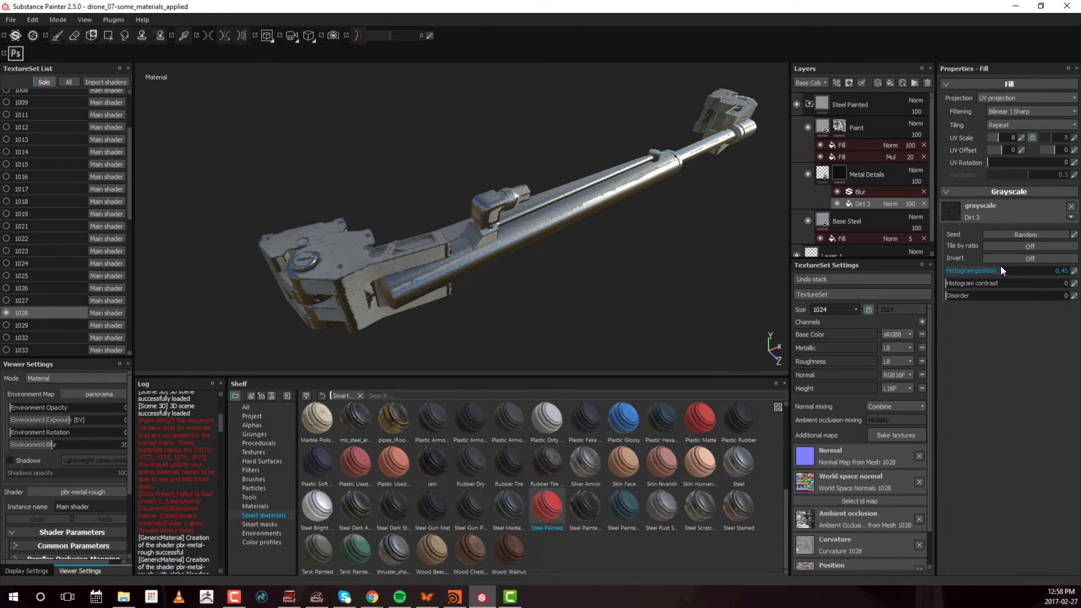
{"action": "left_click", "coordinate": [836, 131]}
{"action": "left_click", "coordinate": [808, 127]}
{"action": "left_click", "coordinate": [809, 127]}
In the Paint mask's MG Mask Editor generator, set Global Balance to 0.04 and Global Contrast to 0.67
{"action": "left_click", "coordinate": [840, 127]}
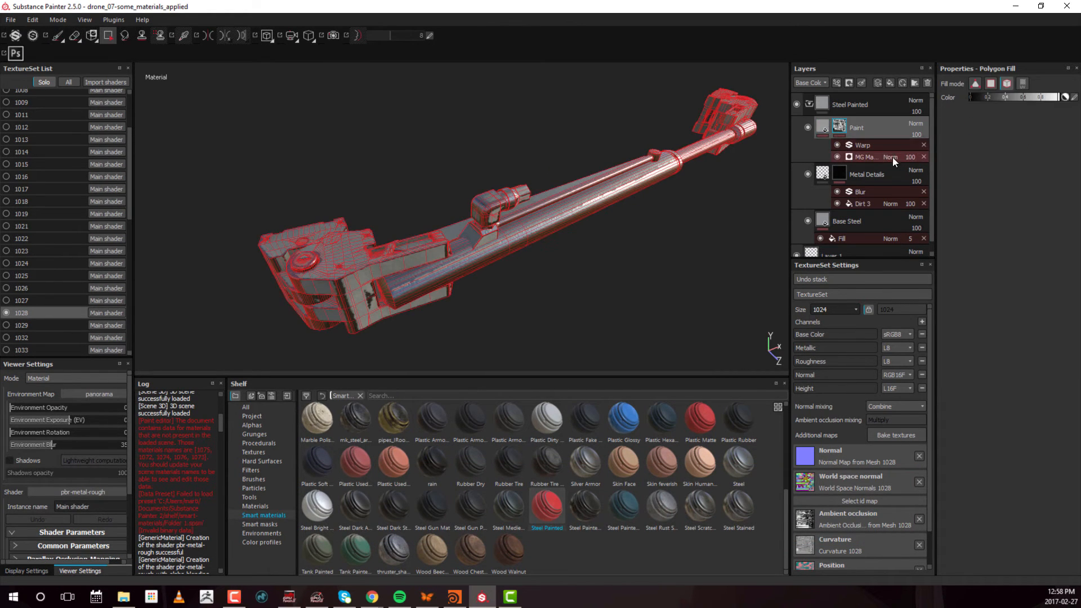
{"action": "left_click", "coordinate": [893, 159]}
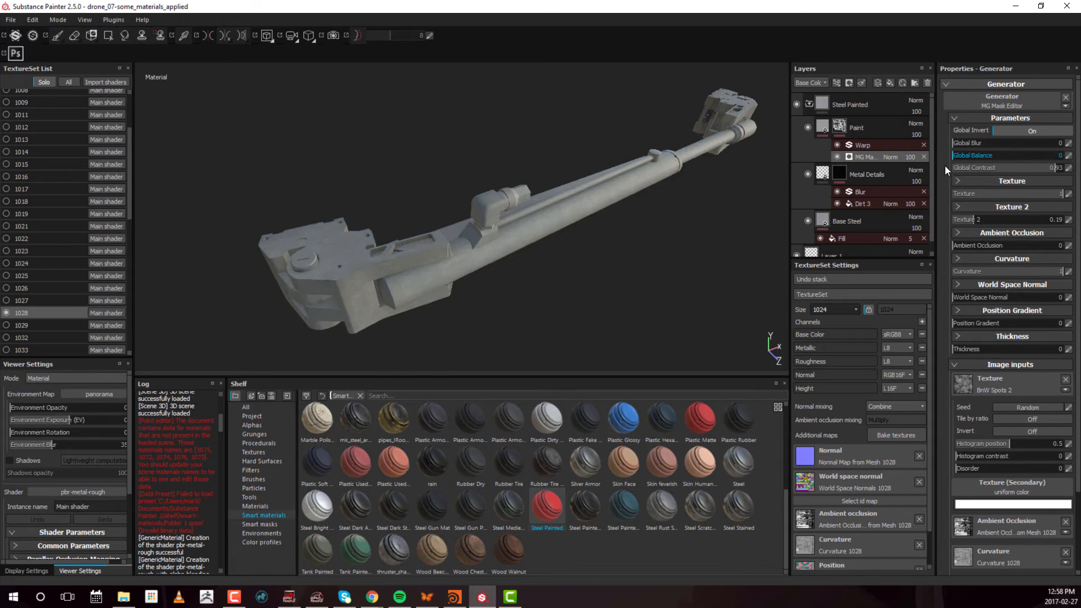
{"action": "left_click_drag", "start_coordinate": [946, 166], "coordinate": [957, 167]}
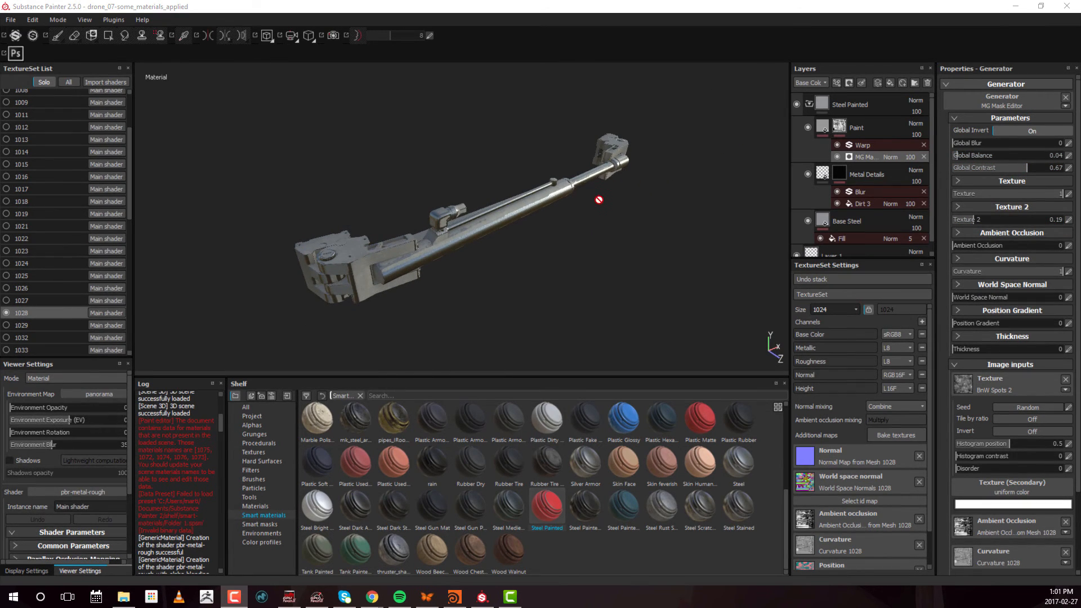
{"action": "left_click_drag", "start_coordinate": [542, 229], "coordinate": [763, 121], "text": "alt"}
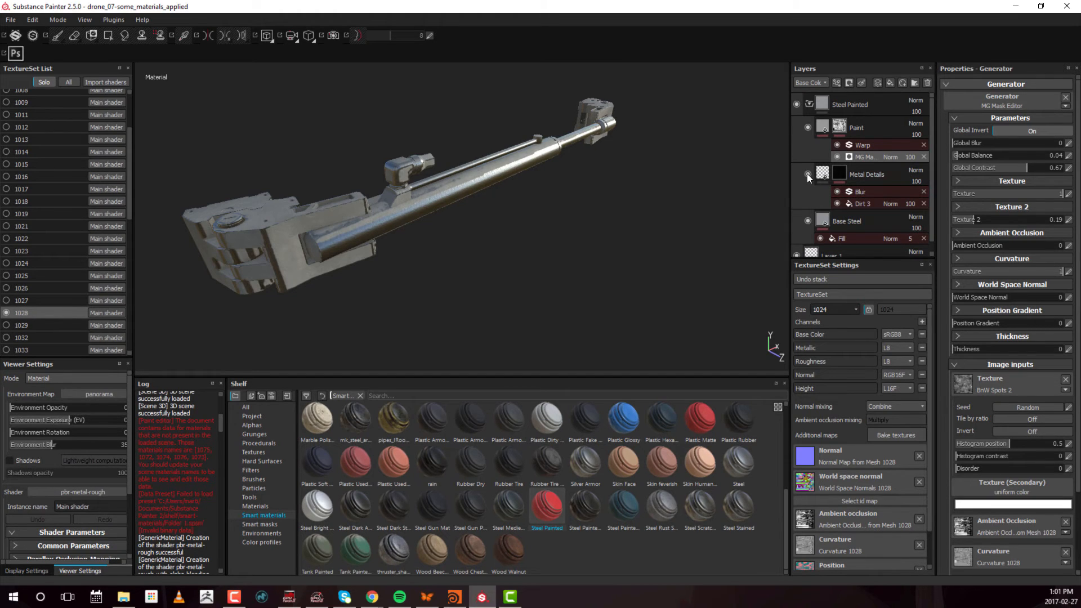
Toggle the visibility of the Base Steel, Metal Details and Paint layers to examine what each contributes to the model
{"action": "left_click", "coordinate": [808, 220]}
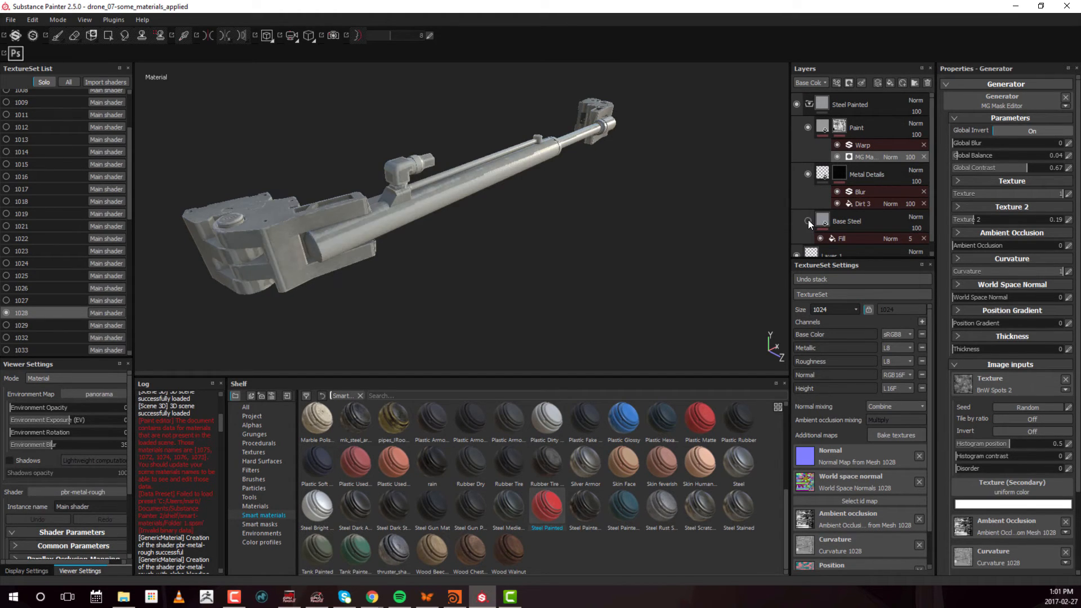
{"action": "left_click", "coordinate": [808, 220]}
{"action": "left_click", "coordinate": [809, 220]}
{"action": "left_click", "coordinate": [809, 220]}
{"action": "left_click", "coordinate": [809, 220]}
{"action": "left_click", "coordinate": [808, 221]}
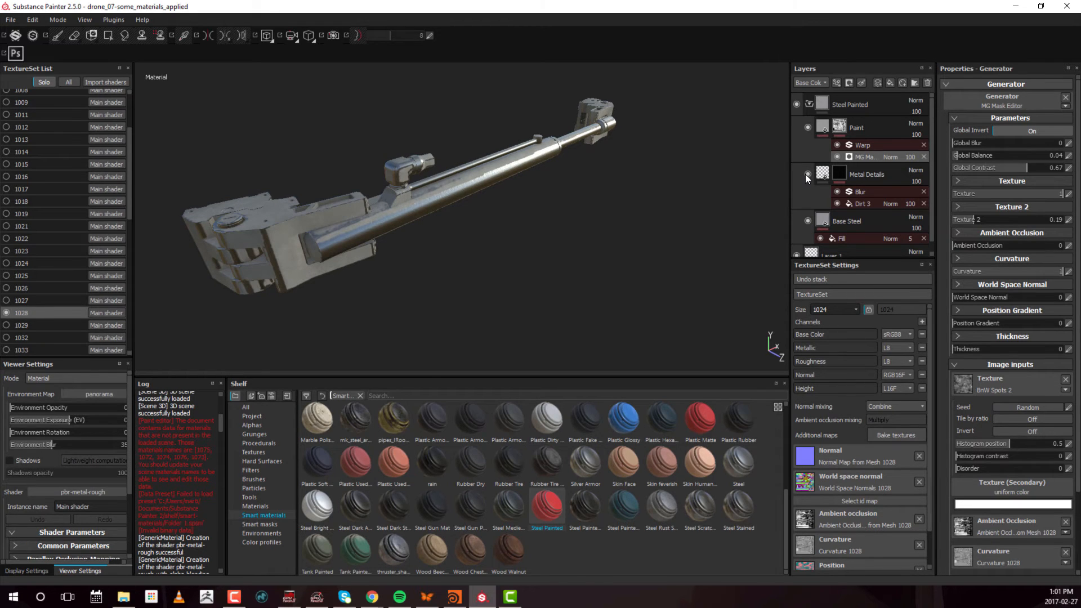
{"action": "left_click", "coordinate": [807, 175]}
{"action": "left_click", "coordinate": [888, 127]}
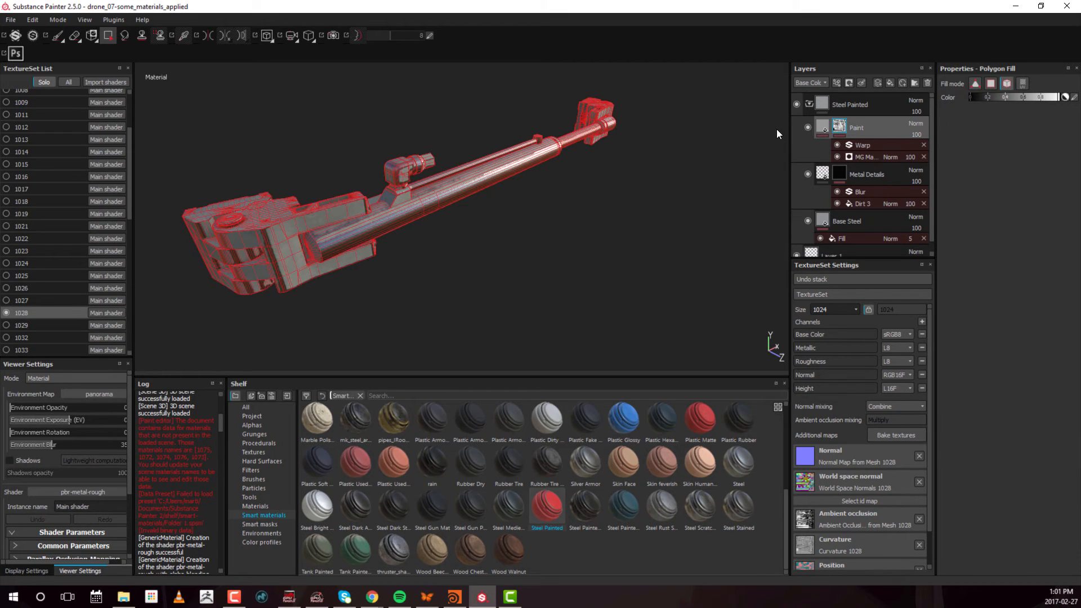
{"action": "left_click", "coordinate": [809, 129]}
{"action": "left_click", "coordinate": [808, 128]}
{"action": "left_click", "coordinate": [809, 129]}
{"action": "left_click", "coordinate": [808, 129]}
{"action": "left_click_drag", "start_coordinate": [311, 255], "coordinate": [503, 242], "text": "alt"}
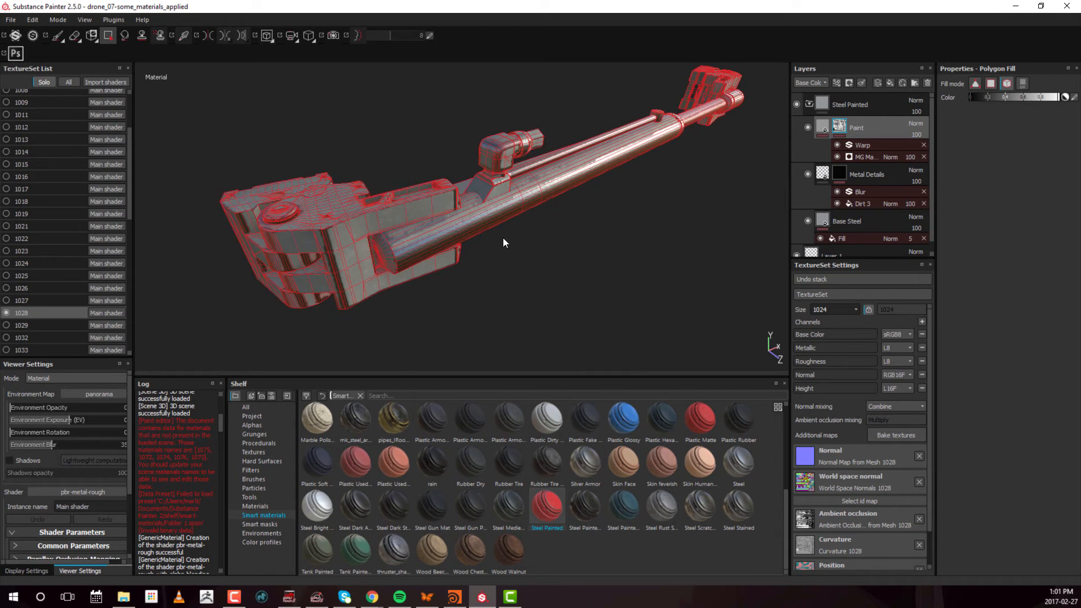
Refine the Paint mask's MG Mask Editor with Global Balance 0.06, Global Contrast 0.6 and Ambient Occlusion 0.05
{"action": "left_click", "coordinate": [864, 156]}
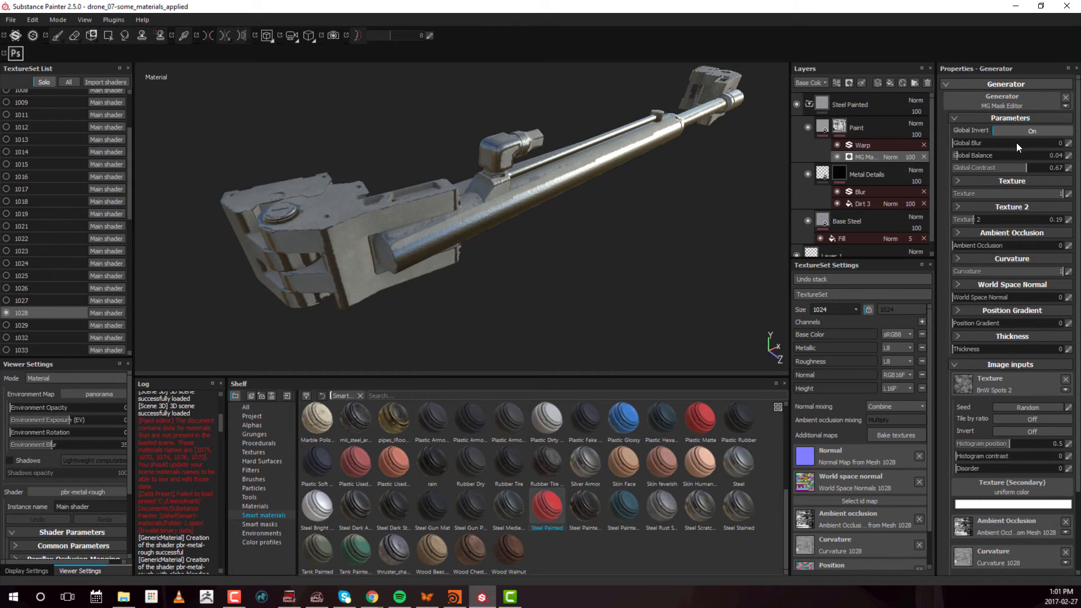
{"action": "mouse_move", "coordinate": [1019, 168]}
{"action": "left_mouse_down"}
{"action": "mouse_move", "coordinate": [977, 167]}
{"action": "mouse_move", "coordinate": [1080, 168]}
{"action": "mouse_move", "coordinate": [1004, 168]}
{"action": "left_mouse_up"}
{"action": "mouse_move", "coordinate": [965, 247]}
{"action": "left_mouse_down"}
{"action": "mouse_move", "coordinate": [1042, 248]}
{"action": "mouse_move", "coordinate": [914, 251]}
{"action": "mouse_move", "coordinate": [967, 248]}
{"action": "mouse_move", "coordinate": [958, 252]}
{"action": "left_mouse_up"}
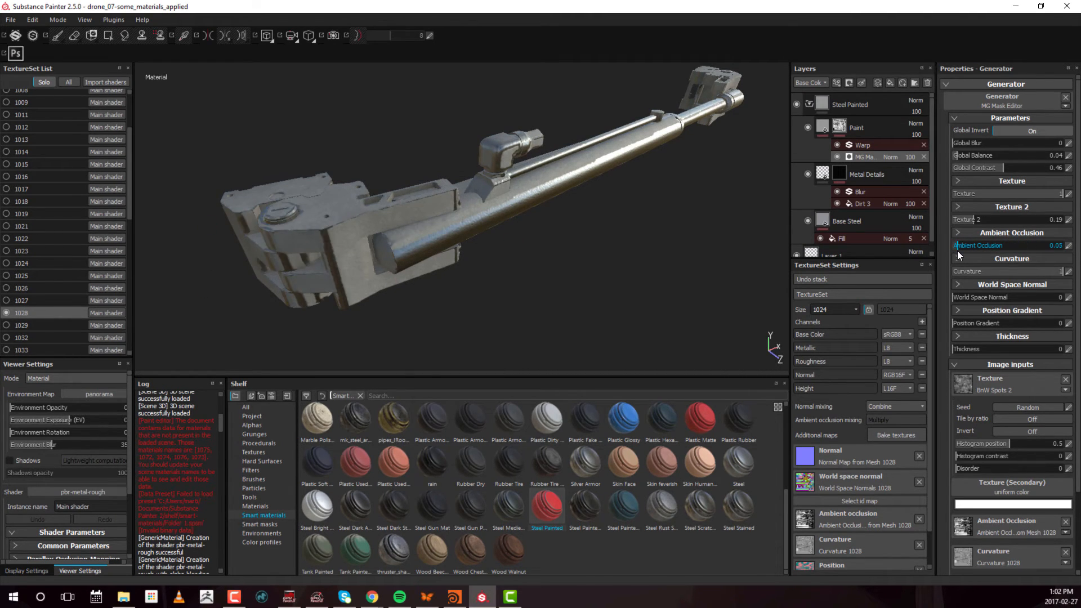
{"action": "mouse_move", "coordinate": [974, 169]}
{"action": "left_mouse_down"}
{"action": "mouse_move", "coordinate": [945, 170]}
{"action": "mouse_move", "coordinate": [1059, 168]}
{"action": "mouse_move", "coordinate": [961, 160]}
{"action": "left_mouse_up"}
{"action": "left_click_drag", "start_coordinate": [512, 289], "coordinate": [595, 240], "text": "alt"}
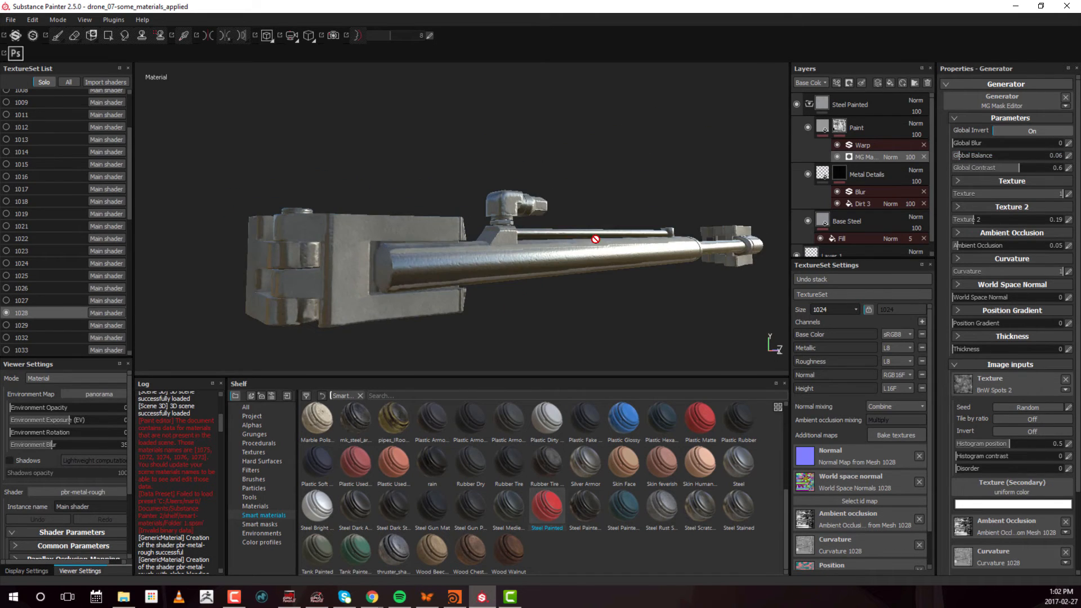
{"action": "left_click_drag", "start_coordinate": [493, 258], "coordinate": [870, 190], "text": "alt"}
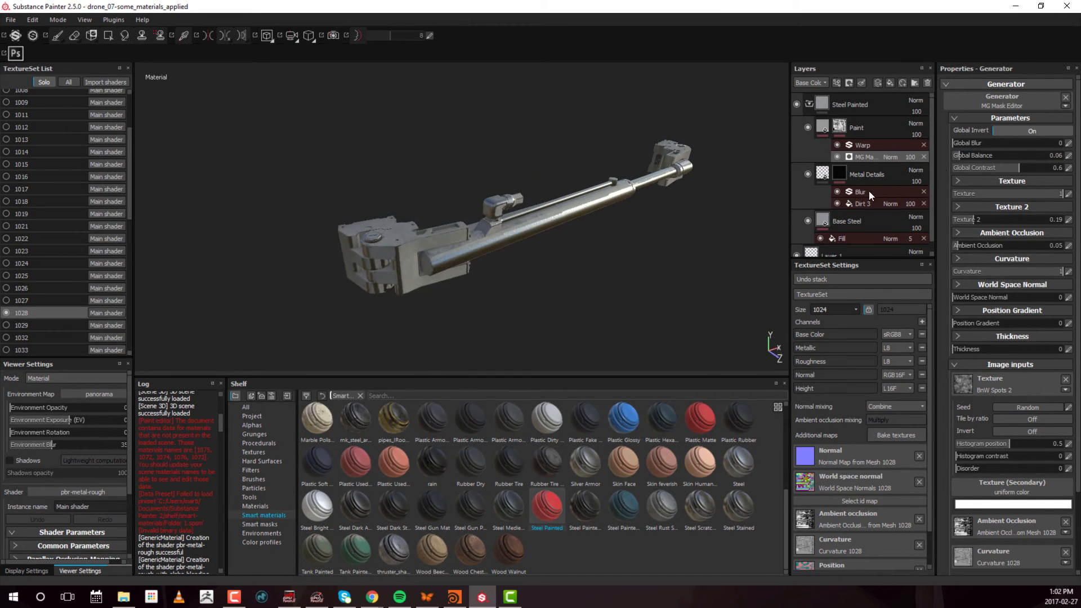
Add a paint effect to the top of the Paint layer's mask stack and activate the Paint brush tool
{"action": "left_click", "coordinate": [867, 142]}
{"action": "left_click", "coordinate": [856, 128]}
{"action": "right_click", "coordinate": [845, 123]}
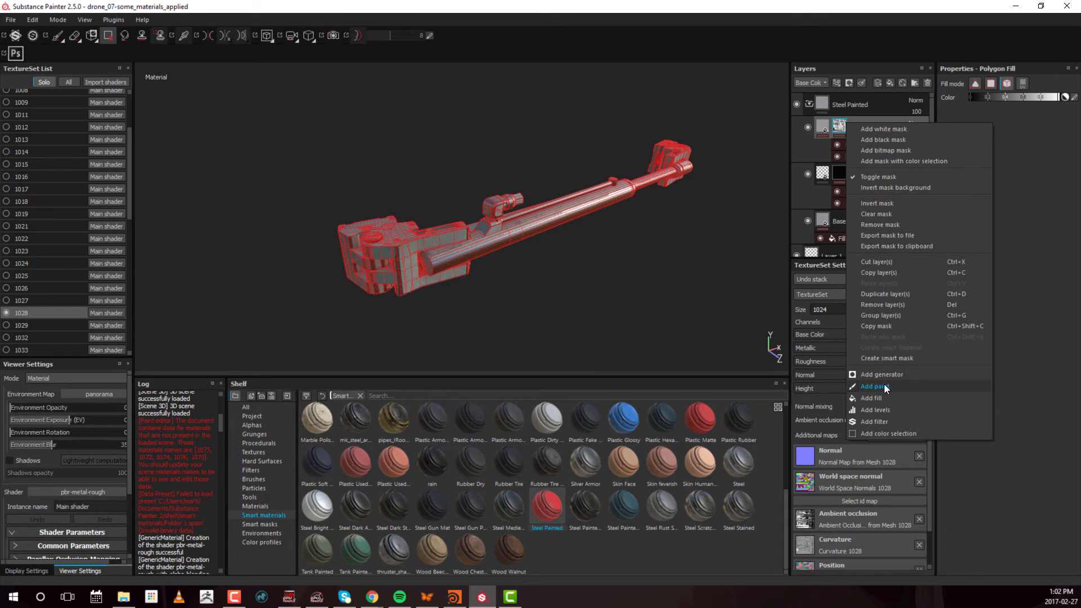
{"action": "left_click", "coordinate": [899, 387]}
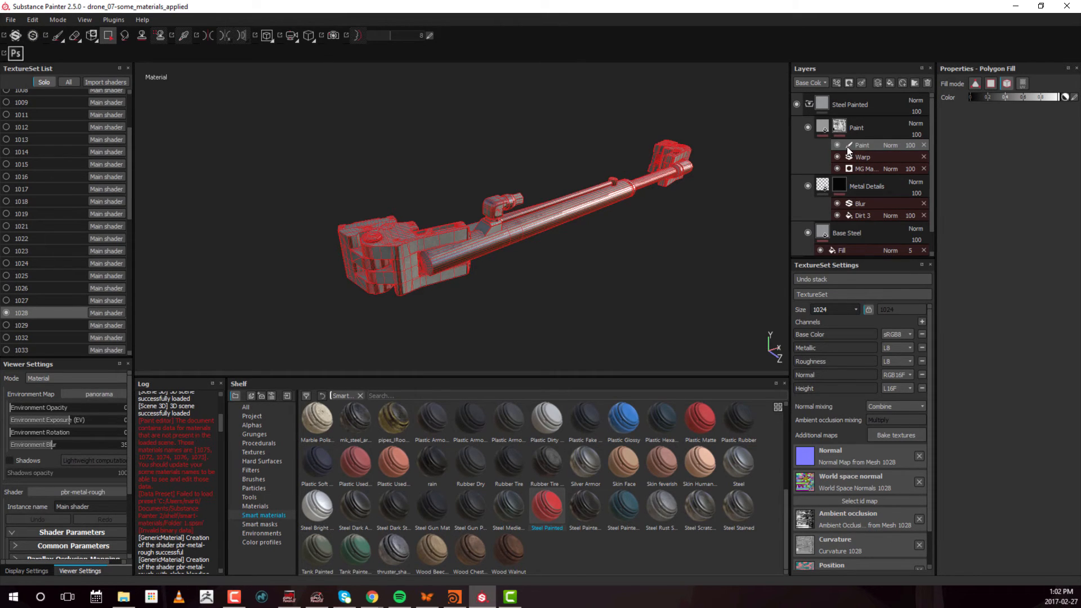
{"action": "left_click", "coordinate": [58, 36]}
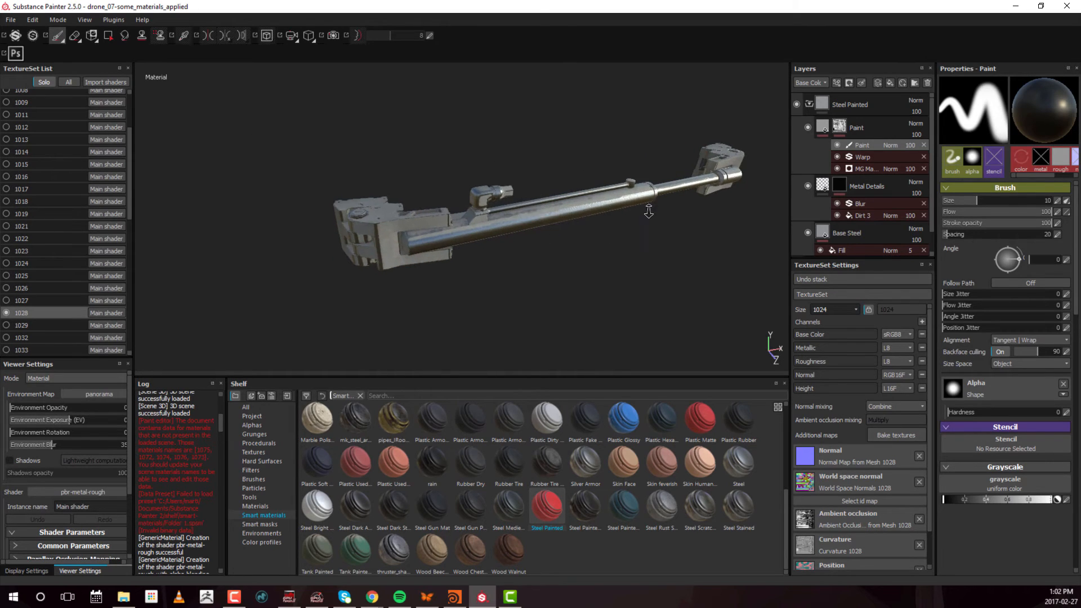
Reduce the paint brush size to 2.73 and set its grayscale value to white for the Paint effect
{"action": "mouse_move", "coordinate": [649, 211]}
{"action": "right_mouse_down", "text": "alt"}
{"action": "mouse_move", "coordinate": [648, 225]}
{"action": "mouse_move", "coordinate": [620, 201]}
{"action": "right_mouse_up", "text": "alt"}
{"action": "left_click_drag", "start_coordinate": [620, 201], "coordinate": [608, 201]}
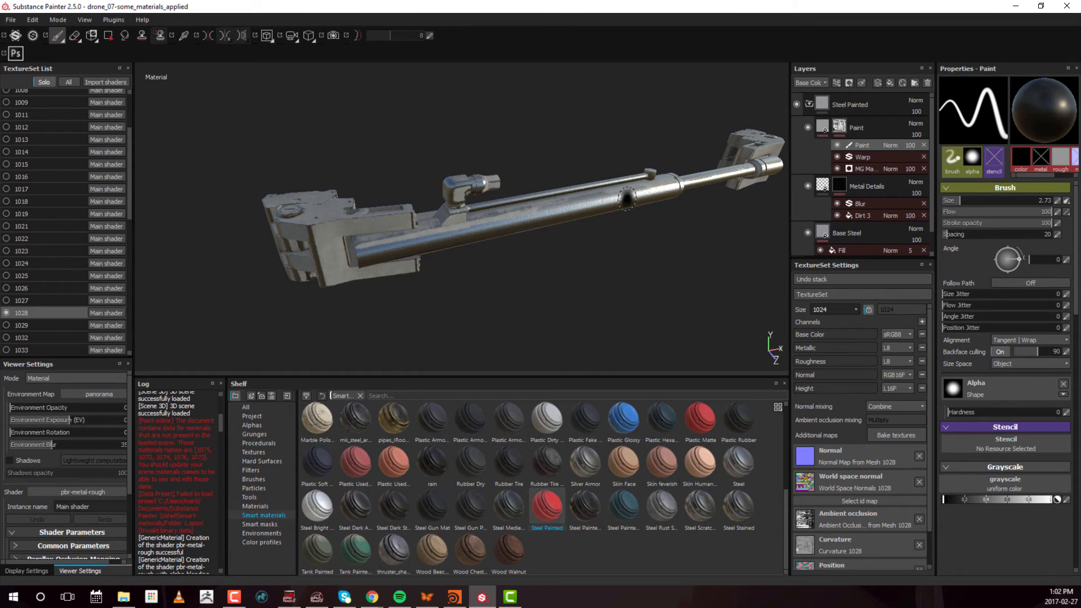
{"action": "mouse_move", "coordinate": [646, 192]}
{"action": "left_mouse_down", "text": "alt"}
{"action": "mouse_move", "coordinate": [675, 220]}
{"action": "mouse_move", "coordinate": [653, 220]}
{"action": "mouse_move", "coordinate": [632, 175]}
{"action": "left_mouse_up", "text": "alt"}
{"action": "left_click_drag", "start_coordinate": [521, 216], "coordinate": [541, 212], "text": "alt"}
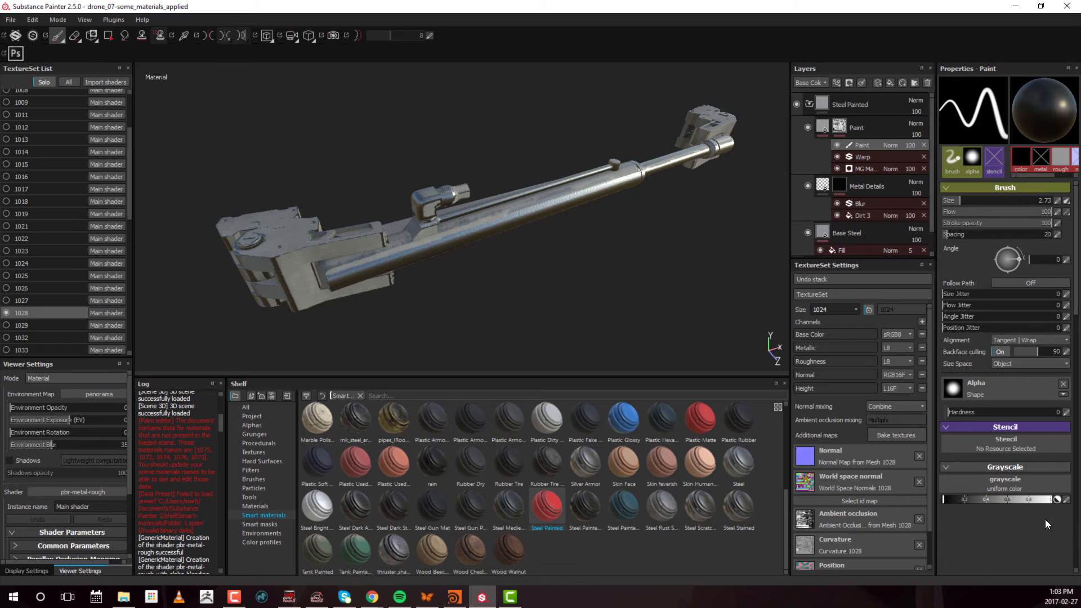
{"action": "left_click", "coordinate": [107, 36]}
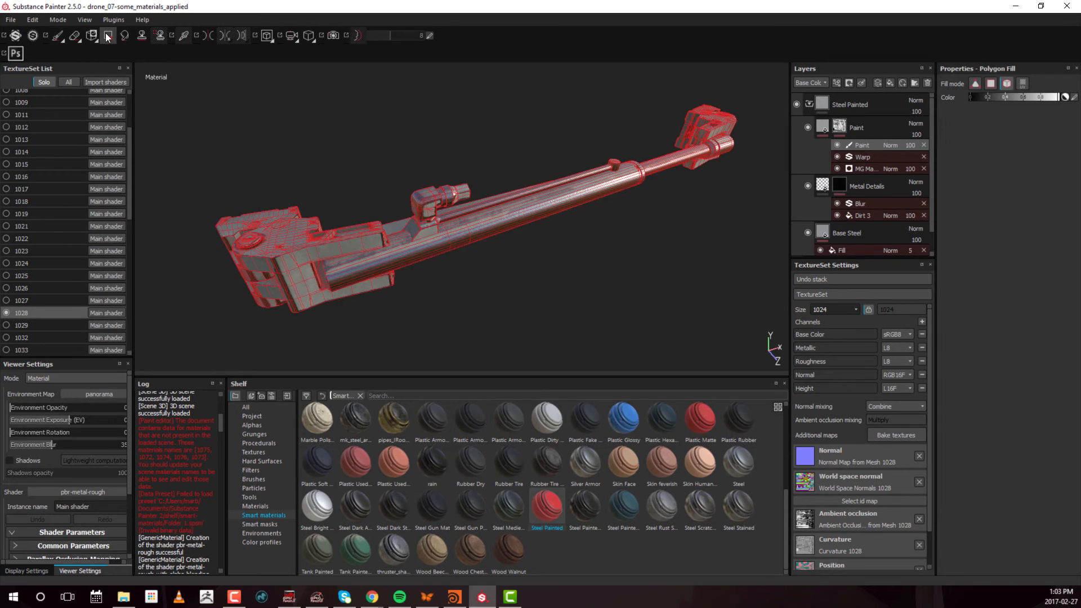
{"action": "left_click", "coordinate": [865, 158]}
{"action": "left_click", "coordinate": [872, 144]}
{"action": "left_click", "coordinate": [58, 37]}
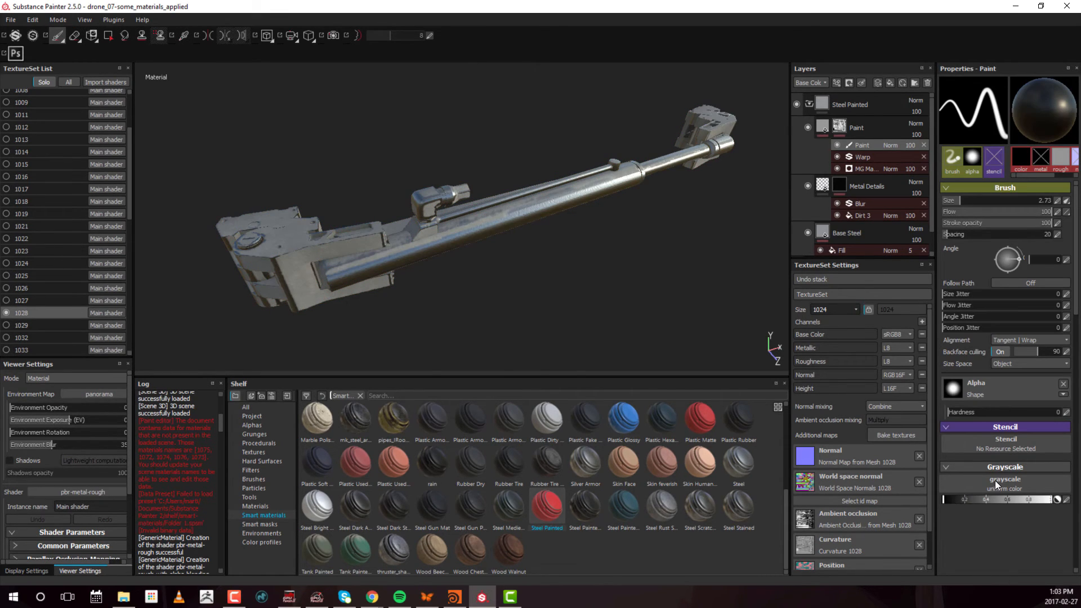
{"action": "left_click_drag", "start_coordinate": [955, 500], "coordinate": [1053, 500]}
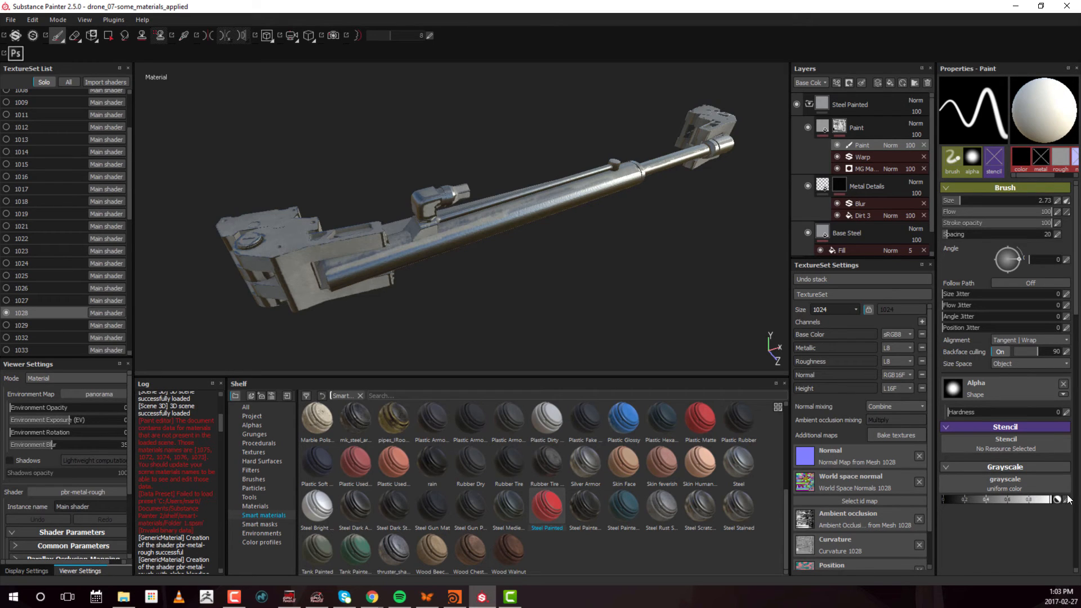
Examine the effect options of the Paint layer's mask and reselect its Paint effect
{"action": "left_click_drag", "start_coordinate": [582, 215], "coordinate": [552, 215], "text": "alt"}
{"action": "right_click_drag", "start_coordinate": [552, 215], "coordinate": [679, 211], "text": "alt"}
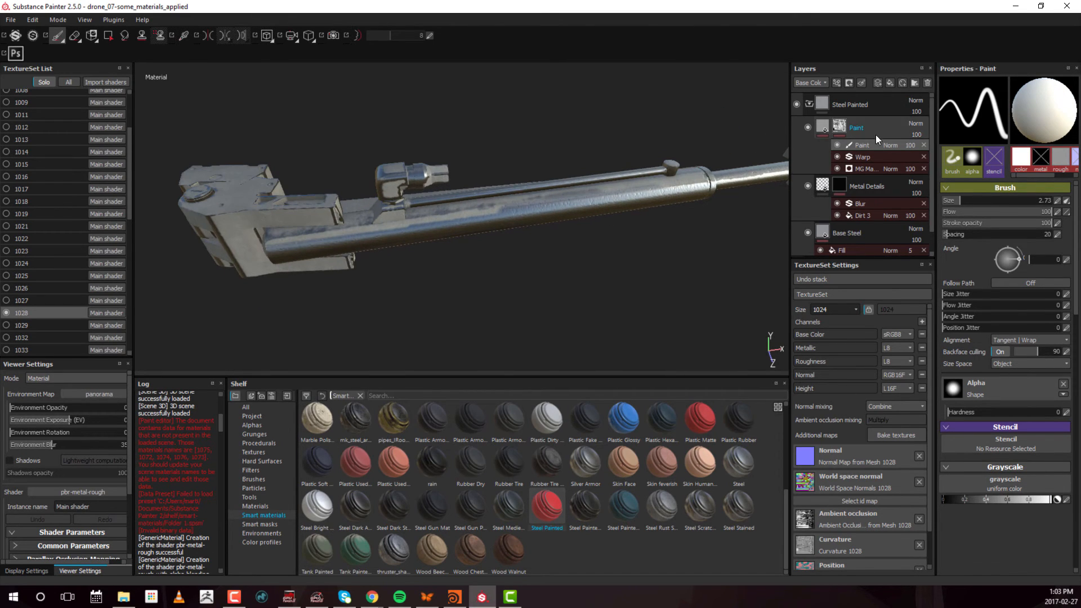
{"action": "left_click", "coordinate": [860, 145]}
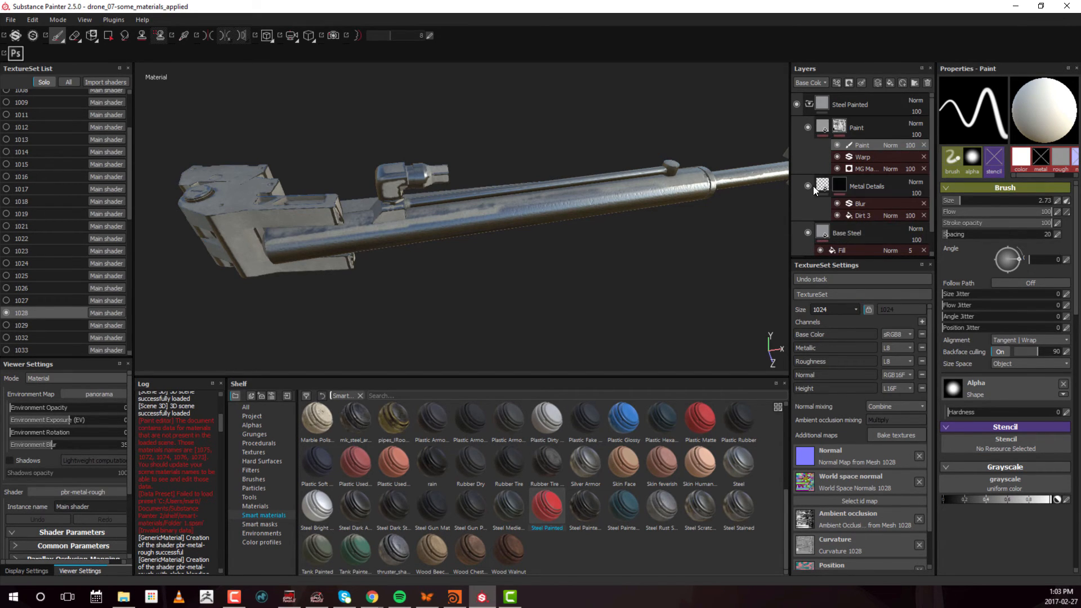
{"action": "right_click", "coordinate": [839, 126]}
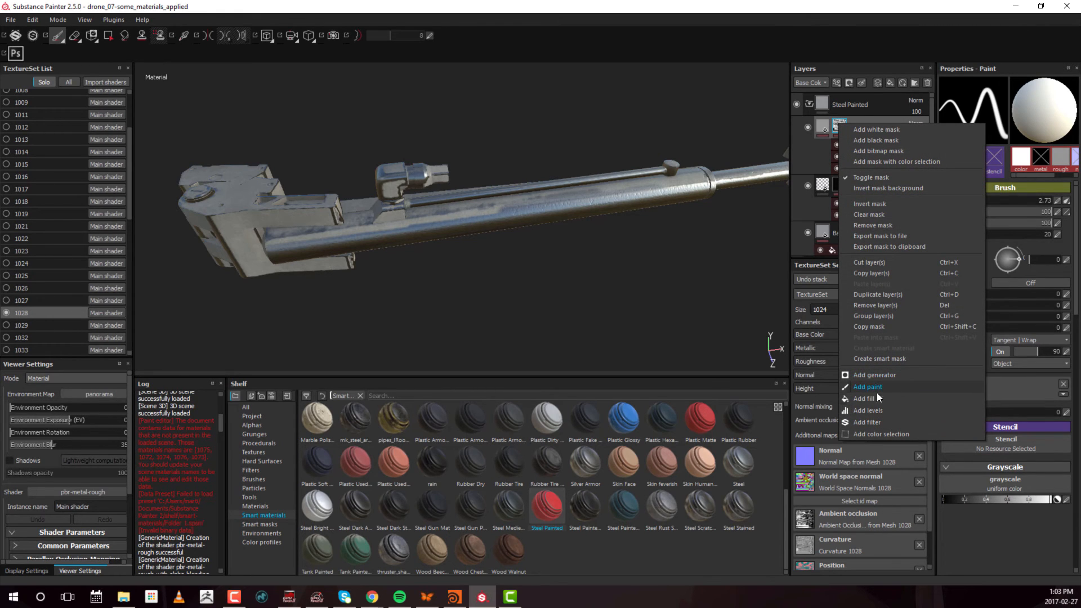
{"action": "left_click", "coordinate": [816, 60]}
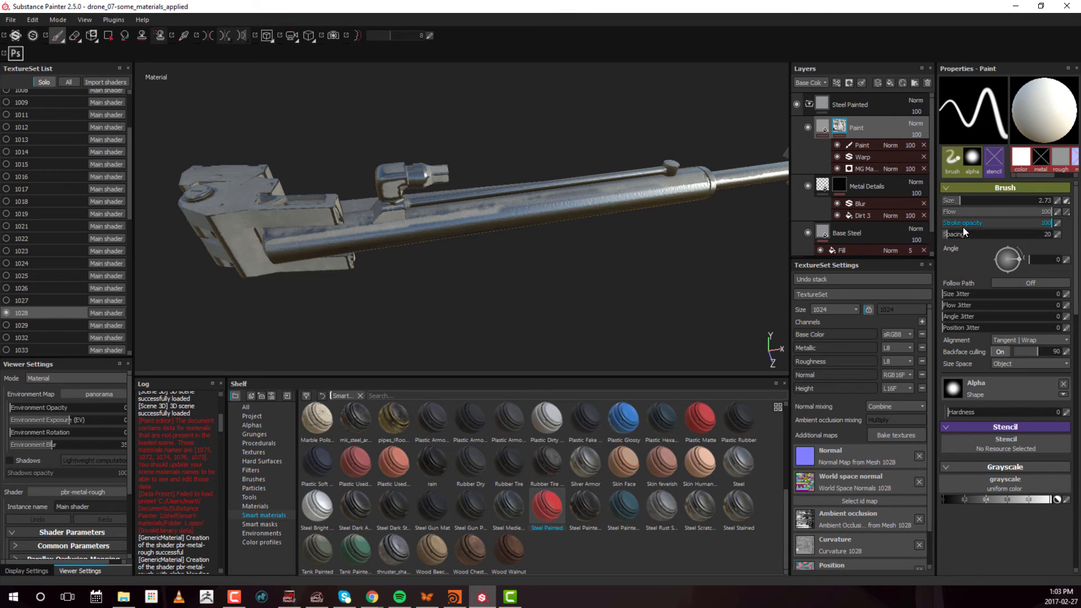
{"action": "left_click", "coordinate": [875, 147]}
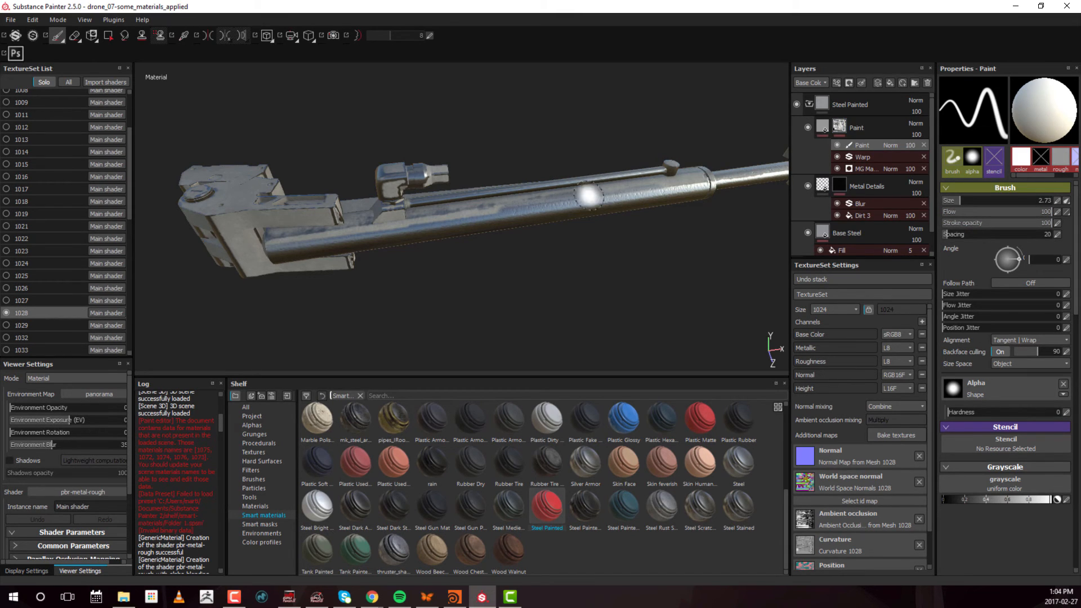
Brush white over the worn areas along the large cylinder in the Paint mask, reducing the brush size to 1.03 for the remaining spots
{"action": "mouse_move", "coordinate": [588, 196]}
{"action": "left_mouse_down"}
{"action": "mouse_move", "coordinate": [540, 212]}
{"action": "mouse_move", "coordinate": [692, 191]}
{"action": "mouse_move", "coordinate": [434, 230]}
{"action": "mouse_move", "coordinate": [447, 231]}
{"action": "left_mouse_up"}
{"action": "mouse_move", "coordinate": [472, 271]}
{"action": "left_mouse_down", "text": "alt"}
{"action": "mouse_move", "coordinate": [446, 285]}
{"action": "mouse_move", "coordinate": [473, 289]}
{"action": "mouse_move", "coordinate": [536, 228]}
{"action": "left_mouse_up", "text": "alt"}
{"action": "key", "text": "ctrl+z"}
{"action": "key", "text": "ctrl+z"}
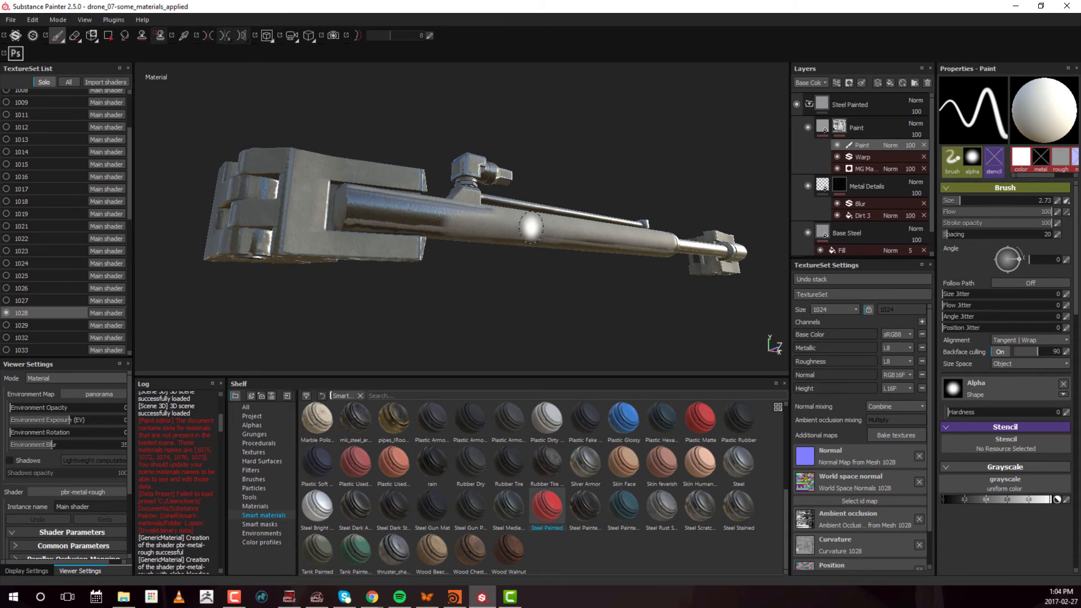
{"action": "right_click_drag", "start_coordinate": [573, 236], "coordinate": [557, 238], "text": "ctrl"}
{"action": "mouse_move", "coordinate": [469, 217]}
{"action": "left_mouse_down"}
{"action": "mouse_move", "coordinate": [453, 211]}
{"action": "mouse_move", "coordinate": [538, 231]}
{"action": "mouse_move", "coordinate": [410, 220]}
{"action": "mouse_move", "coordinate": [350, 198]}
{"action": "mouse_move", "coordinate": [459, 214]}
{"action": "mouse_move", "coordinate": [355, 224]}
{"action": "mouse_move", "coordinate": [535, 248]}
{"action": "left_mouse_up"}
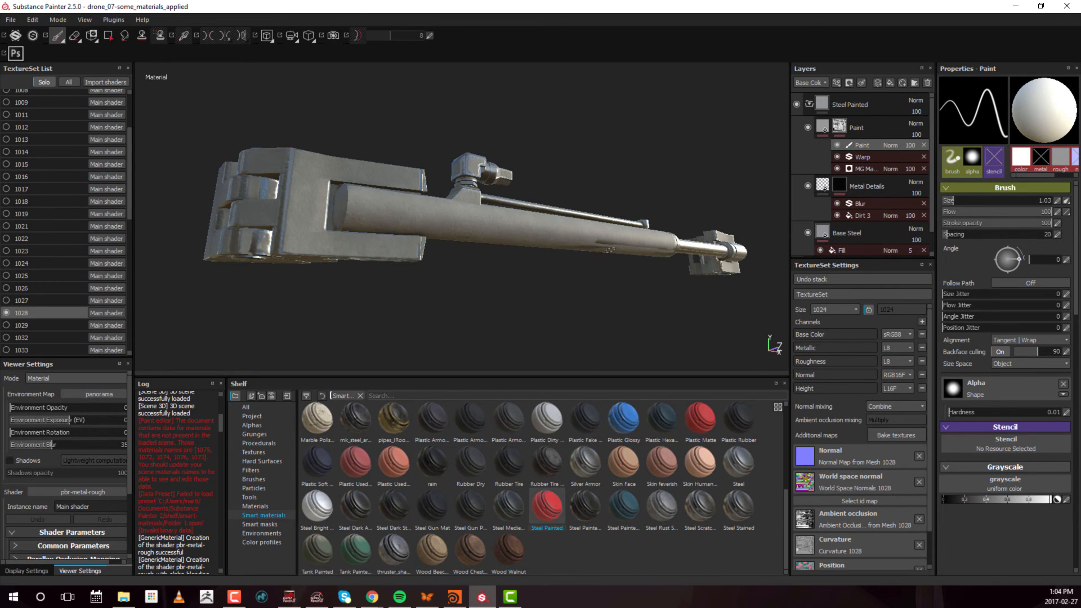
{"action": "mouse_move", "coordinate": [610, 273]}
{"action": "left_mouse_down", "text": "alt"}
{"action": "mouse_move", "coordinate": [465, 258]}
{"action": "mouse_move", "coordinate": [618, 285]}
{"action": "left_mouse_up", "text": "alt"}
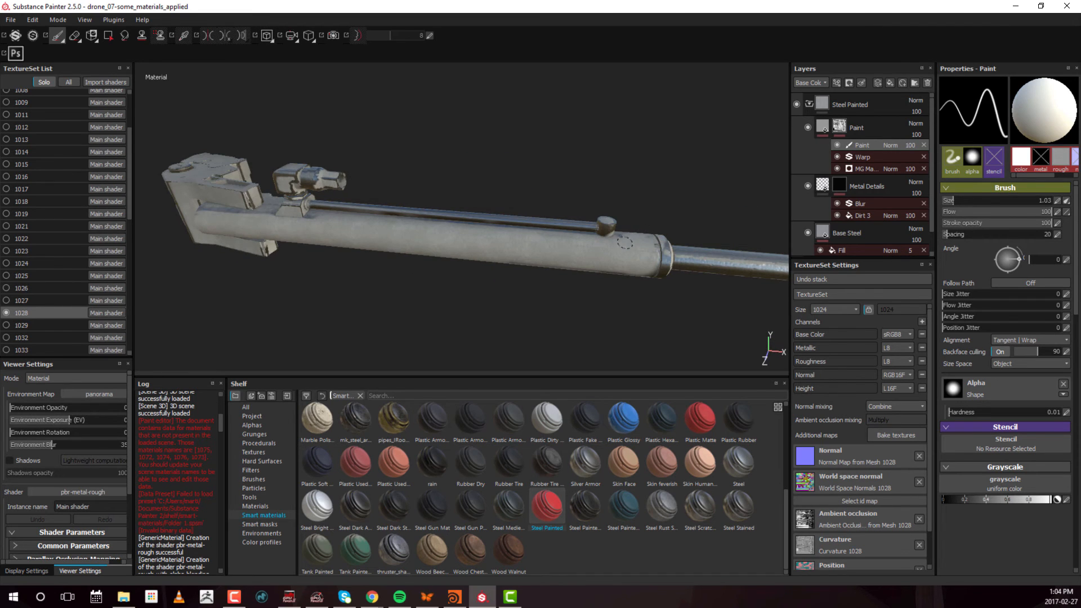
{"action": "left_click_drag", "start_coordinate": [563, 276], "coordinate": [435, 236], "text": "alt"}
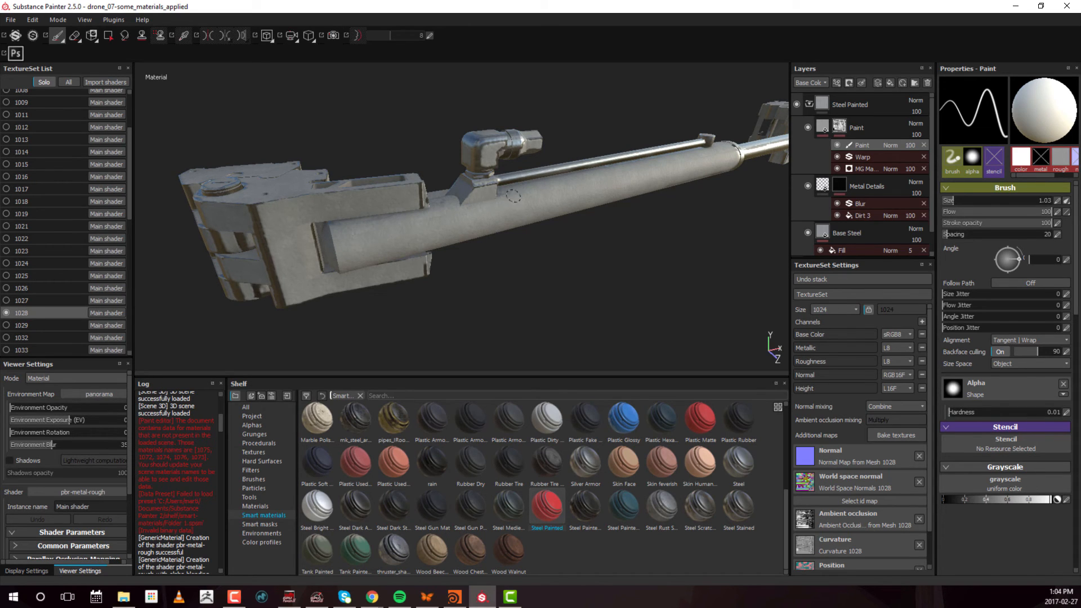
Fill the short cylinder at the arm's far end white in the Paint mask using Polygon Fill in mesh mode
{"action": "right_click_drag", "start_coordinate": [502, 198], "coordinate": [569, 223], "text": "alt"}
{"action": "left_click_drag", "start_coordinate": [569, 223], "coordinate": [581, 228], "text": "alt"}
{"action": "right_click_drag", "start_coordinate": [580, 228], "coordinate": [605, 236], "text": "alt"}
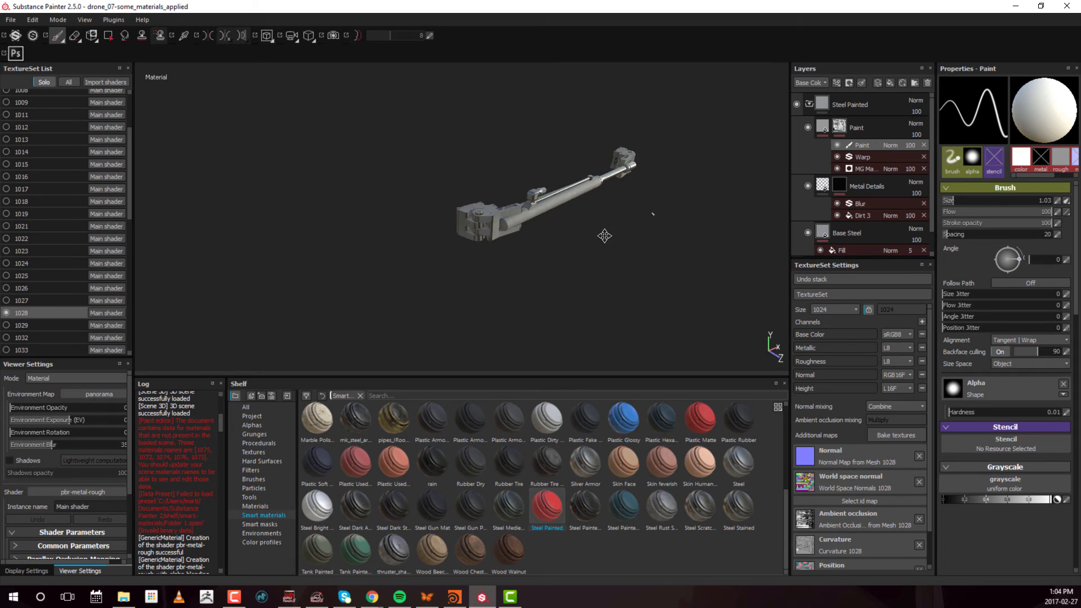
{"action": "mouse_move", "coordinate": [605, 236]}
{"action": "left_mouse_down", "text": "alt"}
{"action": "mouse_move", "coordinate": [601, 252]}
{"action": "mouse_move", "coordinate": [627, 270]}
{"action": "mouse_move", "coordinate": [617, 254]}
{"action": "left_mouse_up", "text": "alt"}
{"action": "scroll", "coordinate": [516, 248], "scroll_direction": "up", "scroll_amount": 5}
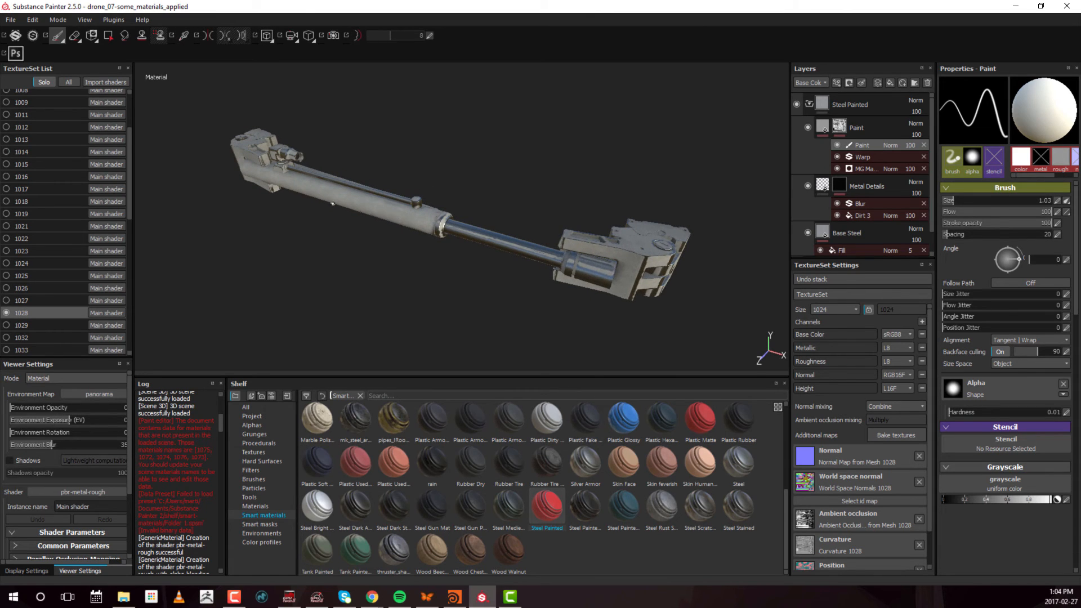
{"action": "left_click", "coordinate": [108, 38]}
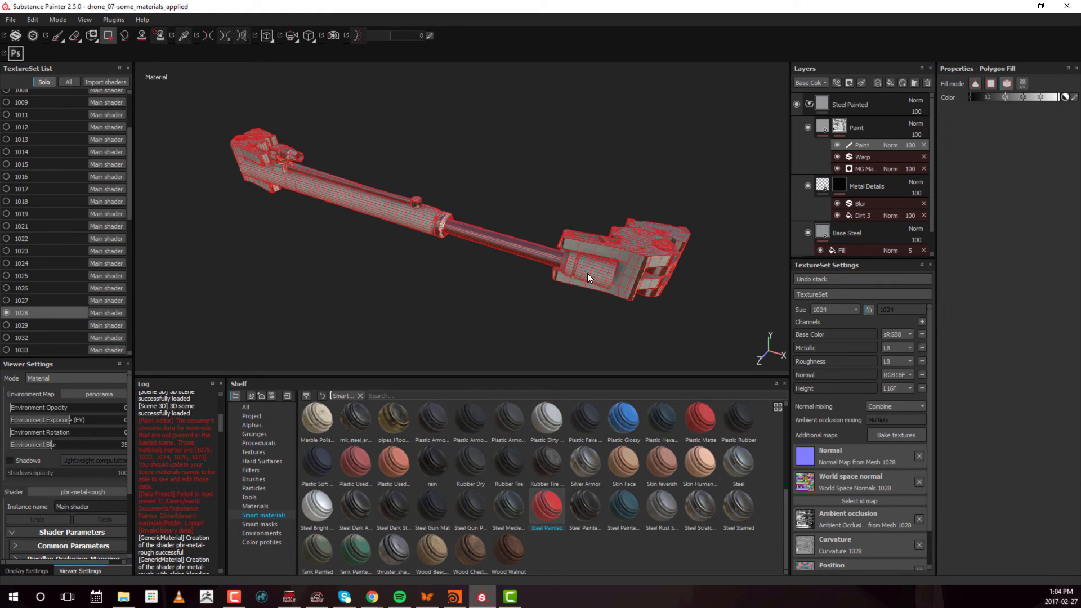
{"action": "left_click_drag", "start_coordinate": [587, 272], "coordinate": [590, 228], "text": "alt"}
{"action": "left_click", "coordinate": [1007, 83]}
{"action": "left_click_drag", "start_coordinate": [528, 259], "coordinate": [564, 260], "text": "alt"}
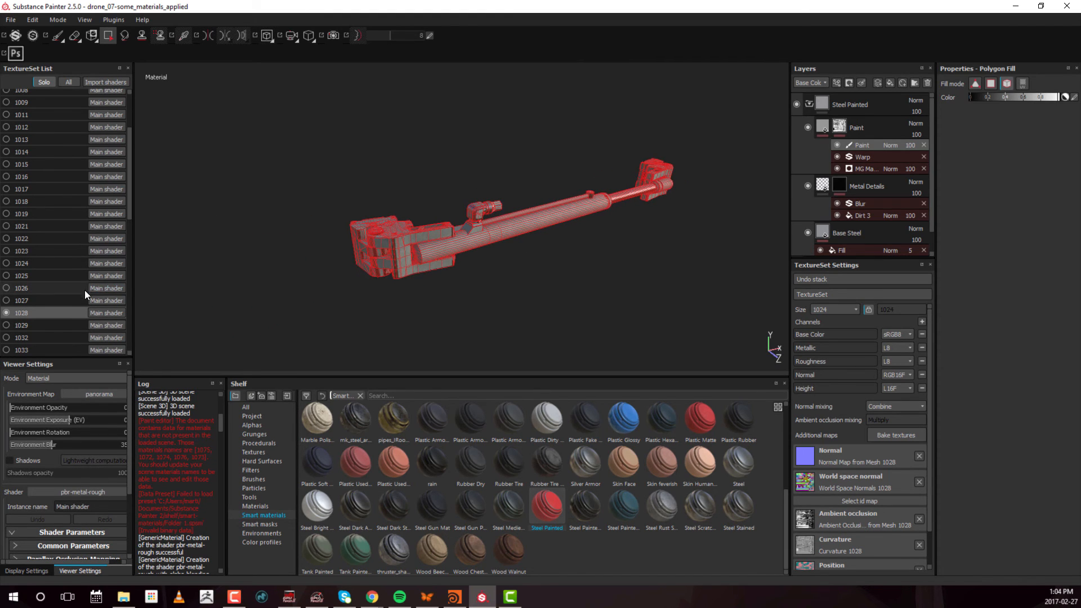
Switch to texture set 1029 and apply the Steel Painted smart material above Layer 1
{"action": "scroll", "coordinate": [85, 290], "scroll_direction": "down", "scroll_amount": 2}
{"action": "left_click", "coordinate": [46, 260]}
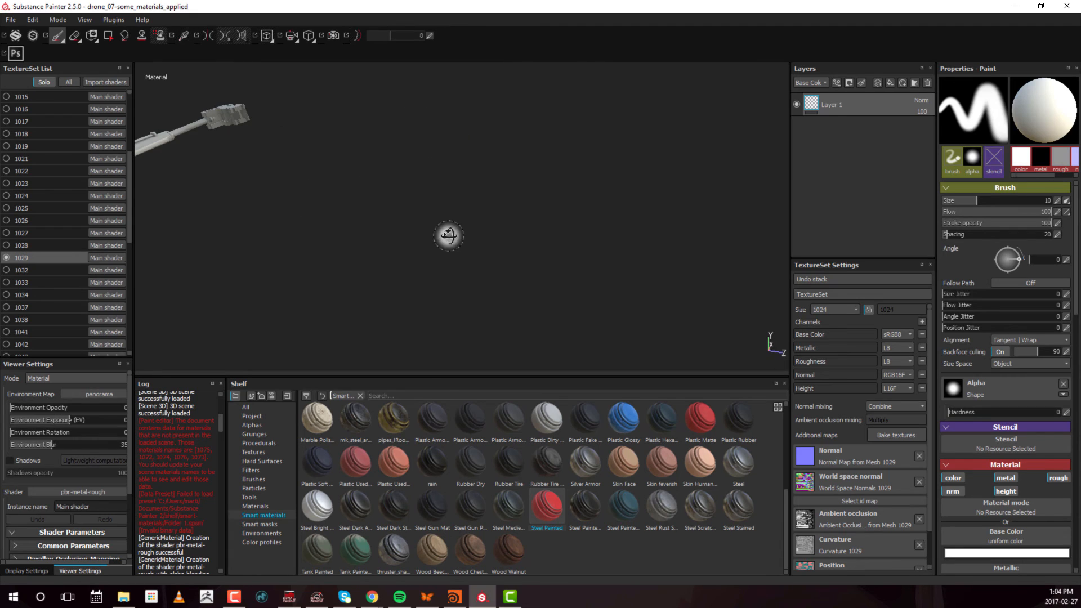
{"action": "right_click_drag", "start_coordinate": [181, 272], "coordinate": [279, 248], "text": "alt"}
{"action": "left_click_drag", "start_coordinate": [280, 249], "coordinate": [422, 263], "text": "alt"}
{"action": "right_click_drag", "start_coordinate": [608, 79], "coordinate": [663, 199], "text": "alt"}
{"action": "middle_click_drag", "start_coordinate": [662, 199], "coordinate": [514, 267], "text": "alt"}
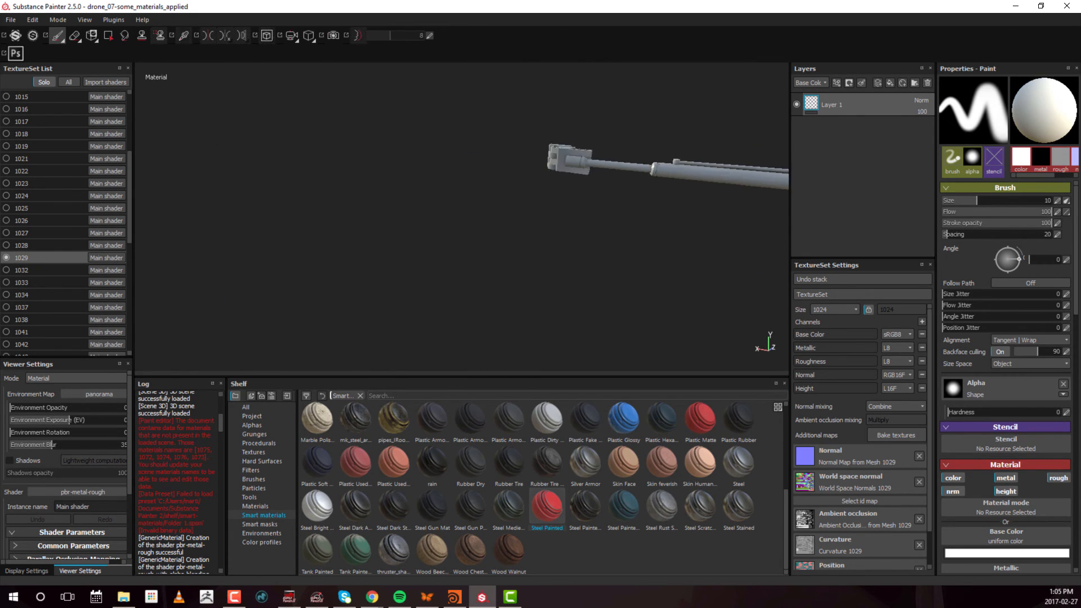
{"action": "middle_click_drag", "start_coordinate": [625, 232], "coordinate": [512, 252], "text": "alt"}
{"action": "left_click_drag", "start_coordinate": [574, 231], "coordinate": [522, 282], "text": "alt"}
{"action": "middle_click_drag", "start_coordinate": [522, 282], "coordinate": [542, 260], "text": "alt"}
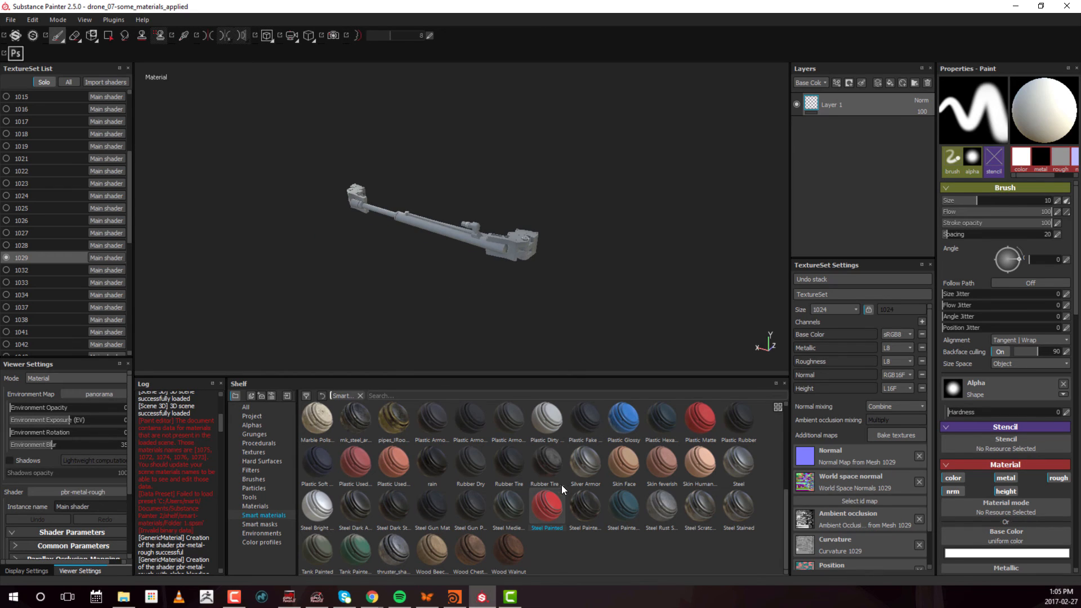
{"action": "mouse_move", "coordinate": [549, 506]}
{"action": "left_mouse_down"}
{"action": "mouse_move", "coordinate": [610, 473]}
{"action": "mouse_move", "coordinate": [840, 120]}
{"action": "mouse_move", "coordinate": [869, 96]}
{"action": "mouse_move", "coordinate": [867, 106]}
{"action": "left_mouse_up"}
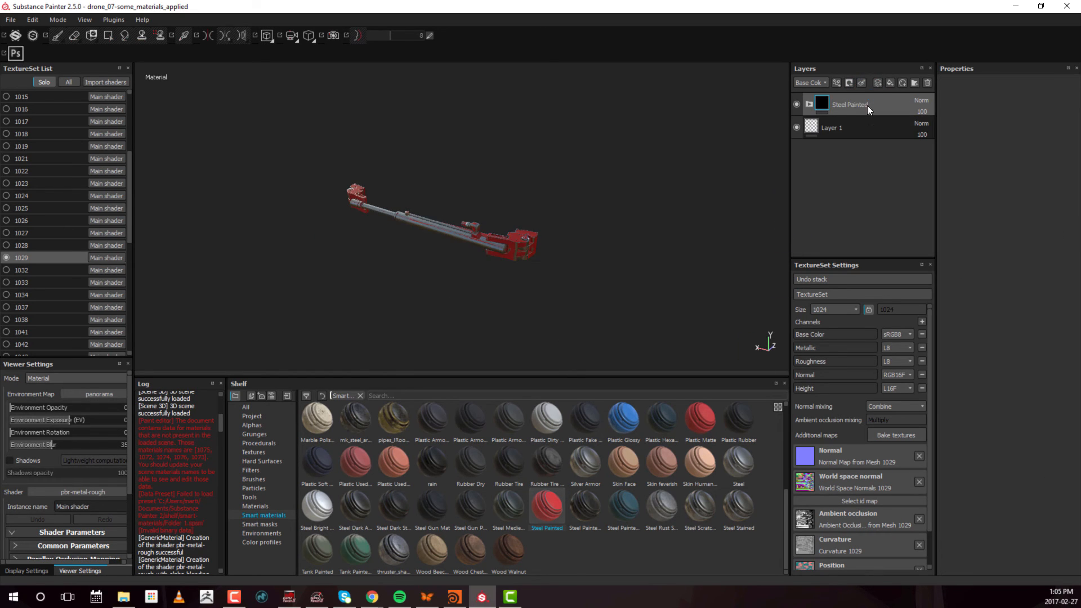
Expand the Steel Painted group and set the Paint layer's base color to light grey with R, G and B at 0.574
{"action": "left_click", "coordinate": [809, 103]}
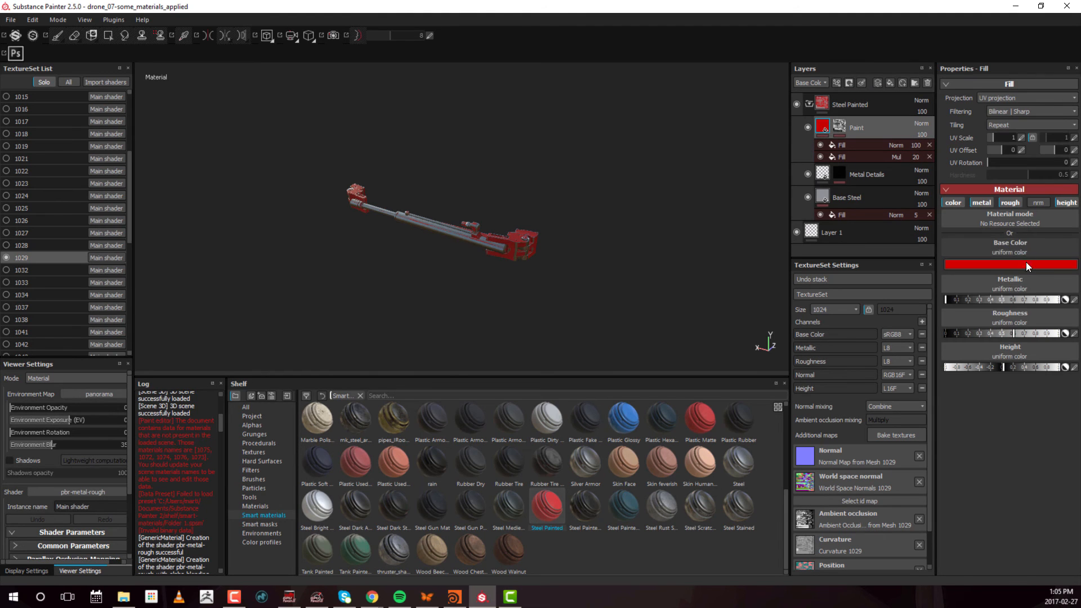
{"action": "left_click", "coordinate": [1024, 264]}
{"action": "left_click_drag", "start_coordinate": [961, 237], "coordinate": [880, 235]}
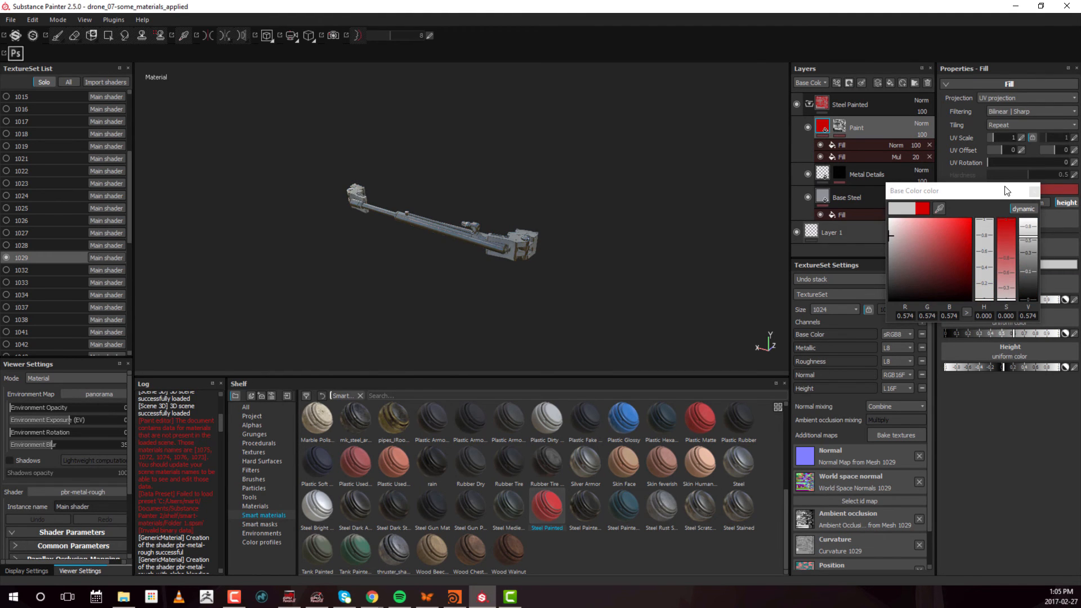
{"action": "left_click", "coordinate": [1034, 193]}
Activate Polygon Fill and add a paint effect to the top of the Paint layer's mask stack on texture set 1029
{"action": "right_click_drag", "start_coordinate": [499, 211], "coordinate": [749, 225], "text": "alt"}
{"action": "middle_click_drag", "start_coordinate": [435, 268], "coordinate": [470, 228], "text": "alt"}
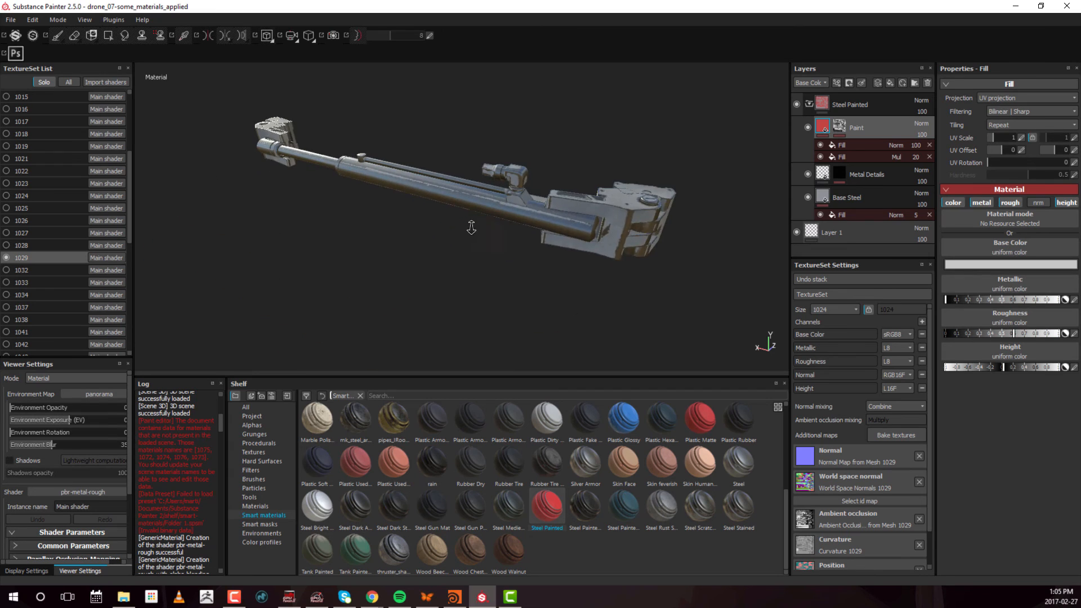
{"action": "right_click_drag", "start_coordinate": [471, 229], "coordinate": [524, 232], "text": "alt"}
{"action": "left_click", "coordinate": [839, 127]}
{"action": "key", "text": "4"}
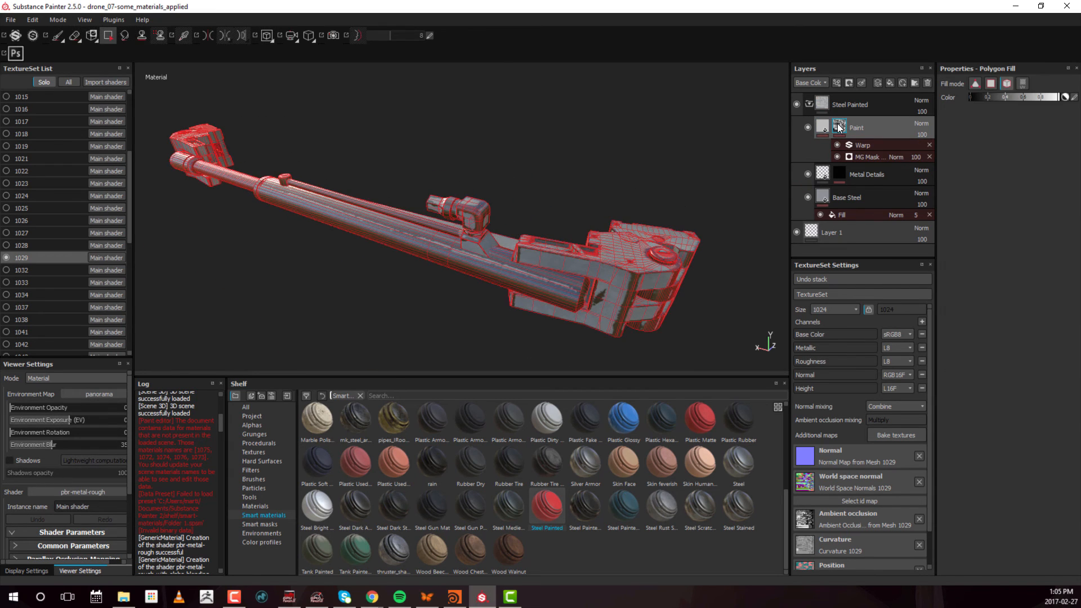
{"action": "right_click", "coordinate": [838, 131]}
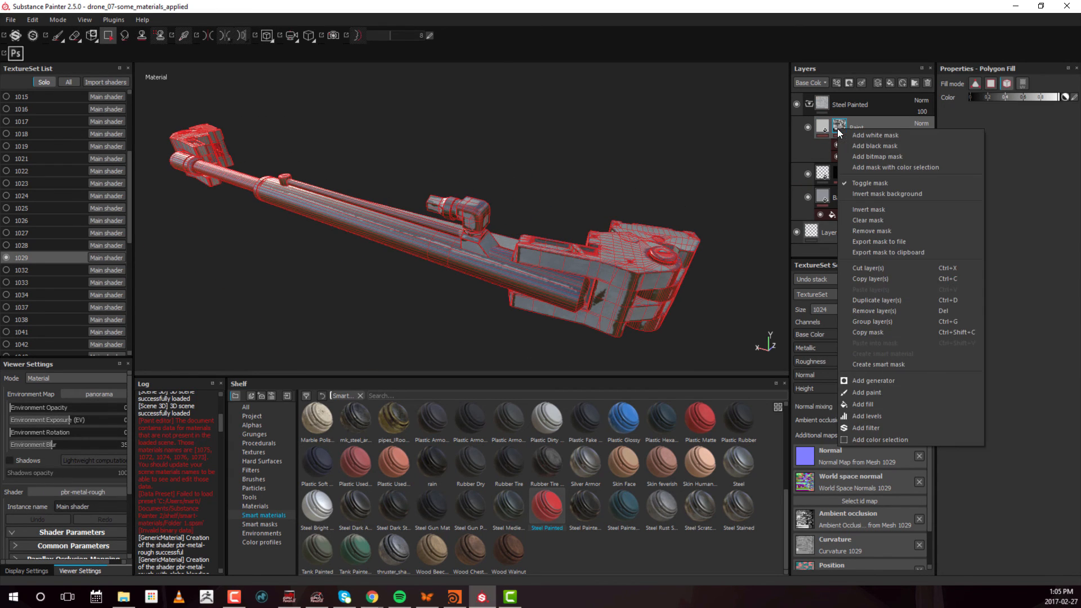
{"action": "left_click", "coordinate": [870, 393]}
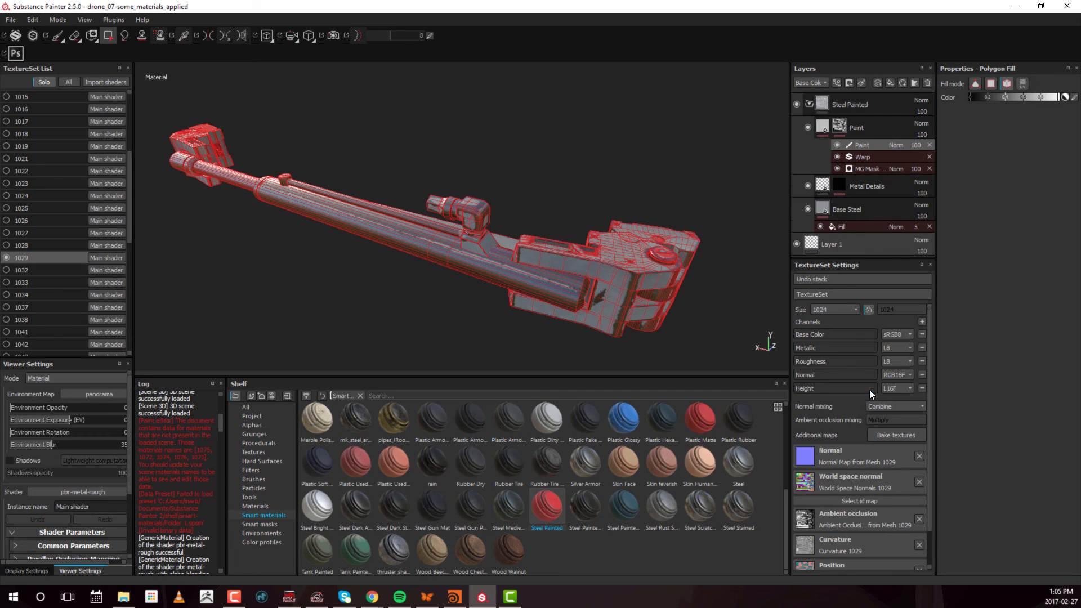
Fill the large cylinder of the 1029 arm white in the Paint mask with Polygon Fill in mesh mode
{"action": "mouse_move", "coordinate": [704, 236]}
{"action": "left_mouse_down", "text": "alt"}
{"action": "mouse_move", "coordinate": [607, 177]}
{"action": "mouse_move", "coordinate": [537, 235]}
{"action": "left_mouse_up", "text": "alt"}
{"action": "middle_click_drag", "start_coordinate": [537, 234], "coordinate": [563, 227], "text": "alt"}
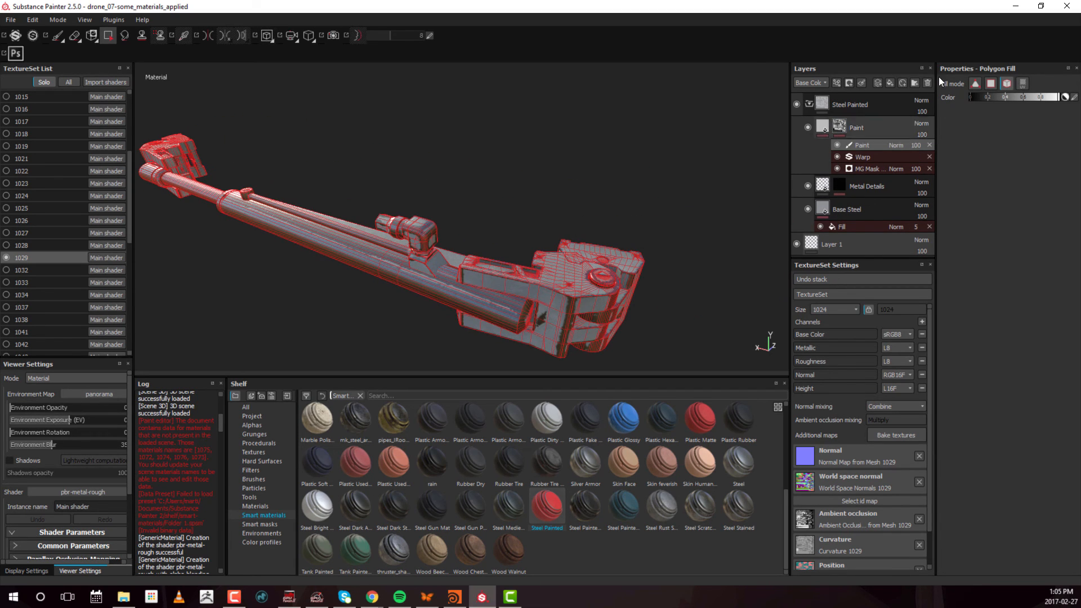
{"action": "left_click", "coordinate": [353, 252]}
{"action": "mouse_move", "coordinate": [377, 284]}
{"action": "middle_mouse_down", "text": "alt"}
{"action": "mouse_move", "coordinate": [637, 290]}
{"action": "mouse_move", "coordinate": [647, 255]}
{"action": "middle_mouse_up", "text": "alt"}
{"action": "left_click", "coordinate": [608, 232]}
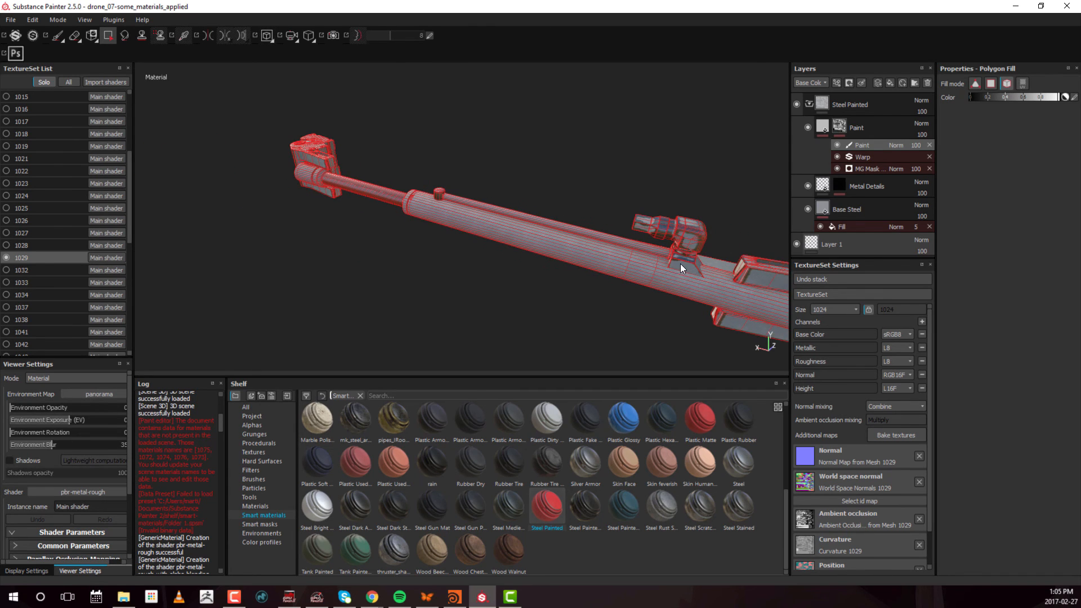
{"action": "left_click_drag", "start_coordinate": [541, 251], "coordinate": [574, 239], "text": "alt"}
{"action": "middle_click_drag", "start_coordinate": [575, 239], "coordinate": [530, 208], "text": "alt"}
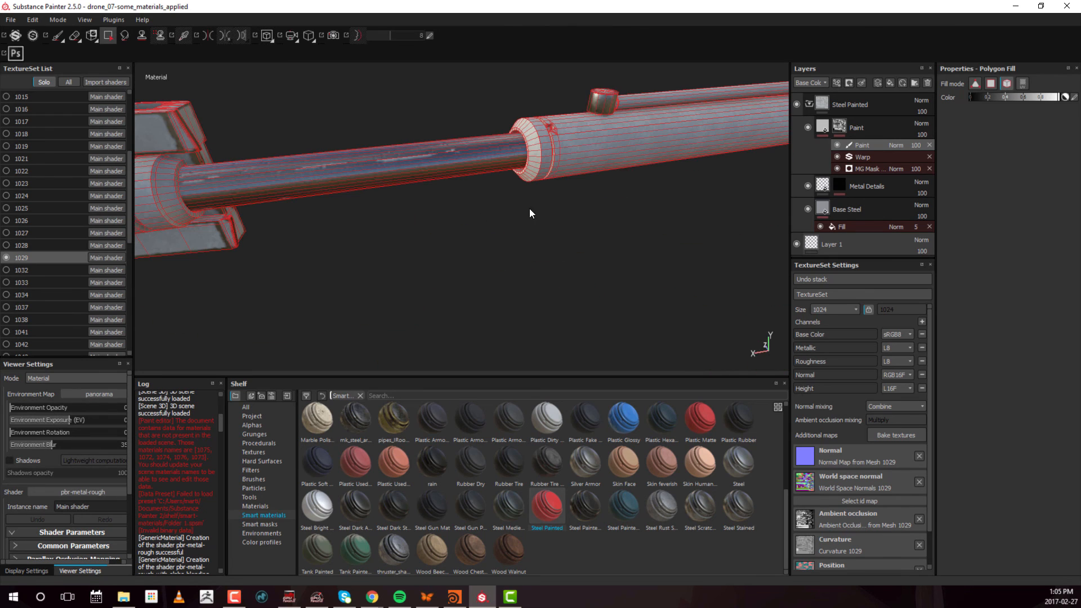
{"action": "right_click_drag", "start_coordinate": [647, 130], "coordinate": [141, 194], "text": "alt"}
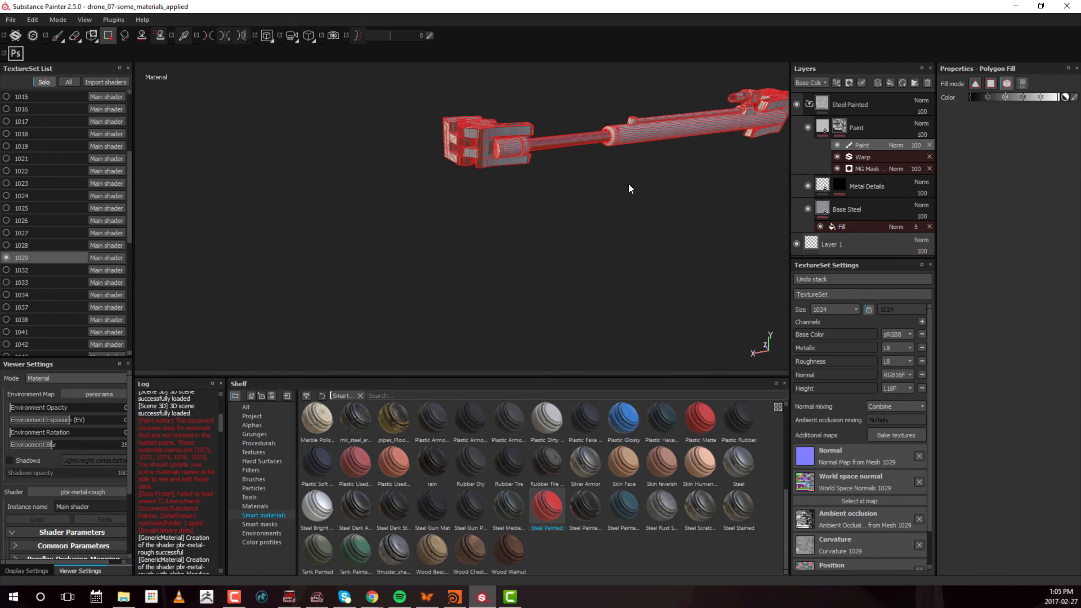
{"action": "left_click_drag", "start_coordinate": [628, 184], "coordinate": [467, 195], "text": "alt"}
{"action": "middle_click_drag", "start_coordinate": [657, 196], "coordinate": [503, 173], "text": "alt"}
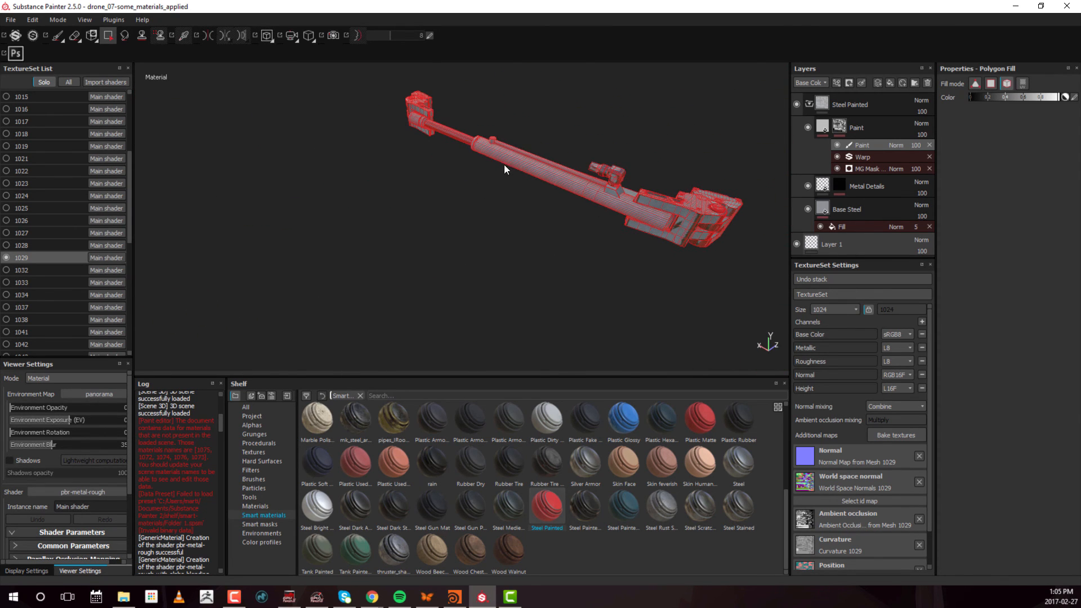
{"action": "left_click_drag", "start_coordinate": [505, 164], "coordinate": [562, 185], "text": "alt"}
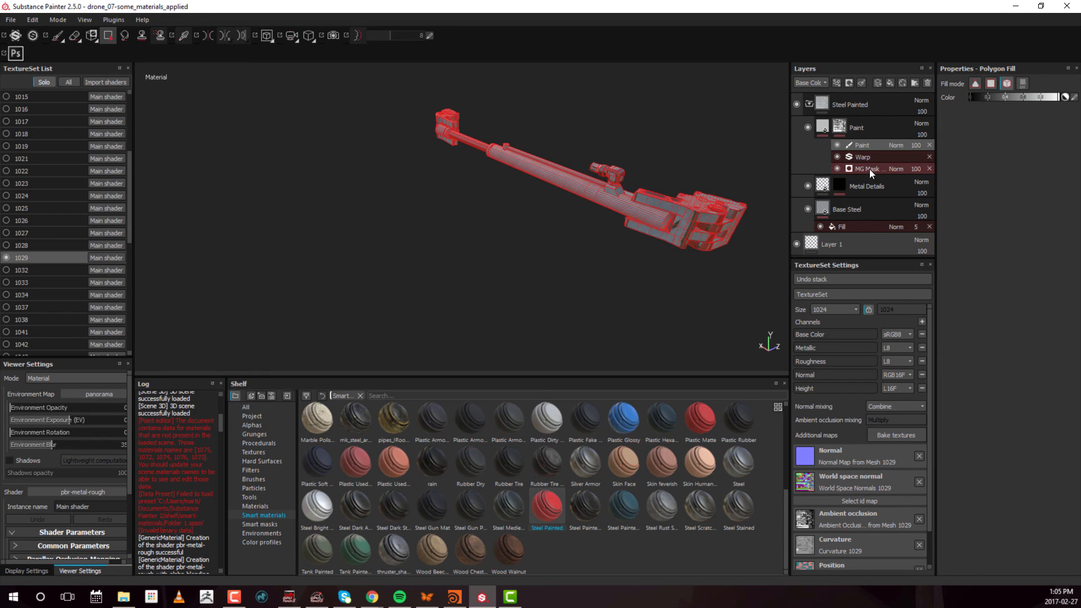
{"action": "right_click_drag", "start_coordinate": [709, 232], "coordinate": [735, 195], "text": "alt"}
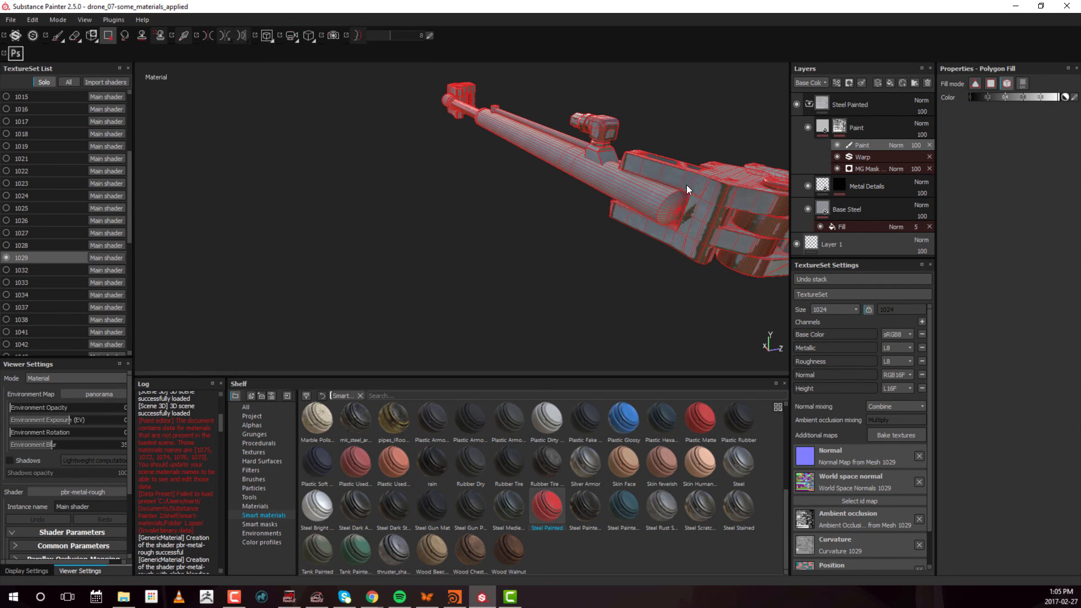
Switch to texture set 1032, and undo back to texture set 1029
{"action": "right_click_drag", "start_coordinate": [708, 206], "coordinate": [602, 217], "text": "alt"}
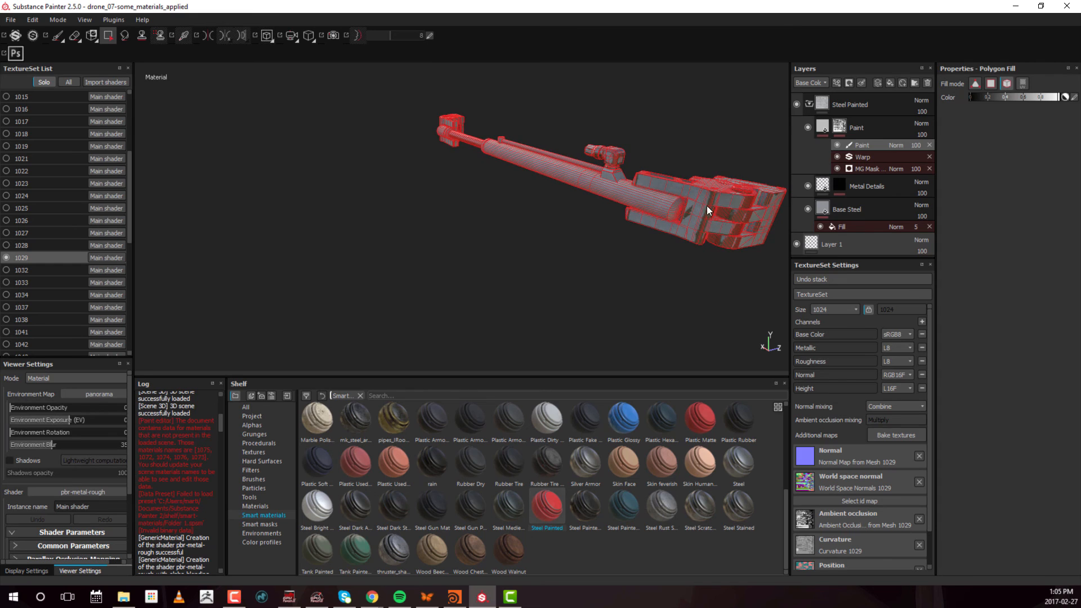
{"action": "left_click_drag", "start_coordinate": [701, 225], "coordinate": [478, 241], "text": "alt"}
{"action": "right_click_drag", "start_coordinate": [478, 241], "coordinate": [525, 235], "text": "alt"}
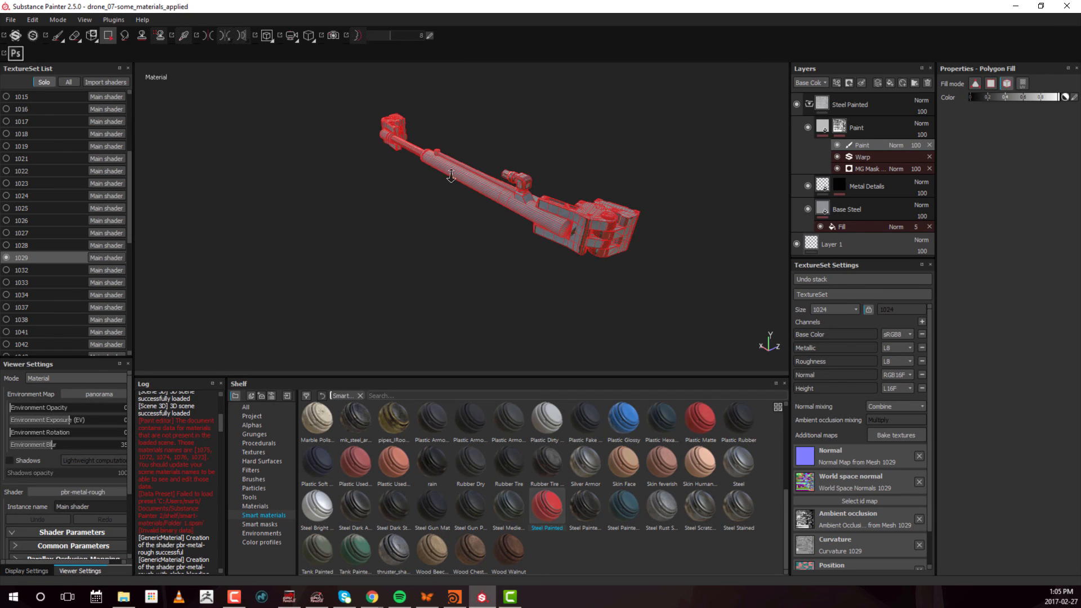
{"action": "right_click_drag", "start_coordinate": [451, 176], "coordinate": [414, 186], "text": "alt"}
{"action": "left_click", "coordinate": [39, 273]}
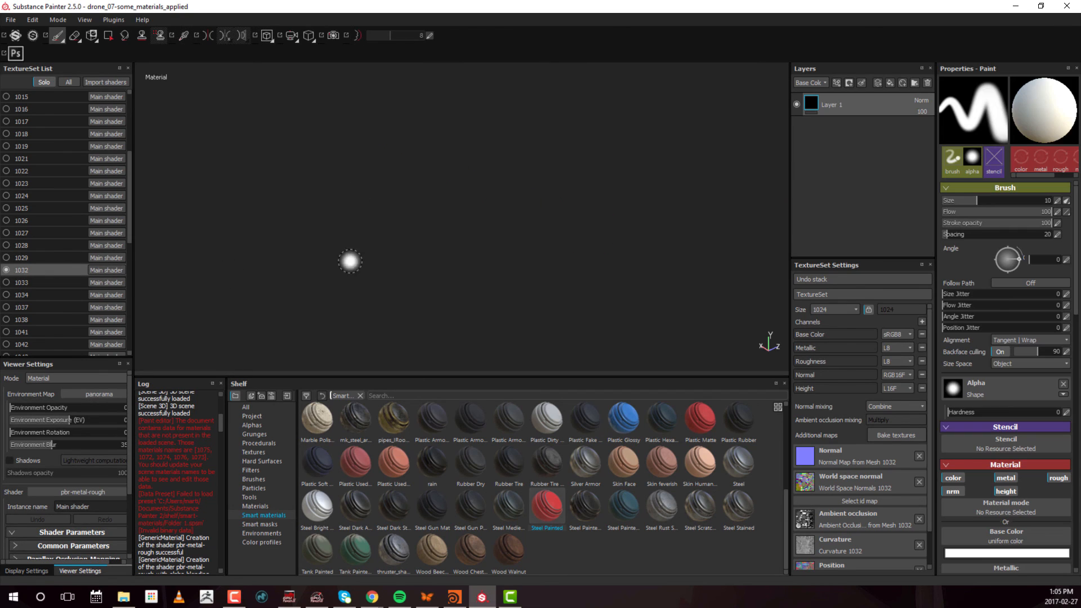
{"action": "key", "text": "ctrl+z"}
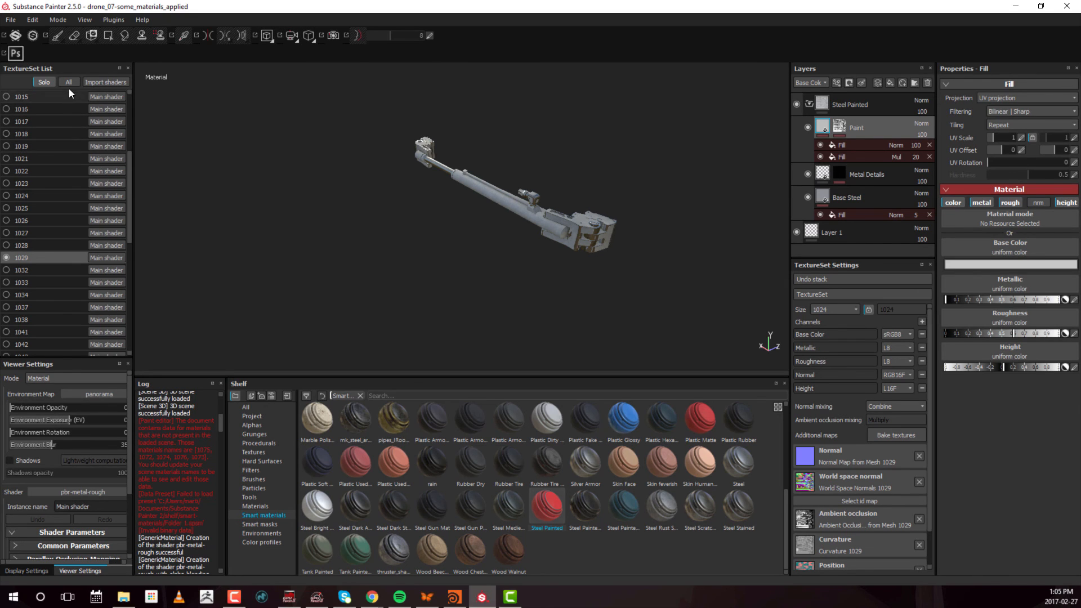
Show all texture sets and examine the 1029 arm and the whole drone's suspension, wheels and armour plates from several sides
{"action": "left_click_drag", "start_coordinate": [461, 118], "coordinate": [484, 248], "text": "alt"}
{"action": "right_click_drag", "start_coordinate": [484, 248], "coordinate": [486, 252], "text": "alt"}
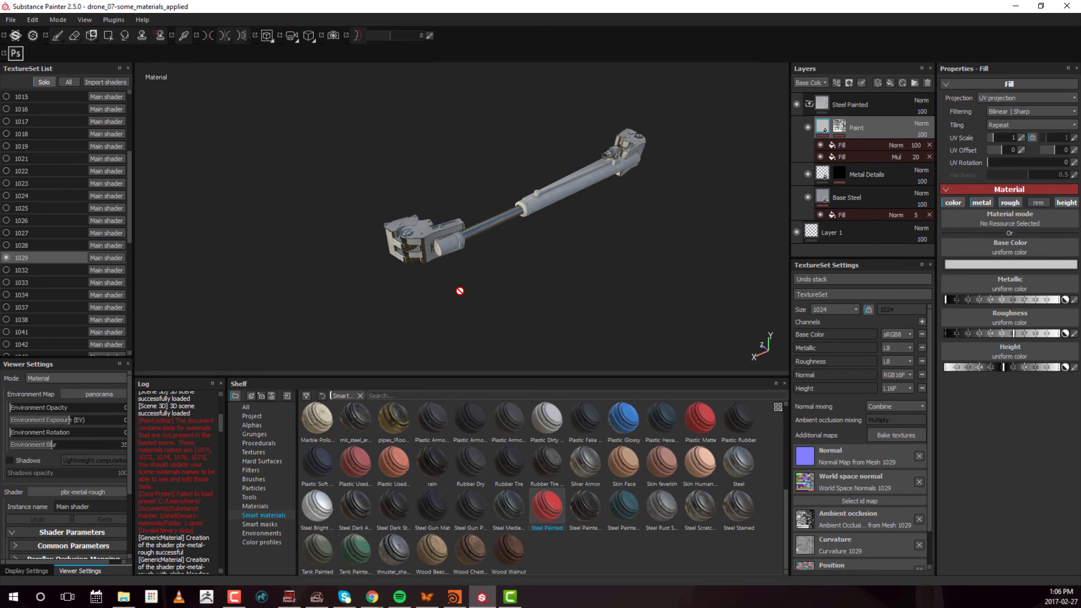
{"action": "left_click_drag", "start_coordinate": [460, 291], "coordinate": [371, 226], "text": "alt"}
{"action": "left_click", "coordinate": [69, 82]}
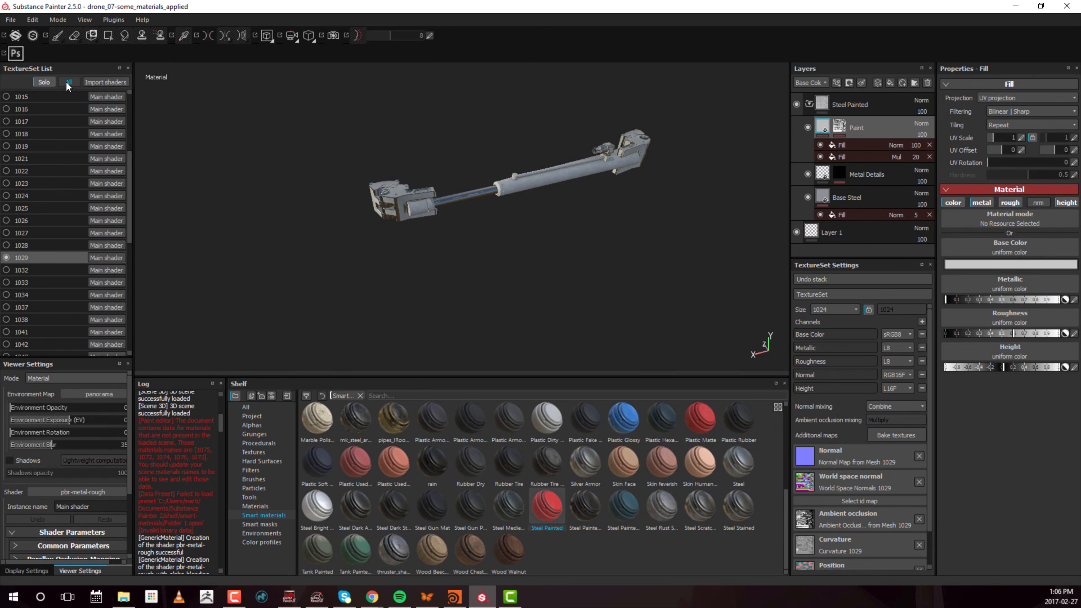
{"action": "left_click_drag", "start_coordinate": [388, 203], "coordinate": [586, 241], "text": "alt"}
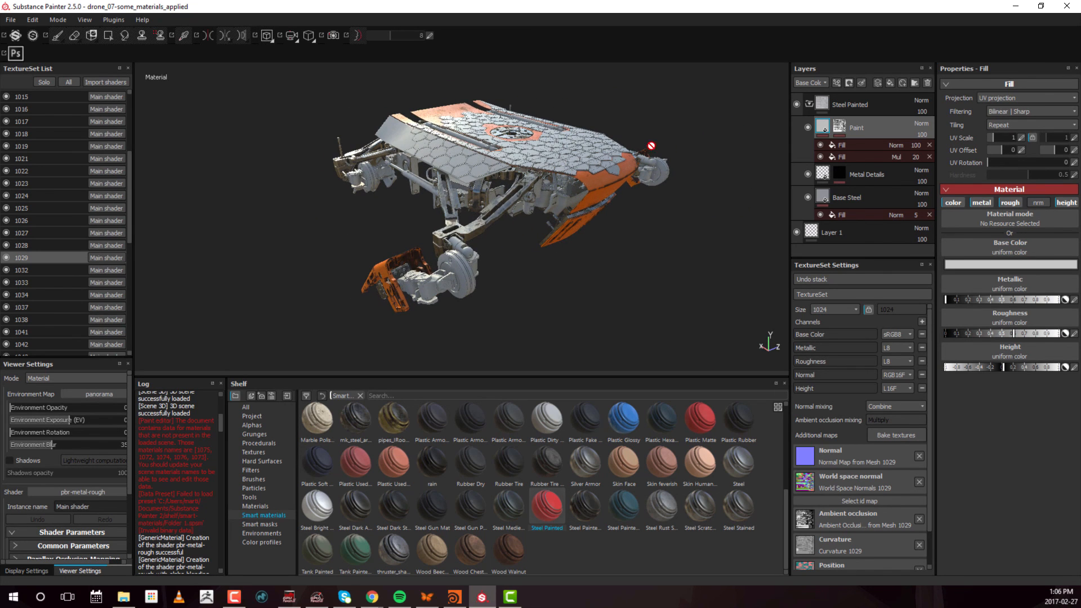
{"action": "left_click_drag", "start_coordinate": [651, 146], "coordinate": [441, 269], "text": "alt"}
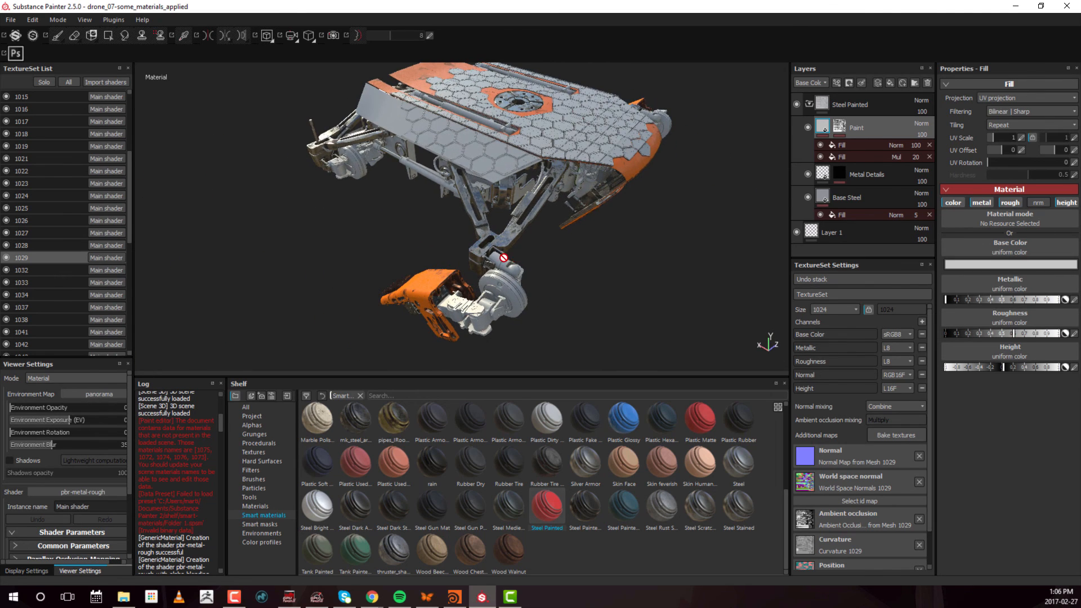
{"action": "left_click_drag", "start_coordinate": [504, 258], "coordinate": [476, 181], "text": "alt"}
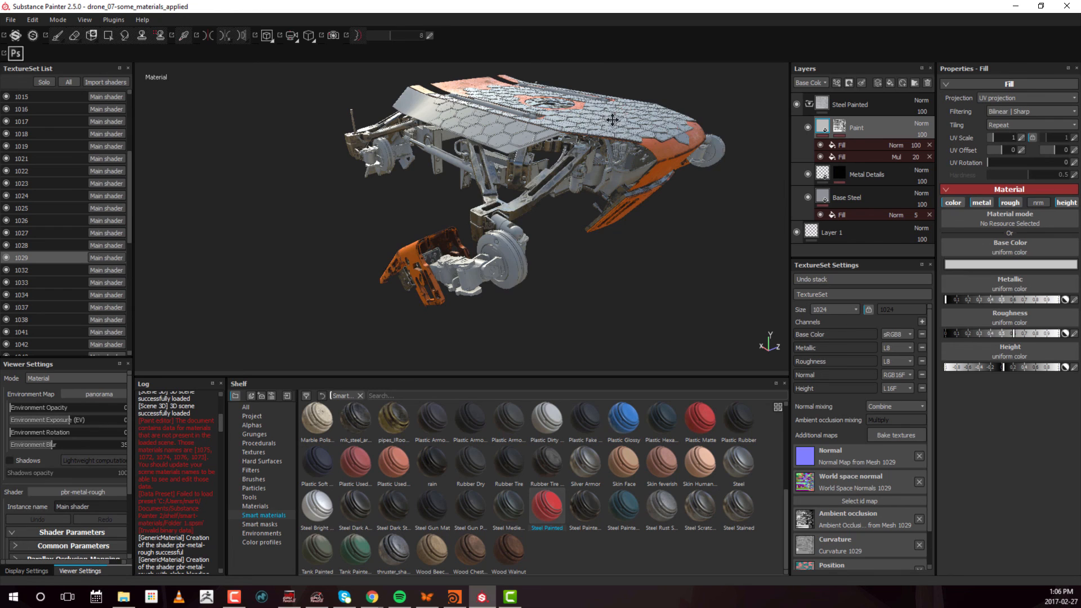
{"action": "left_click_drag", "start_coordinate": [613, 121], "coordinate": [561, 107], "text": "alt"}
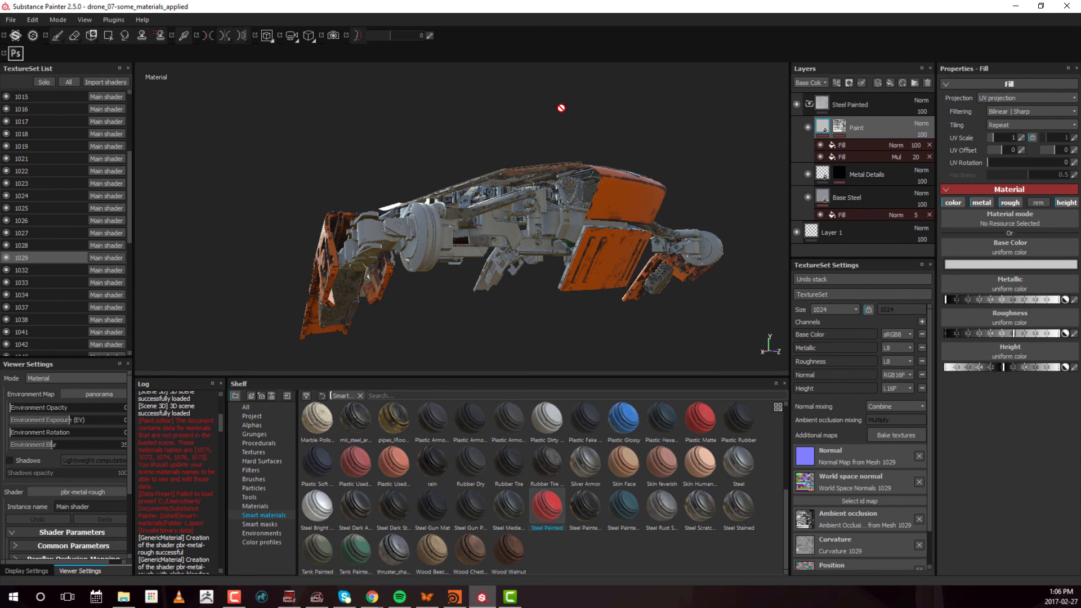
{"action": "left_click_drag", "start_coordinate": [510, 152], "coordinate": [547, 199], "text": "alt"}
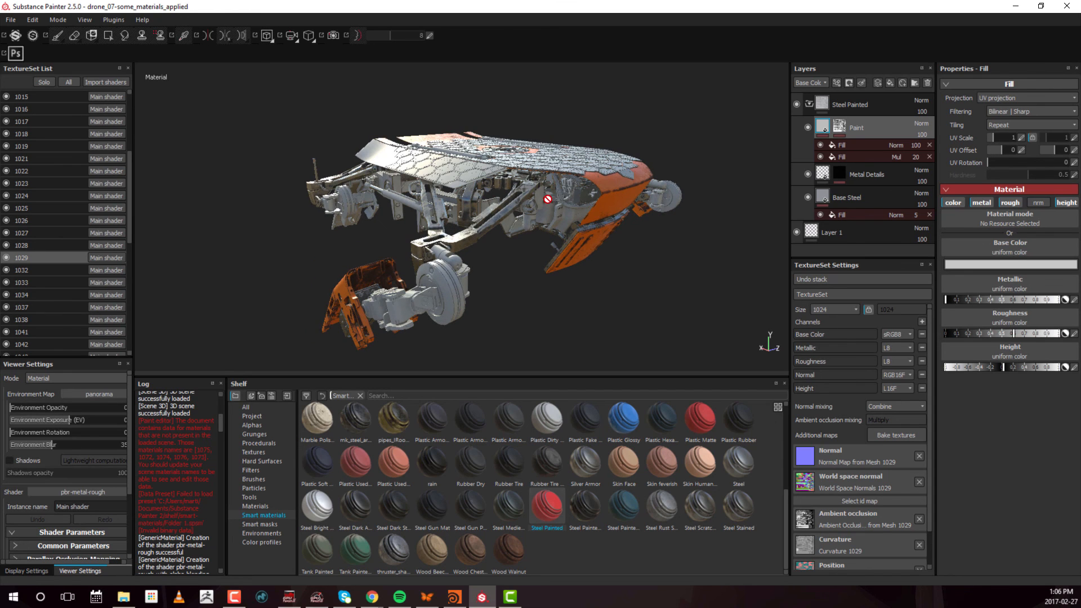
{"action": "right_click_drag", "start_coordinate": [557, 203], "coordinate": [593, 152], "text": "alt"}
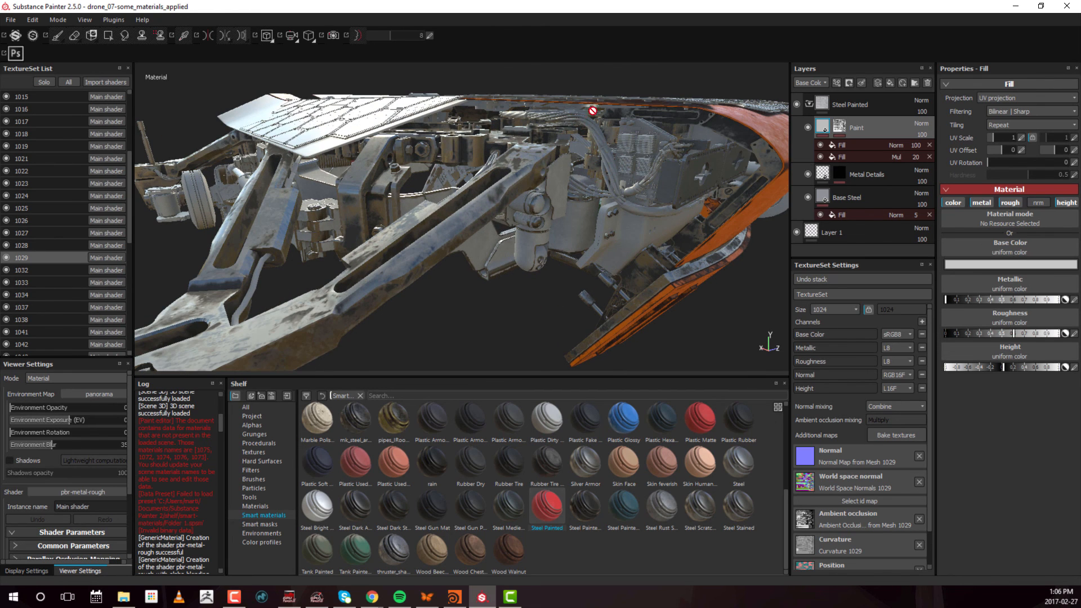
{"action": "right_click_drag", "start_coordinate": [673, 163], "coordinate": [574, 146], "text": "alt"}
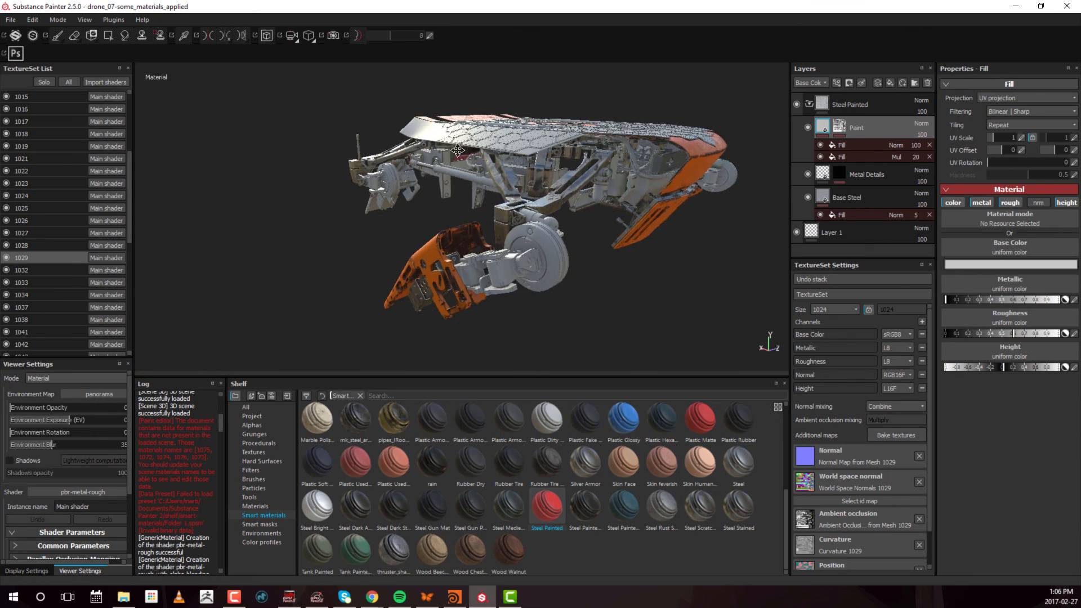
{"action": "left_click_drag", "start_coordinate": [563, 141], "coordinate": [611, 137], "text": "alt"}
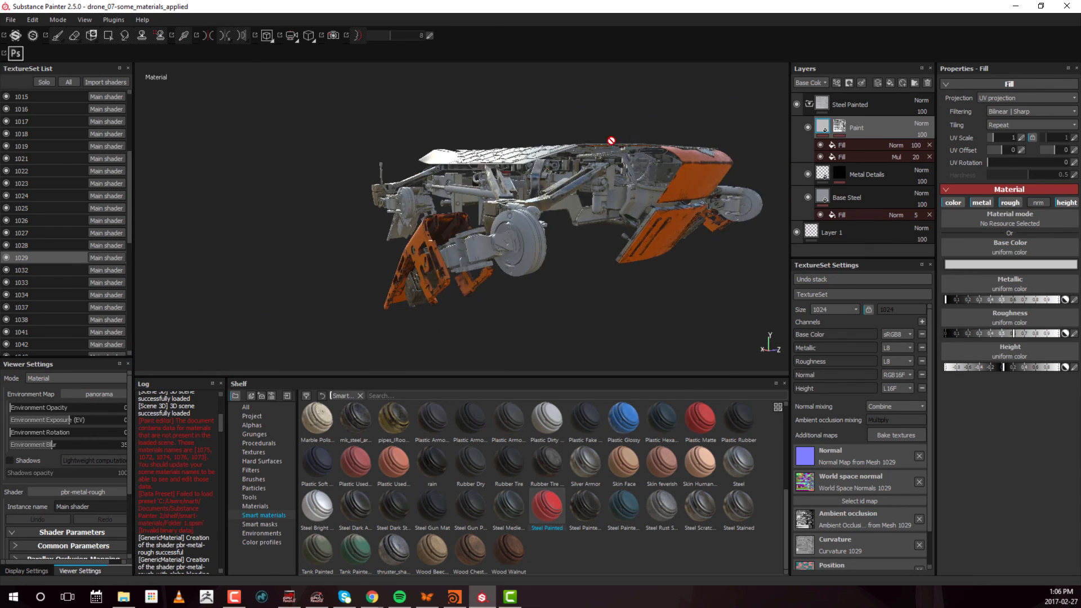
{"action": "right_click_drag", "start_coordinate": [611, 137], "coordinate": [625, 174], "text": "alt"}
{"action": "left_click_drag", "start_coordinate": [625, 175], "coordinate": [470, 188], "text": "alt"}
{"action": "left_click_drag", "start_coordinate": [338, 193], "coordinate": [628, 184], "text": "alt"}
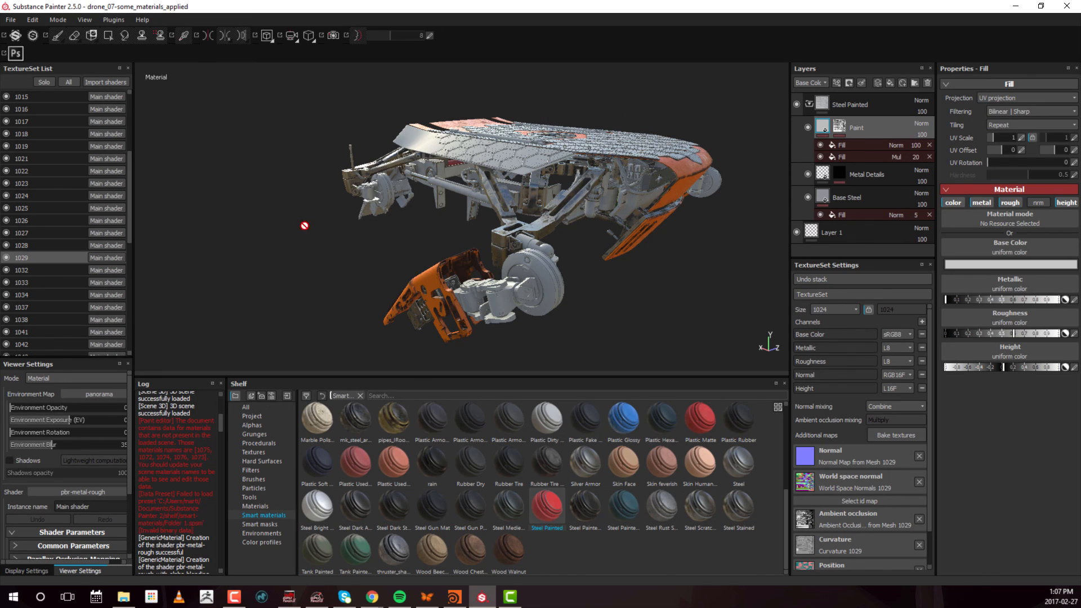
Switch to texture set 1032, show it on its own and apply the Steel Painted smart material above Layer 1
{"action": "left_click", "coordinate": [36, 272]}
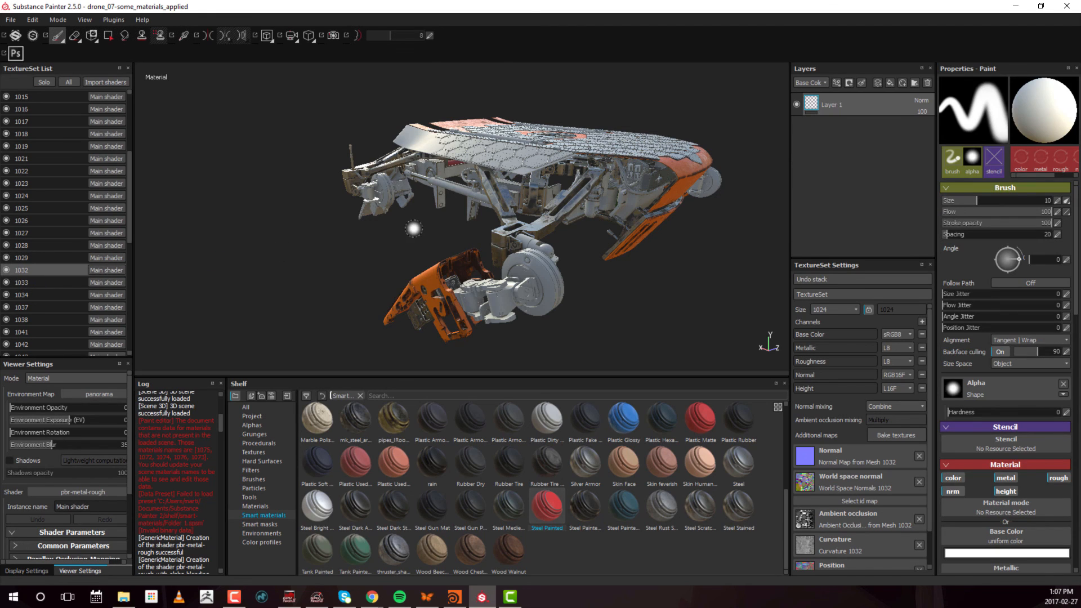
{"action": "left_click_drag", "start_coordinate": [570, 200], "coordinate": [437, 231], "text": "alt"}
{"action": "left_click", "coordinate": [43, 85]}
{"action": "middle_click_drag", "start_coordinate": [437, 231], "coordinate": [506, 181], "text": "alt"}
{"action": "left_click_drag", "start_coordinate": [513, 225], "coordinate": [489, 276], "text": "alt"}
{"action": "left_click_drag", "start_coordinate": [839, 236], "coordinate": [867, 94]}
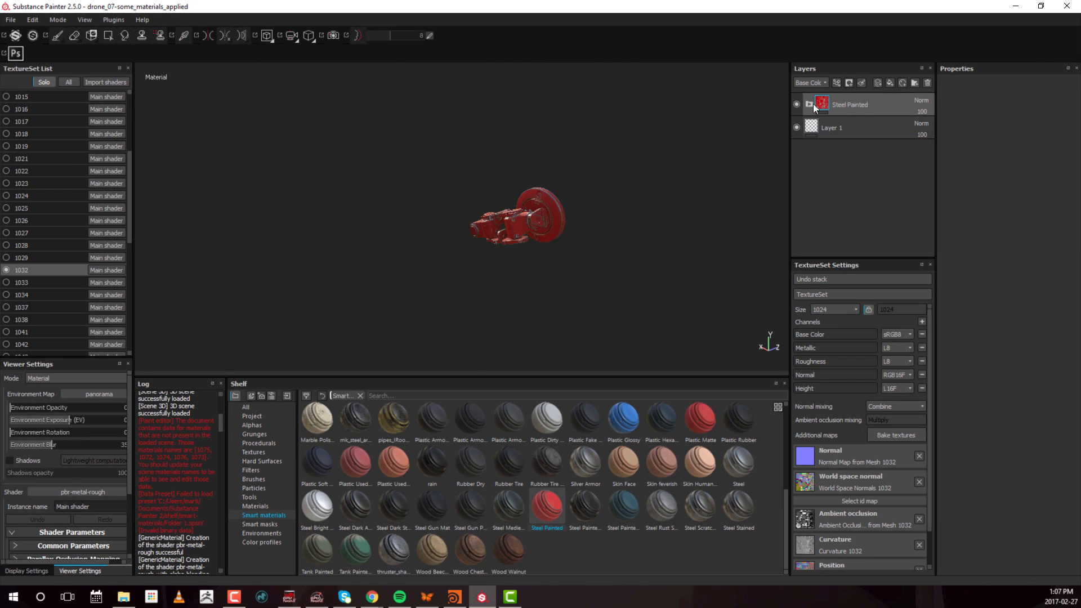
Expand 1032's Steel Painted group and set the Paint layer's base color to a grey of about R 0.439, G 0.374, B 0.374
{"action": "left_click", "coordinate": [810, 104]}
{"action": "left_click", "coordinate": [824, 126]}
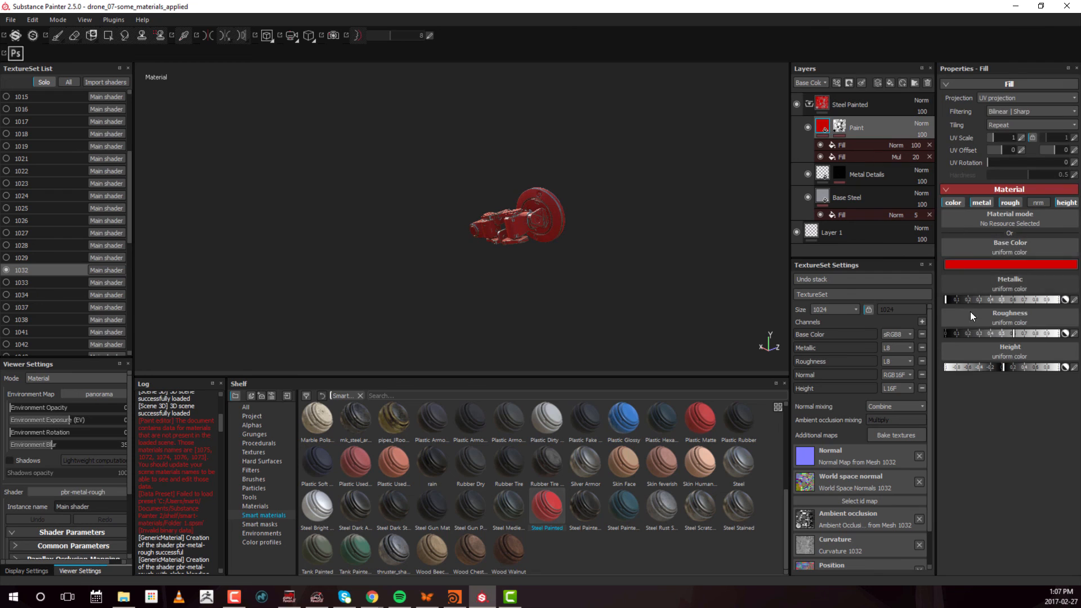
{"action": "left_click", "coordinate": [1025, 263]}
{"action": "left_click_drag", "start_coordinate": [916, 248], "coordinate": [890, 245]}
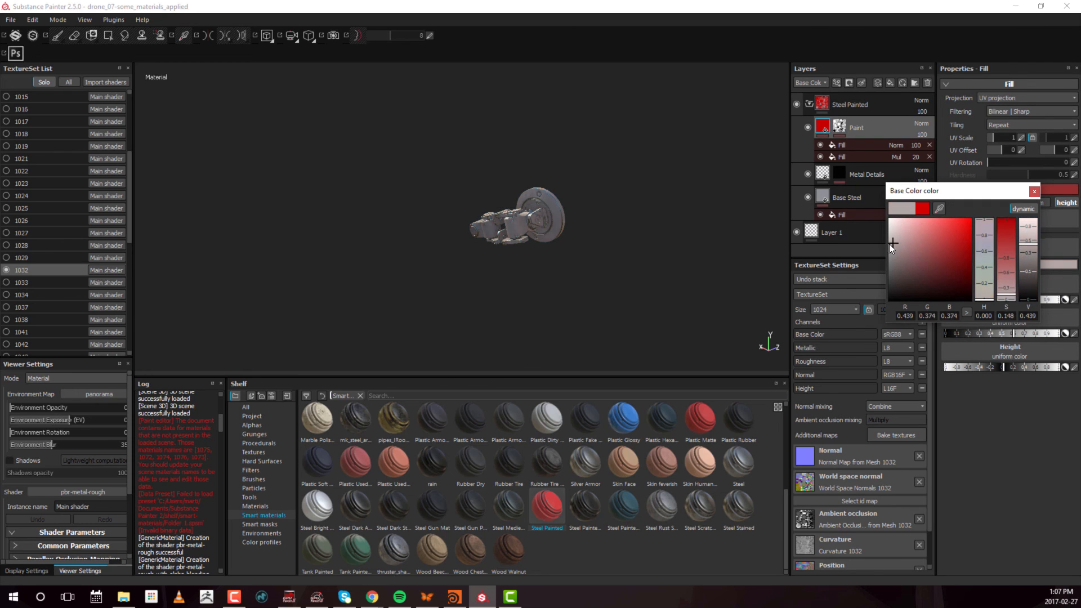